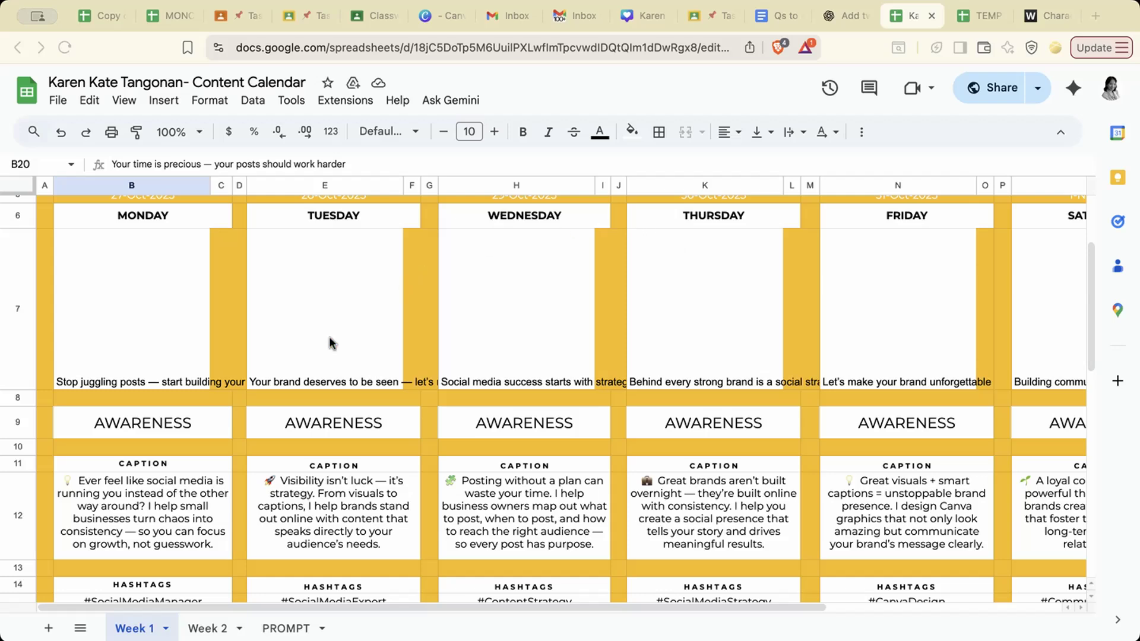
- Review the headlines, captions and hashtags for both rows of days in the Week 1 content calendar
{"action": "scroll", "coordinate": [368, 332], "scroll_direction": "down", "scroll_amount": 7}
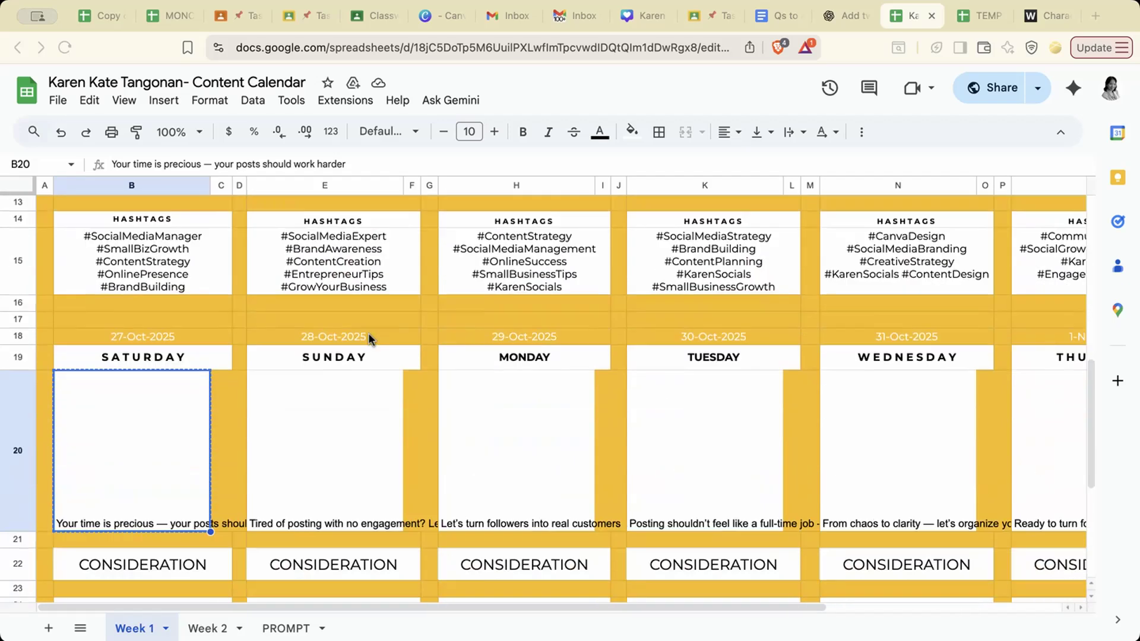
{"action": "scroll", "coordinate": [368, 338], "scroll_direction": "up", "scroll_amount": 6}
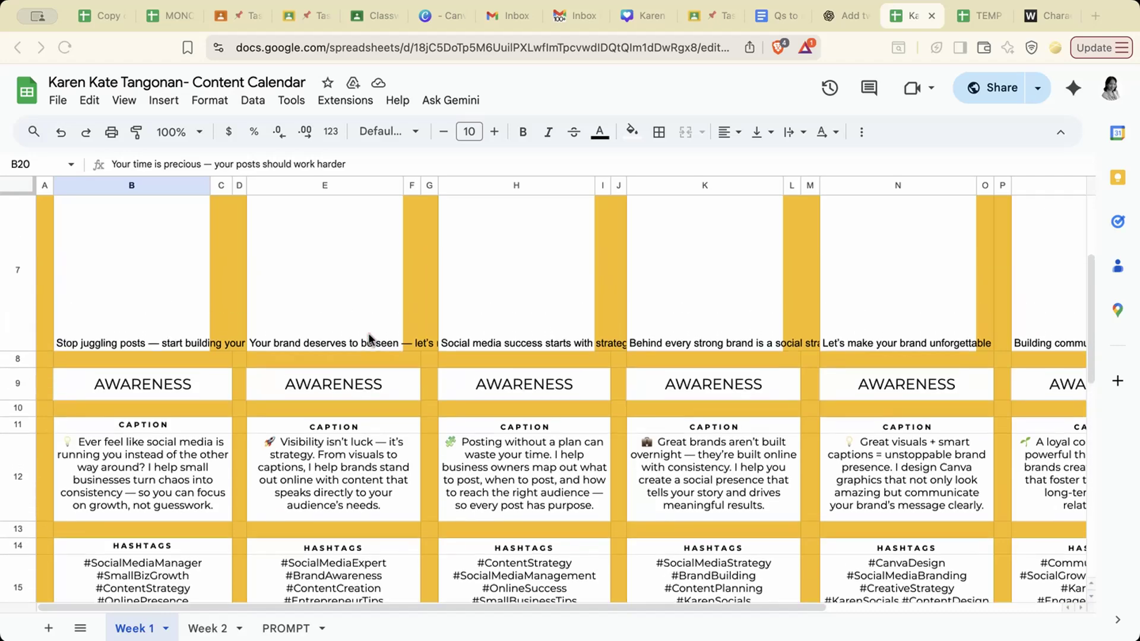
{"action": "scroll", "coordinate": [366, 338], "scroll_direction": "down", "scroll_amount": 5}
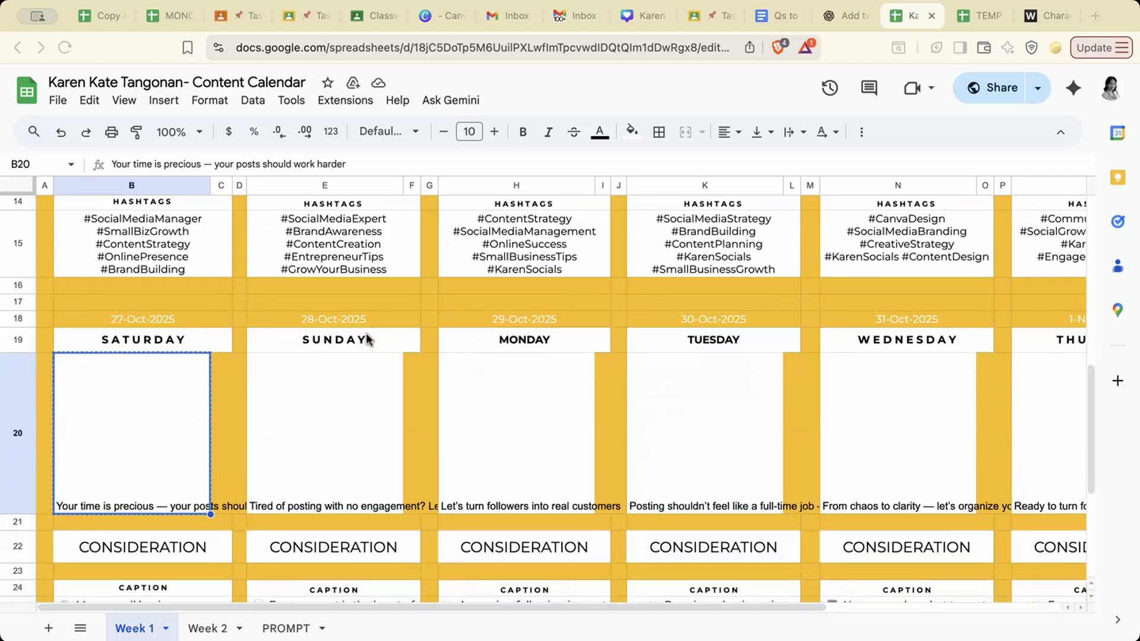
{"action": "scroll", "coordinate": [366, 338], "scroll_direction": "up", "scroll_amount": 10}
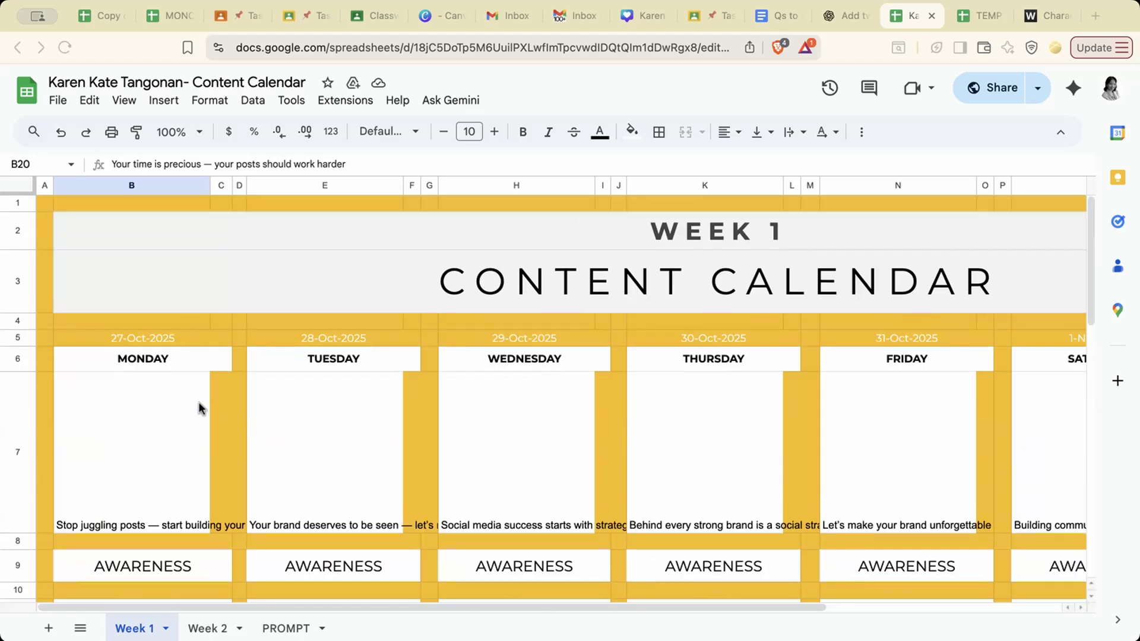
{"action": "scroll", "coordinate": [198, 406], "scroll_direction": "down", "scroll_amount": 5}
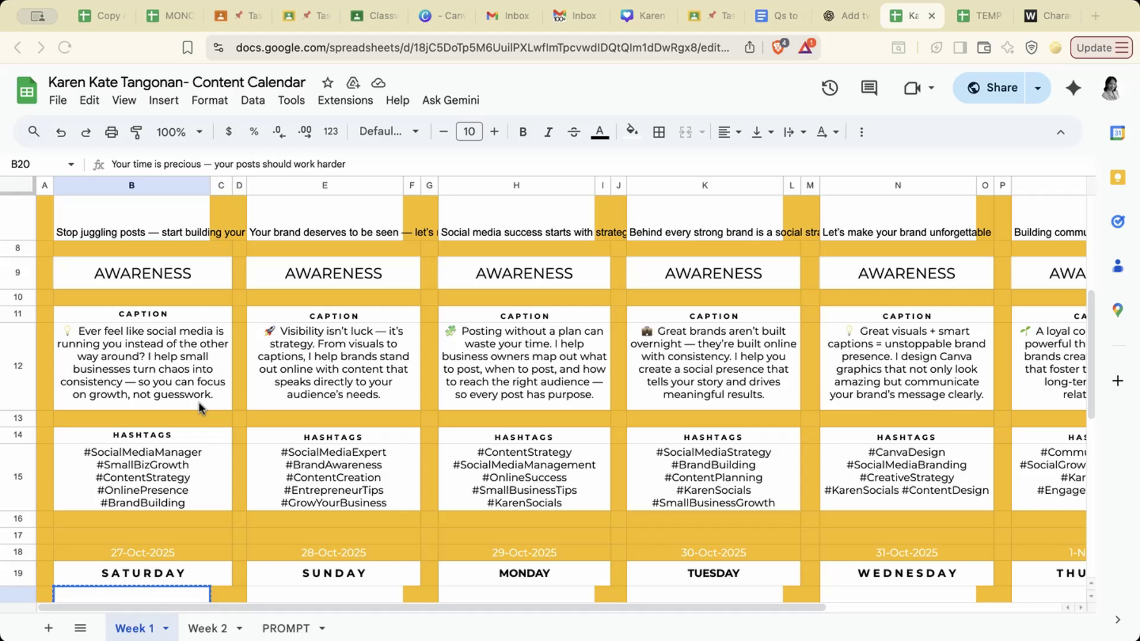
{"action": "scroll", "coordinate": [198, 406], "scroll_direction": "down", "scroll_amount": 1}
{"action": "scroll", "coordinate": [198, 401], "scroll_direction": "up", "scroll_amount": 3}
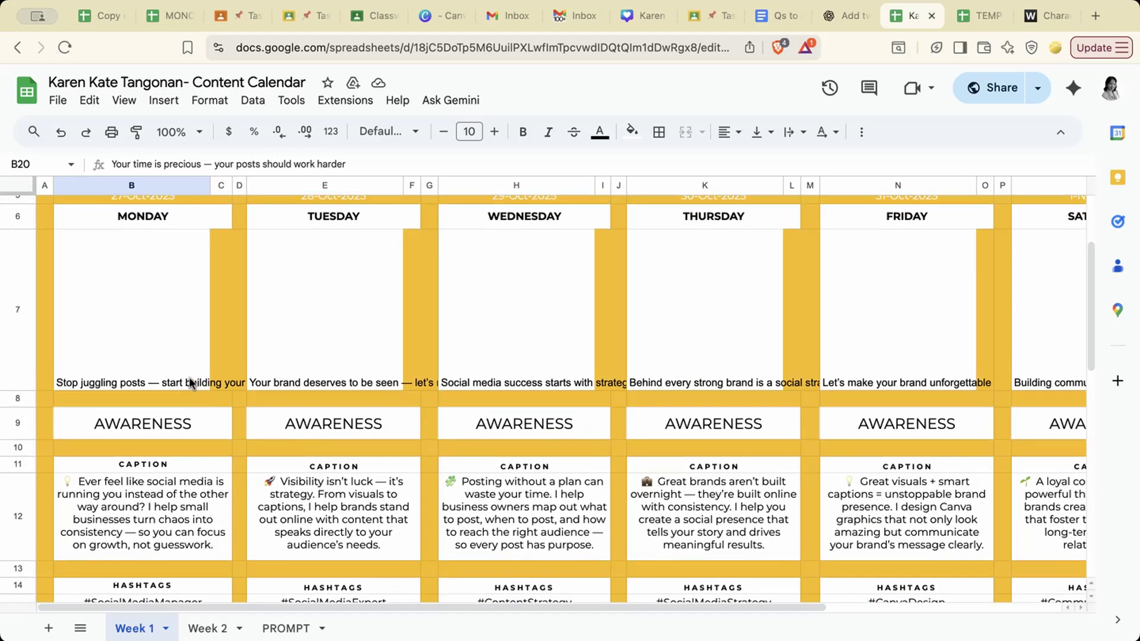
{"action": "left_click", "coordinate": [188, 363]}
{"action": "scroll", "coordinate": [209, 458], "scroll_direction": "down", "scroll_amount": 2}
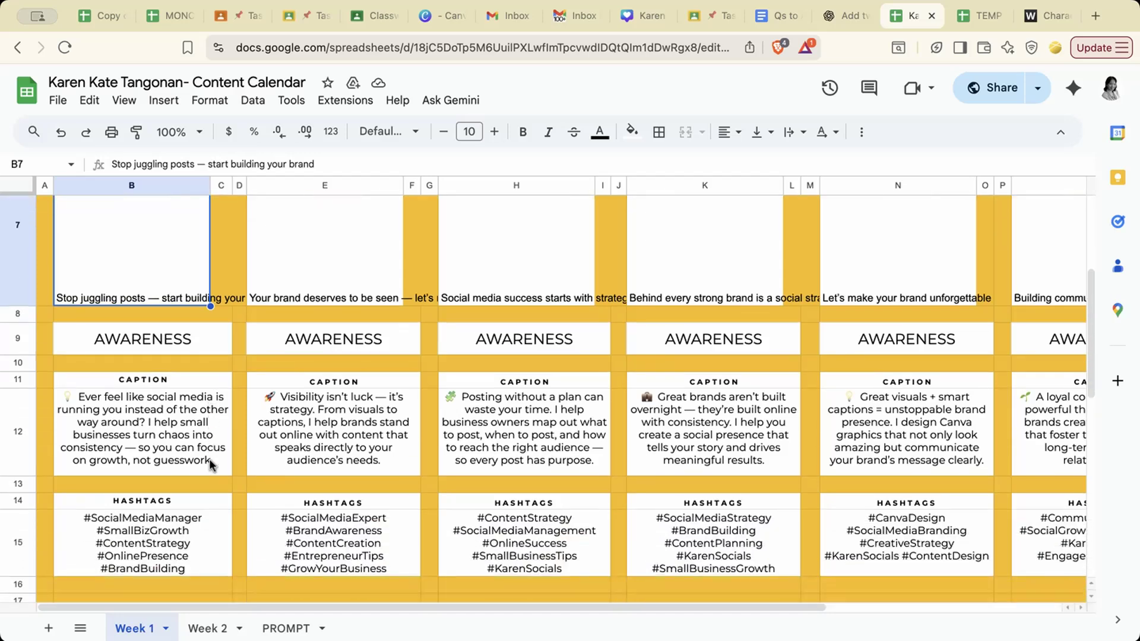
{"action": "left_click", "coordinate": [195, 431]}
{"action": "scroll", "coordinate": [195, 431], "scroll_direction": "down", "scroll_amount": 3}
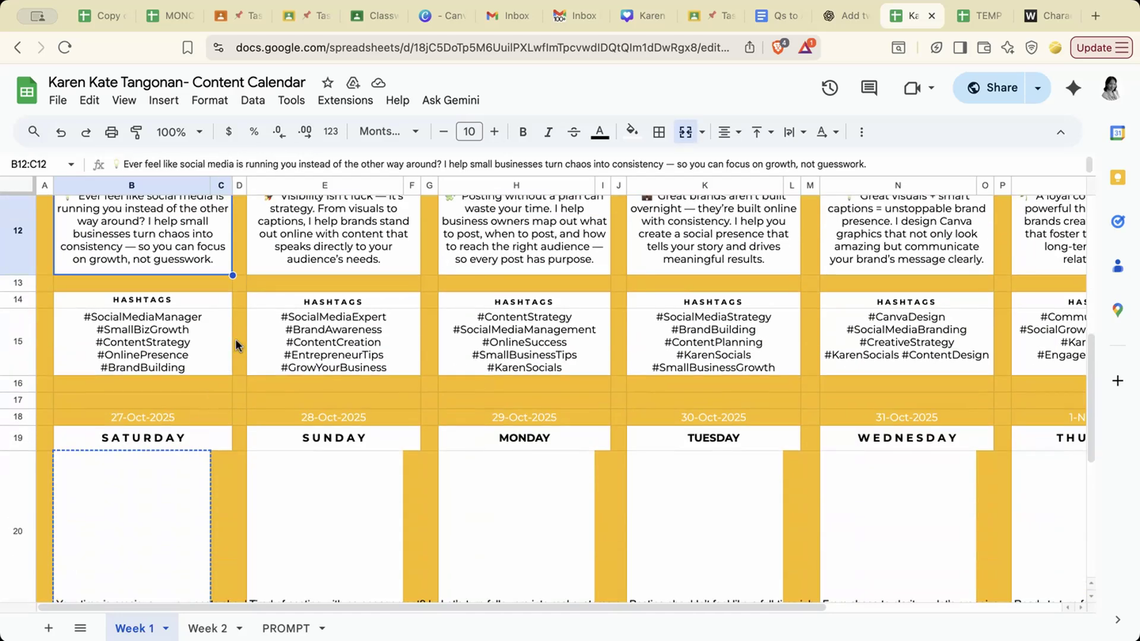
{"action": "scroll", "coordinate": [260, 427], "scroll_direction": "up", "scroll_amount": 5}
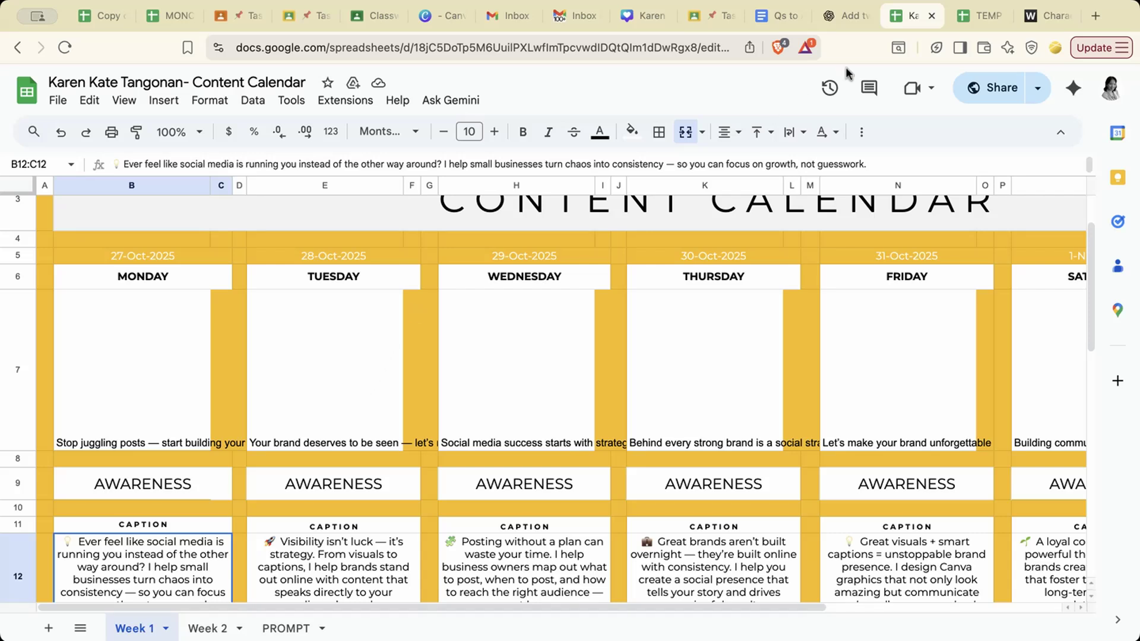
- Switch to the TEMP SMM spreadsheet and examine the TEMP 1 to TEMP 4 headers and the headlines in row 2
{"action": "left_click", "coordinate": [962, 19]}
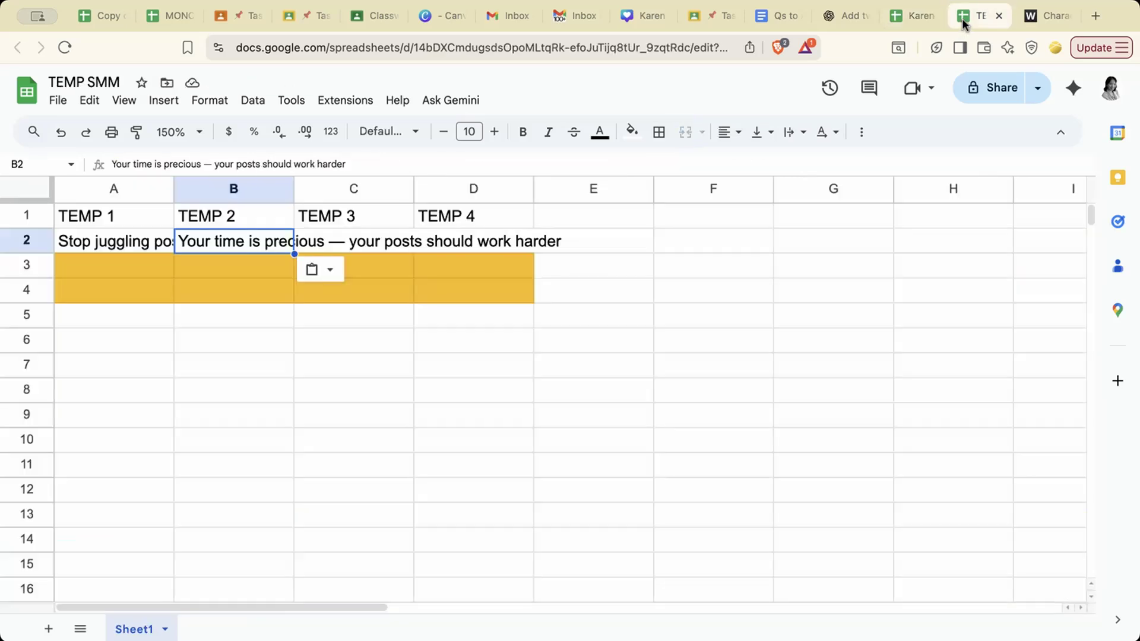
{"action": "left_click", "coordinate": [482, 296]}
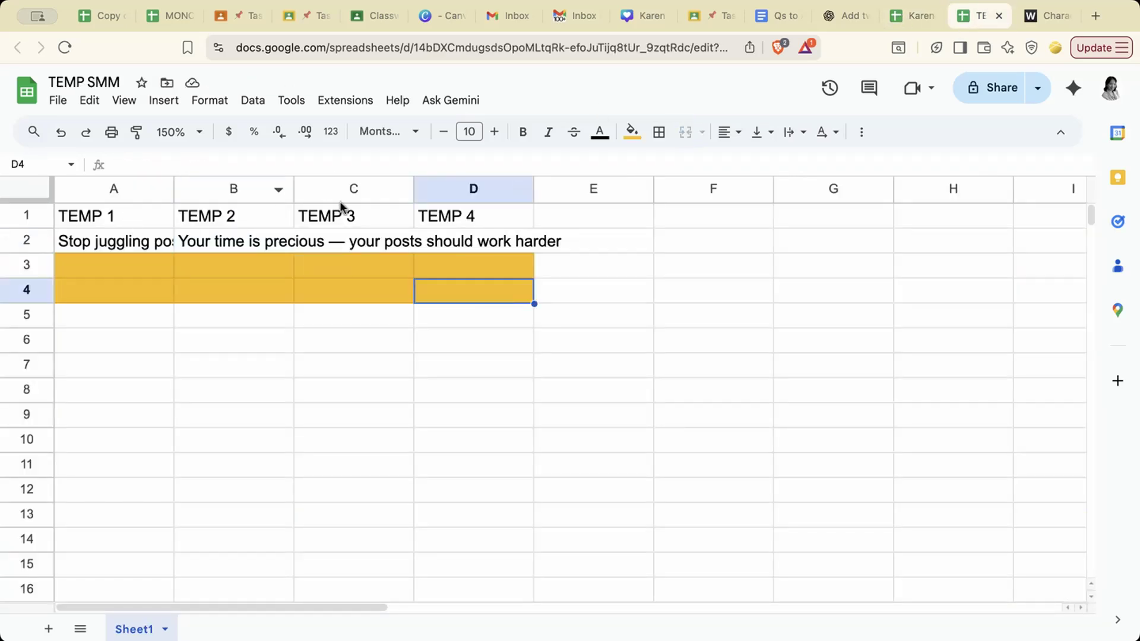
{"action": "left_click", "coordinate": [111, 218]}
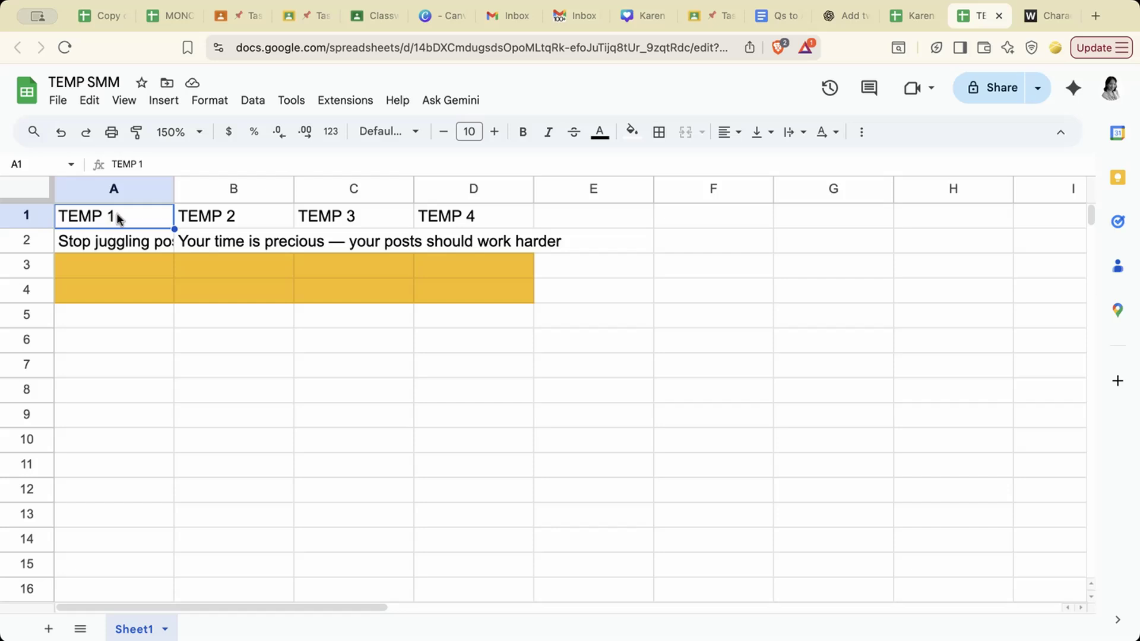
{"action": "left_click", "coordinate": [58, 100]}
{"action": "mouse_move", "coordinate": [70, 125]}
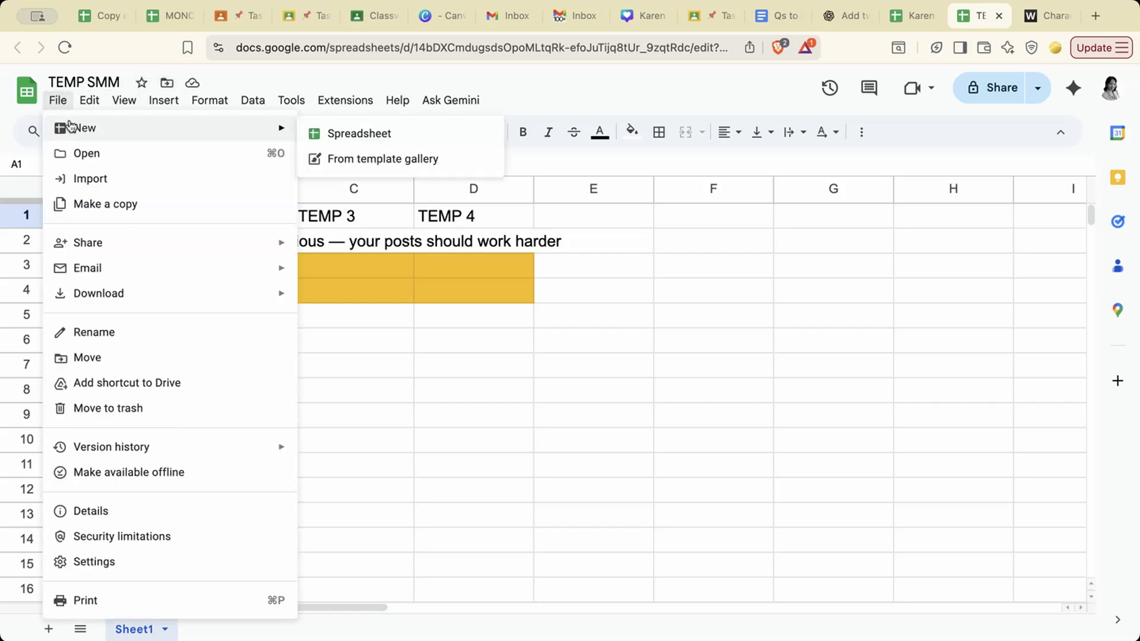
{"action": "left_click", "coordinate": [515, 242]}
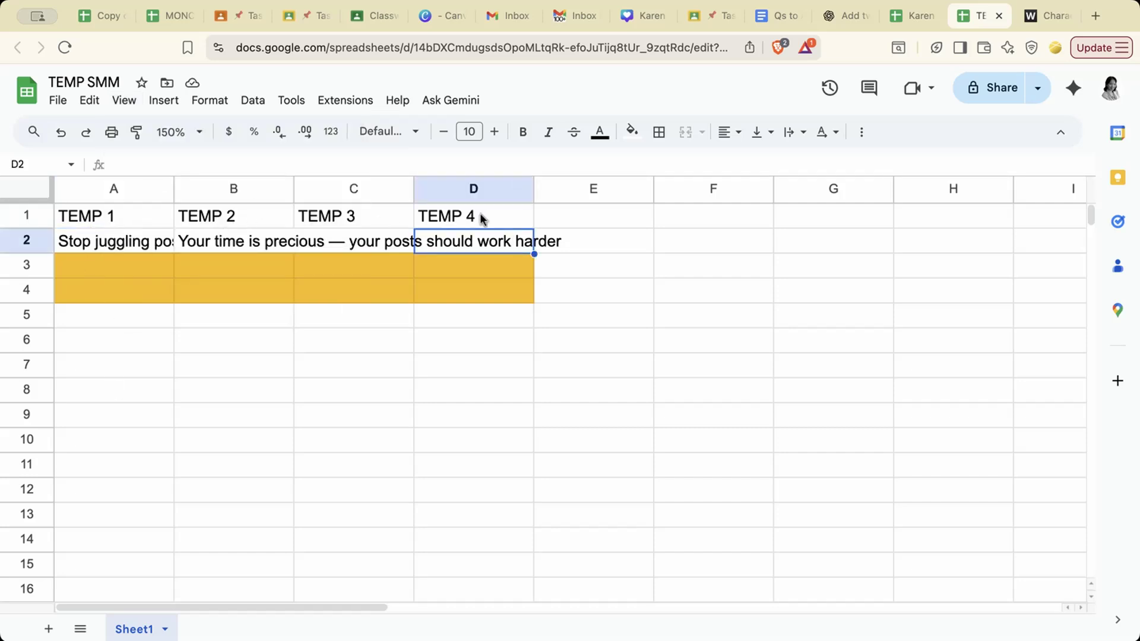
{"action": "left_click", "coordinate": [461, 313]}
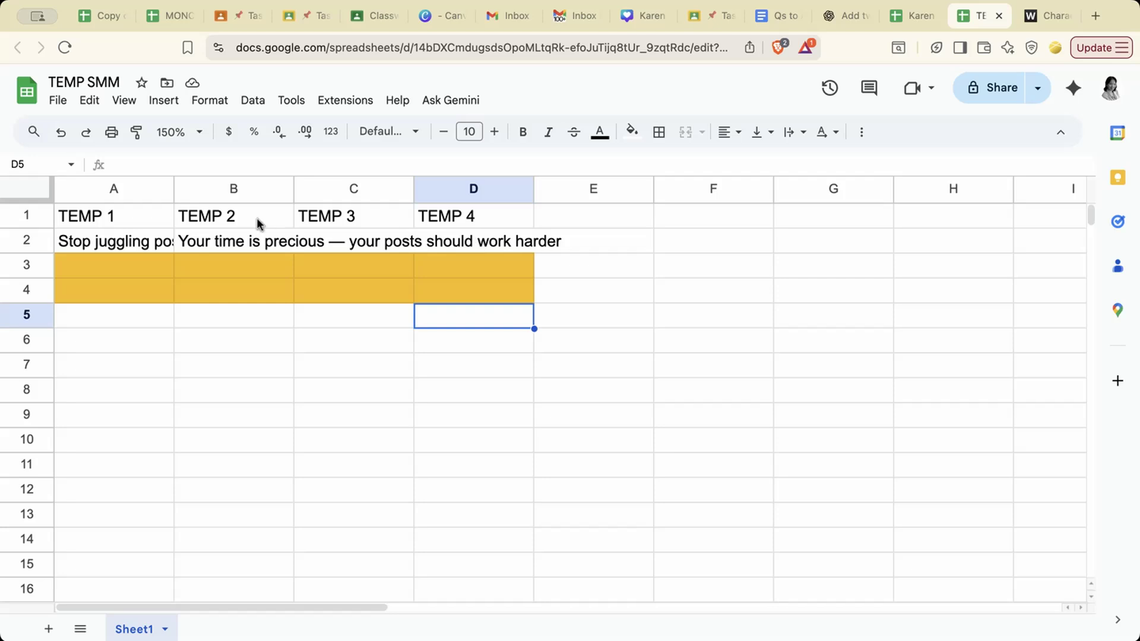
{"action": "left_click", "coordinate": [113, 246]}
{"action": "left_click", "coordinate": [223, 249]}
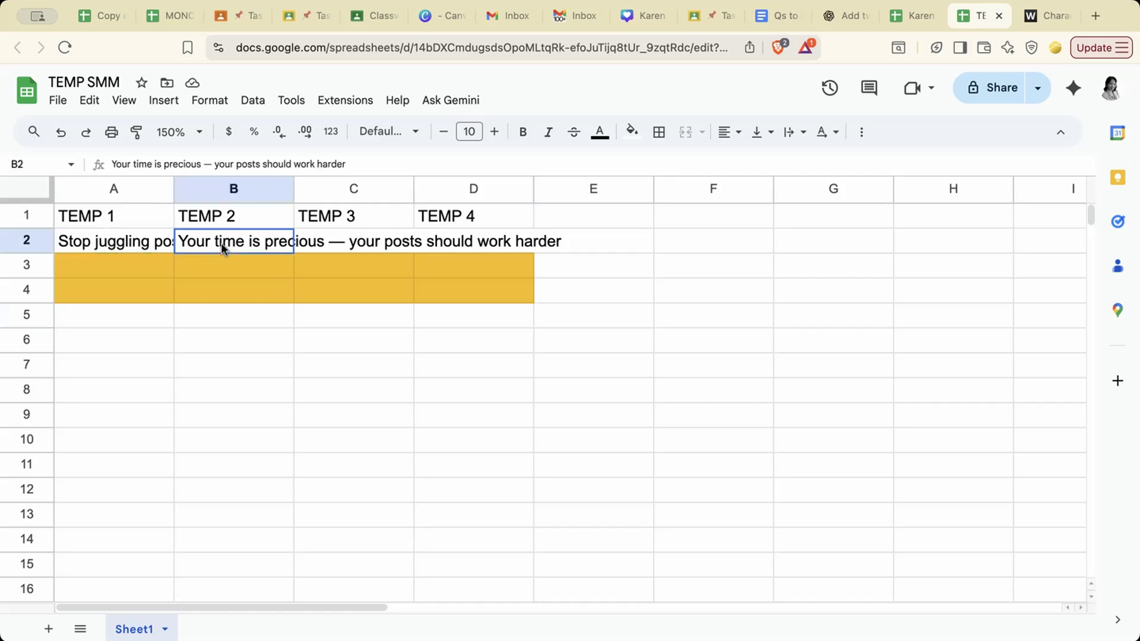
{"action": "left_click", "coordinate": [89, 247]}
{"action": "left_click", "coordinate": [203, 243]}
{"action": "left_click", "coordinate": [112, 242]}
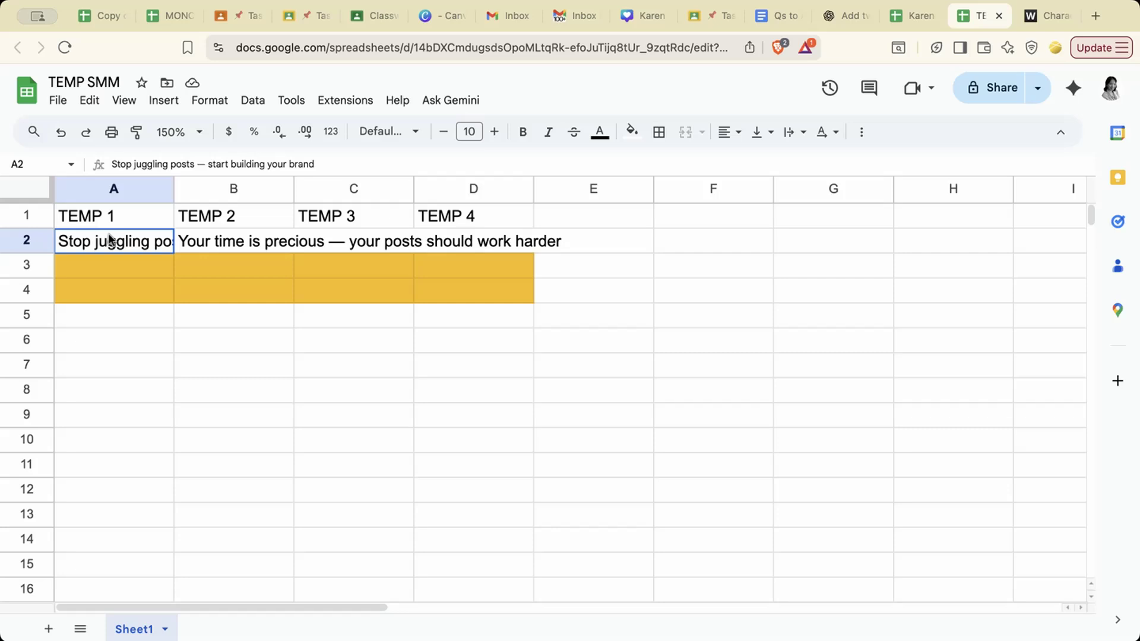
{"action": "left_click", "coordinate": [198, 246]}
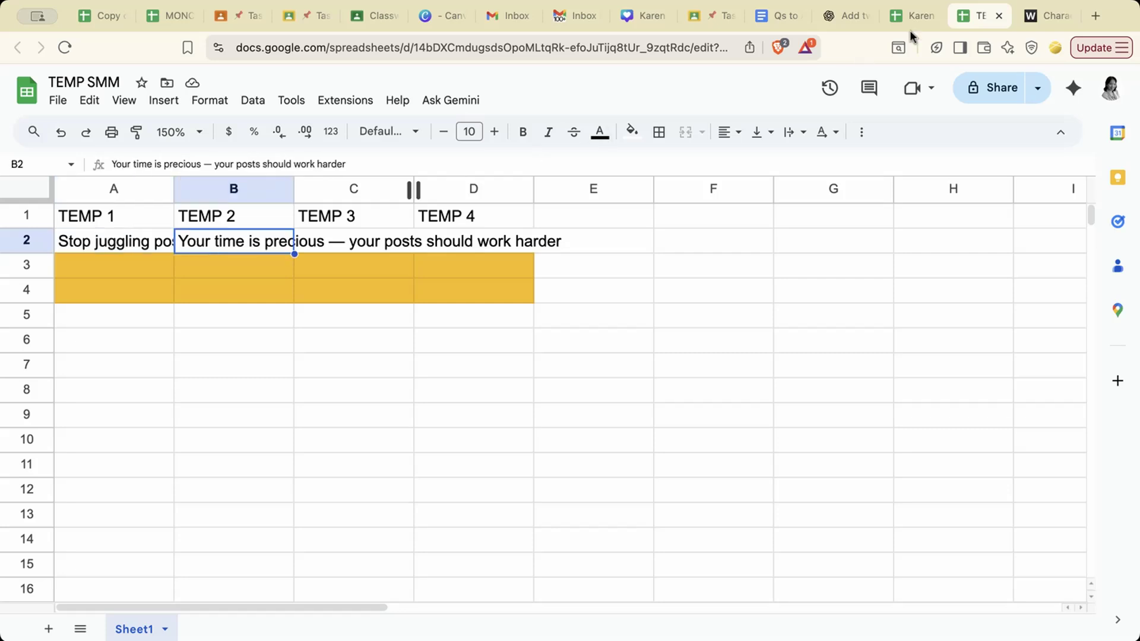
- Copy the Tuesday headline "Your brand deserves to be seen — let's make it happen" from calendar cell E7 into C2 of TEMP SMM, under TEMP 3
{"action": "left_click", "coordinate": [909, 12]}
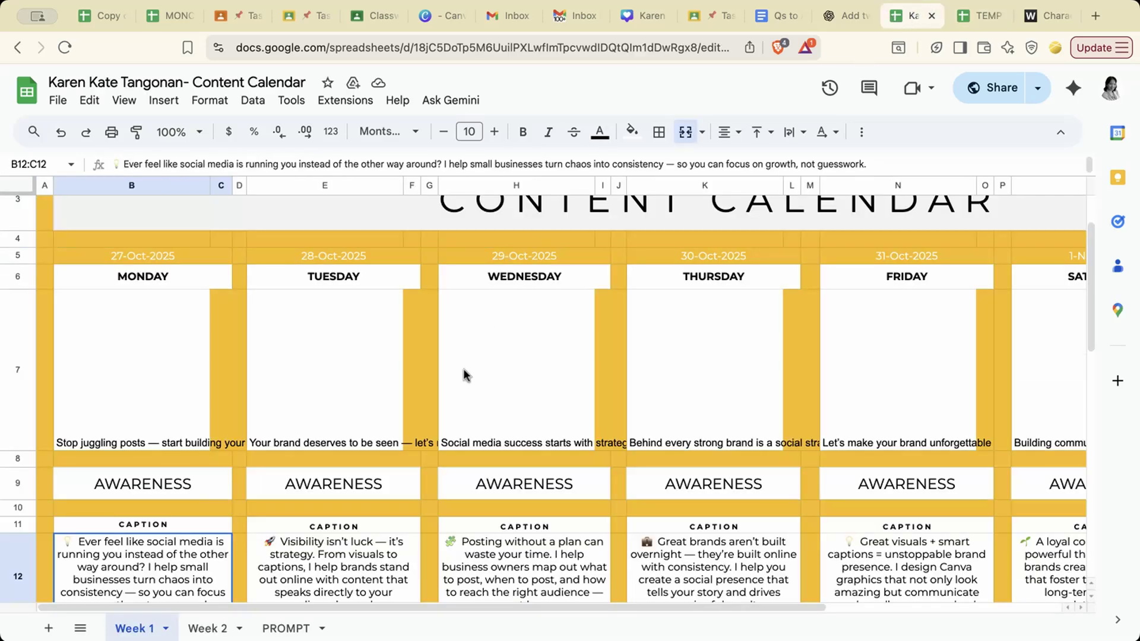
{"action": "scroll", "coordinate": [465, 374], "scroll_direction": "down", "scroll_amount": 3}
{"action": "scroll", "coordinate": [255, 439], "scroll_direction": "down", "scroll_amount": 5}
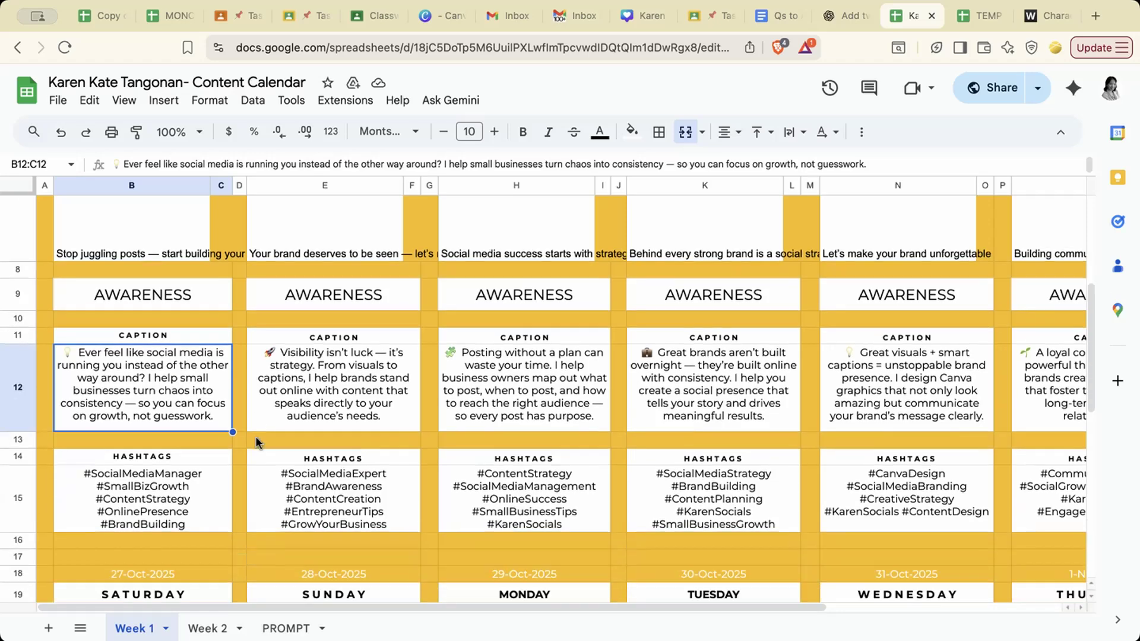
{"action": "scroll", "coordinate": [256, 435], "scroll_direction": "up", "scroll_amount": 5}
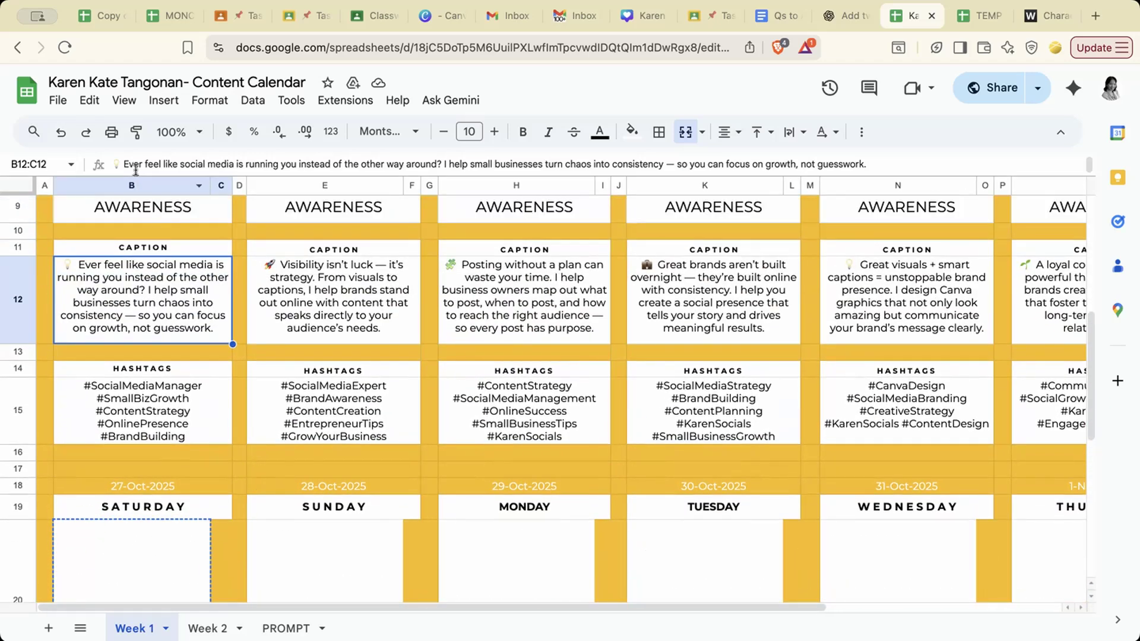
{"action": "scroll", "coordinate": [181, 304], "scroll_direction": "down", "scroll_amount": 10}
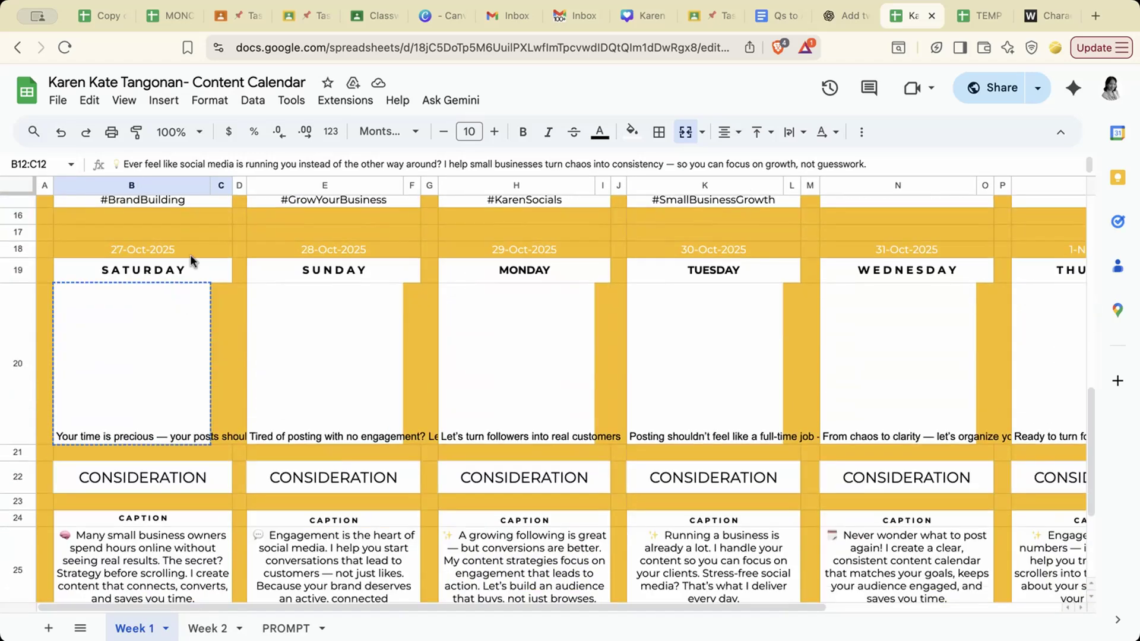
{"action": "scroll", "coordinate": [363, 210], "scroll_direction": "up", "scroll_amount": 10}
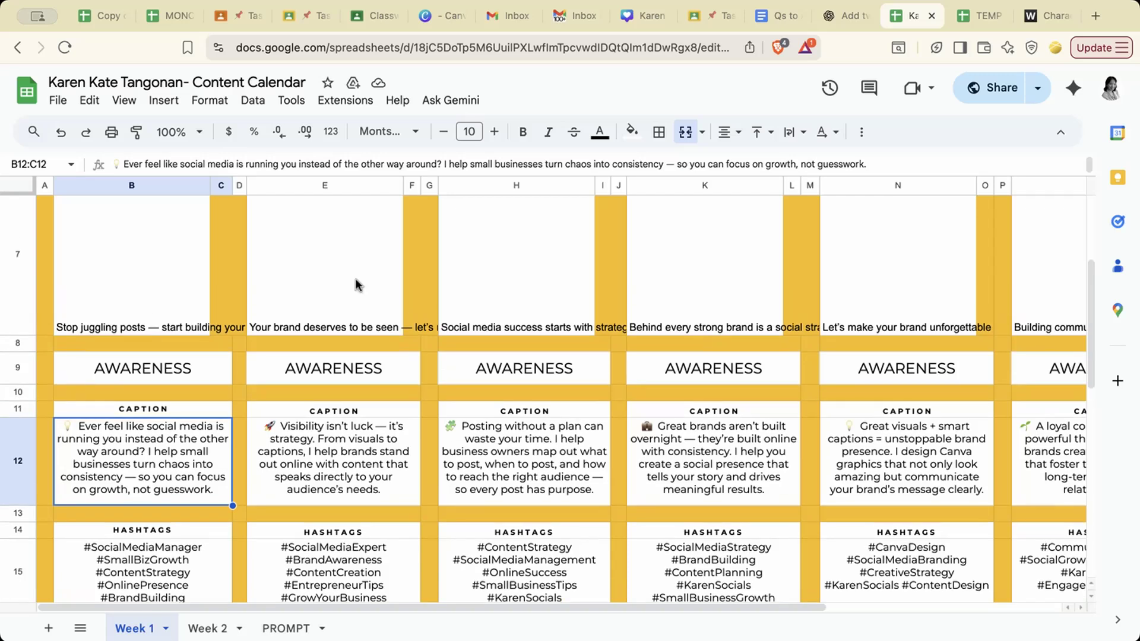
{"action": "left_click", "coordinate": [358, 285]}
{"action": "key", "text": "super+c"}
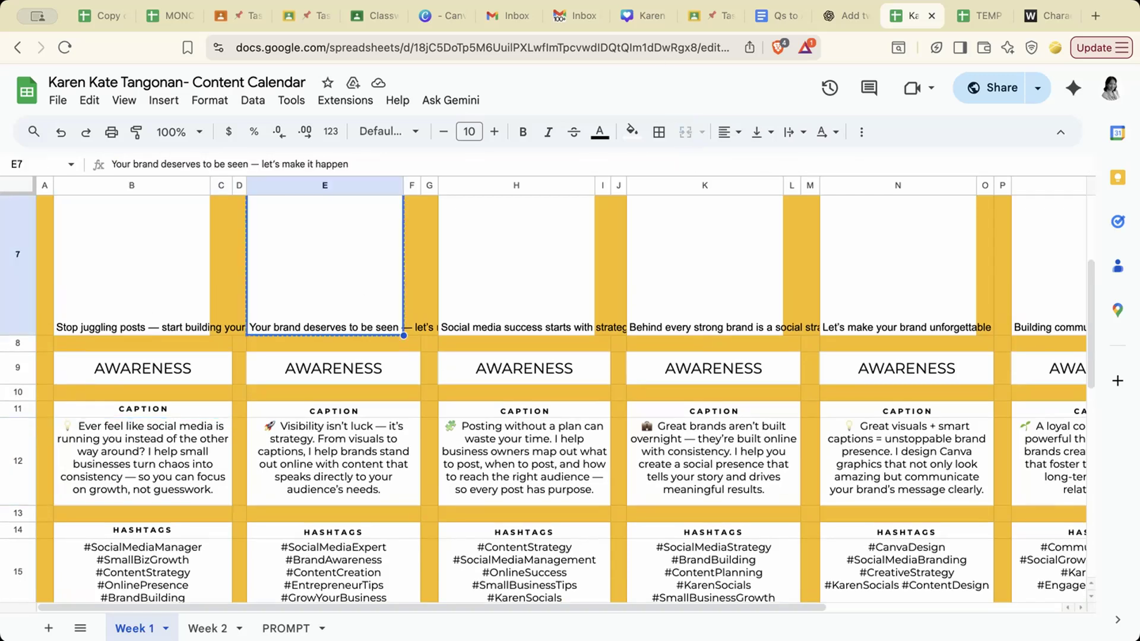
{"action": "left_click", "coordinate": [979, 16]}
{"action": "left_click", "coordinate": [341, 246]}
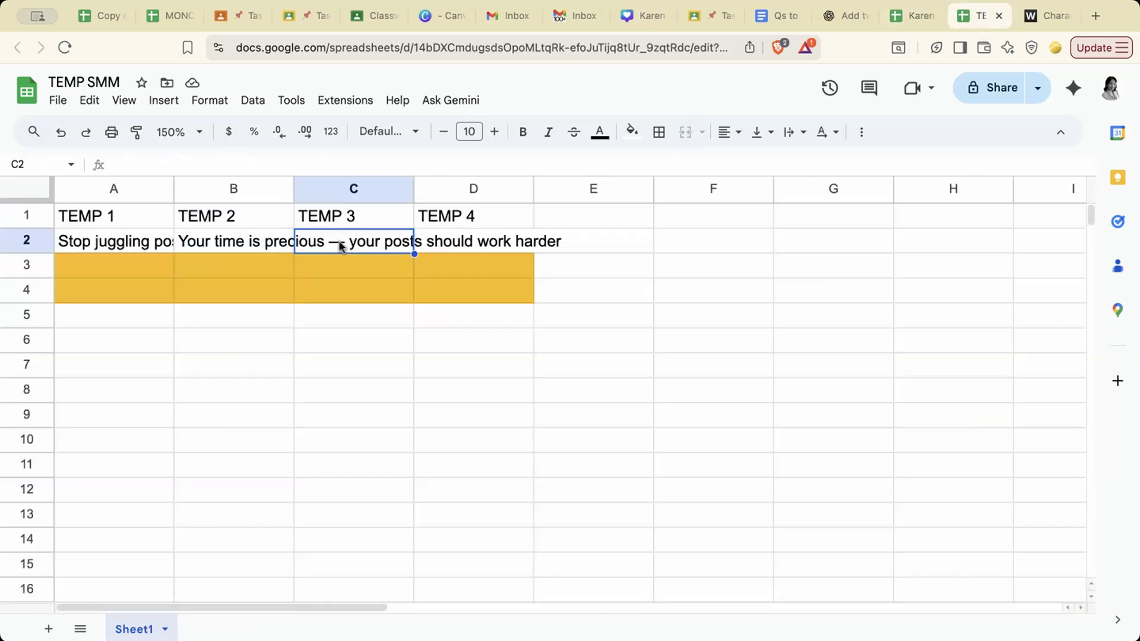
{"action": "key", "text": "super+v"}
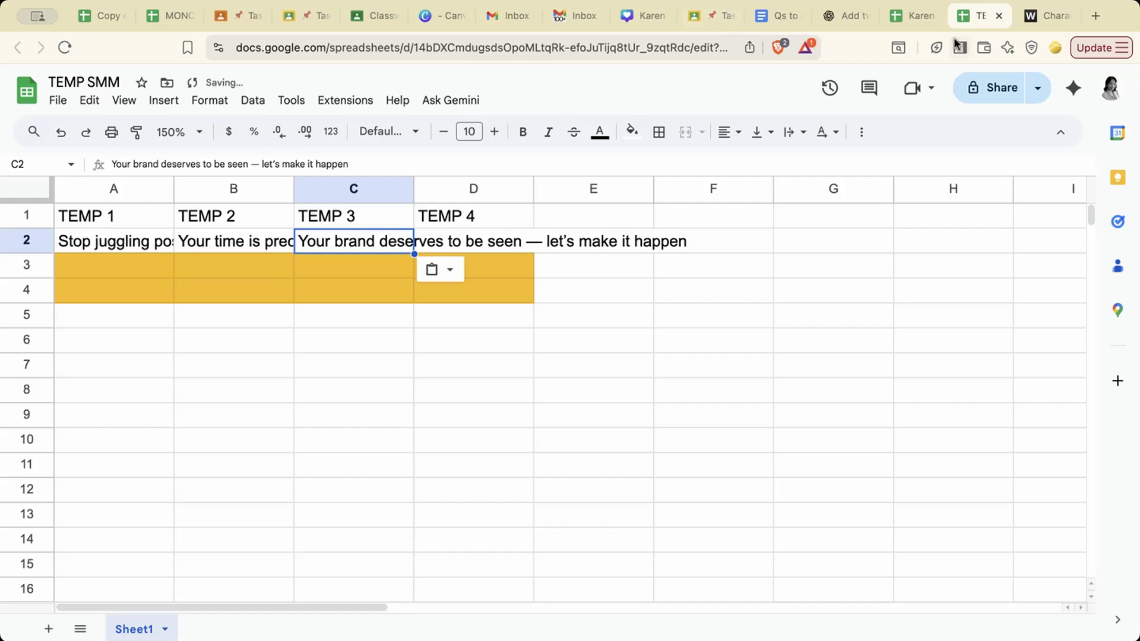
- Copy the Sunday headline "Tired of posting with no engagement? Let's fix that" from calendar cell E20 into D2 of TEMP SMM, under TEMP 4
{"action": "left_click", "coordinate": [890, 15]}
{"action": "scroll", "coordinate": [411, 364], "scroll_direction": "down", "scroll_amount": 10}
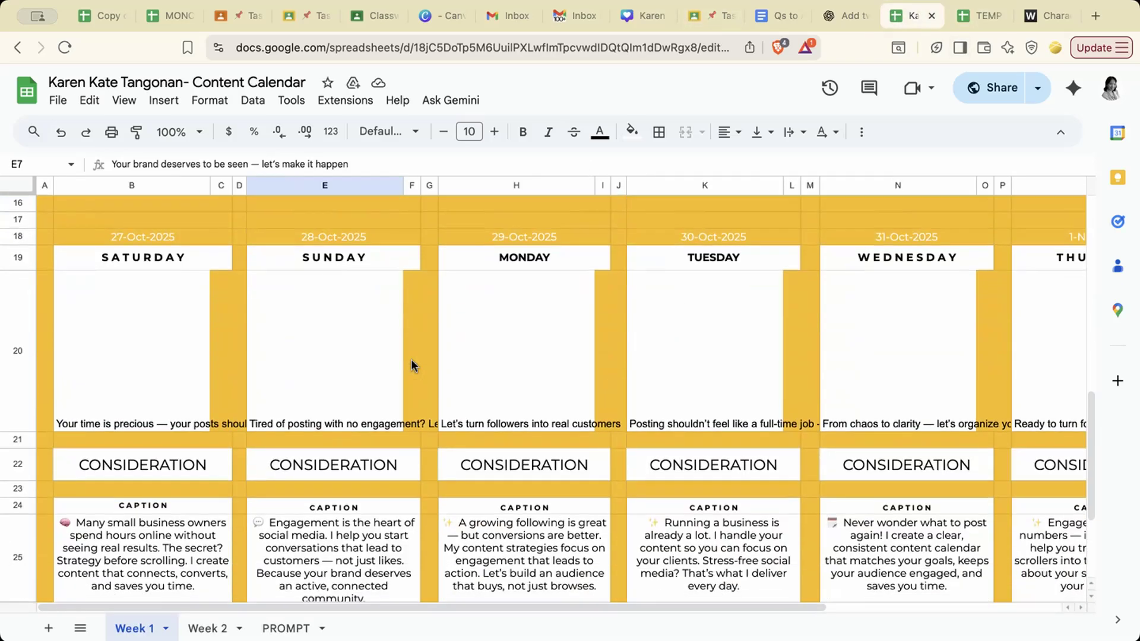
{"action": "left_click", "coordinate": [376, 357]}
{"action": "key", "text": "super+c"}
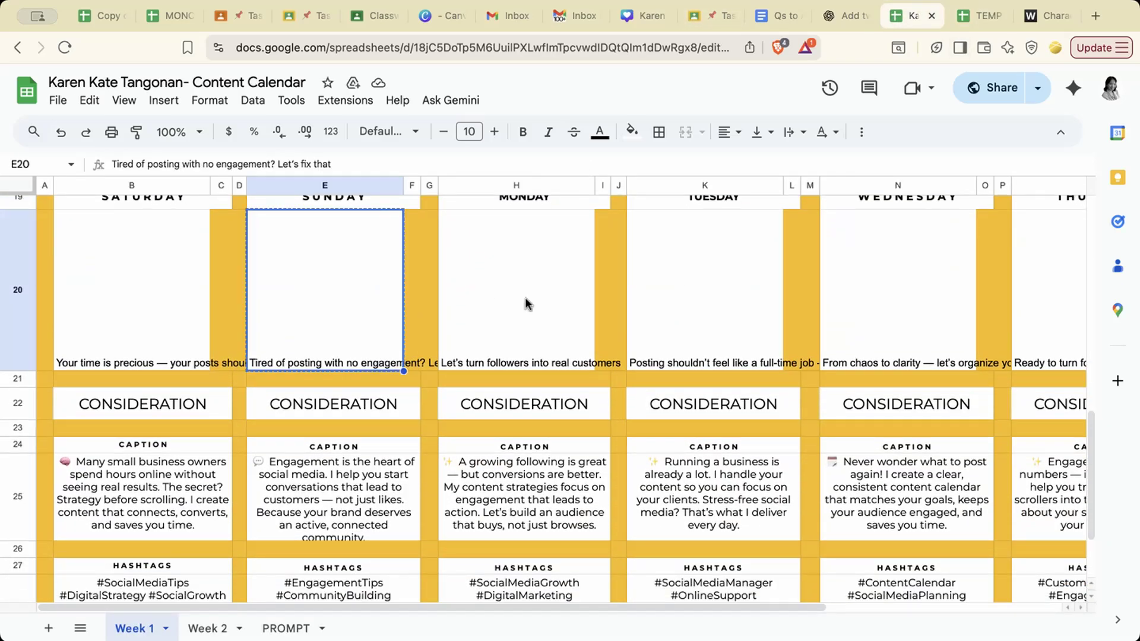
{"action": "scroll", "coordinate": [539, 458], "scroll_direction": "up", "scroll_amount": 8}
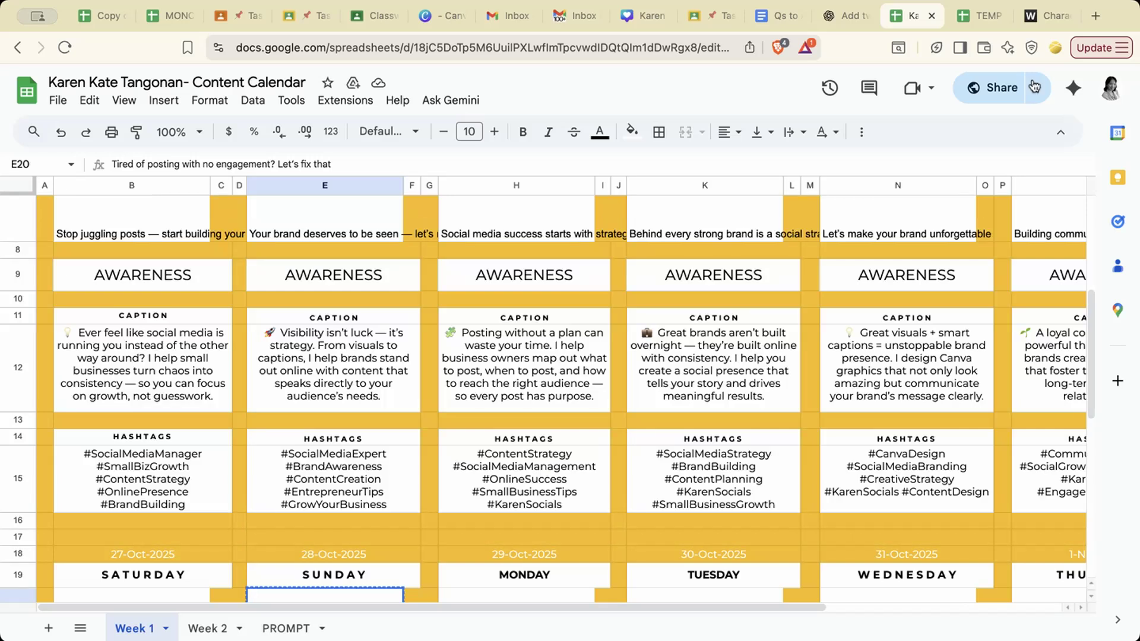
{"action": "left_click", "coordinate": [961, 20]}
{"action": "left_click", "coordinate": [501, 244]}
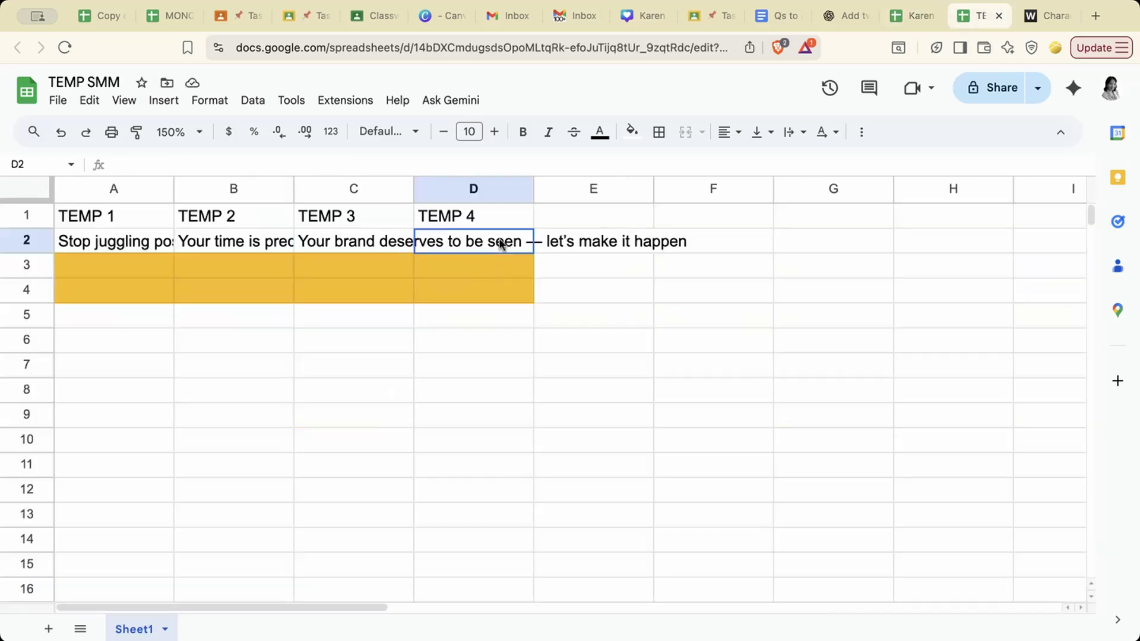
{"action": "key", "text": "super+v"}
{"action": "left_click", "coordinate": [468, 365]}
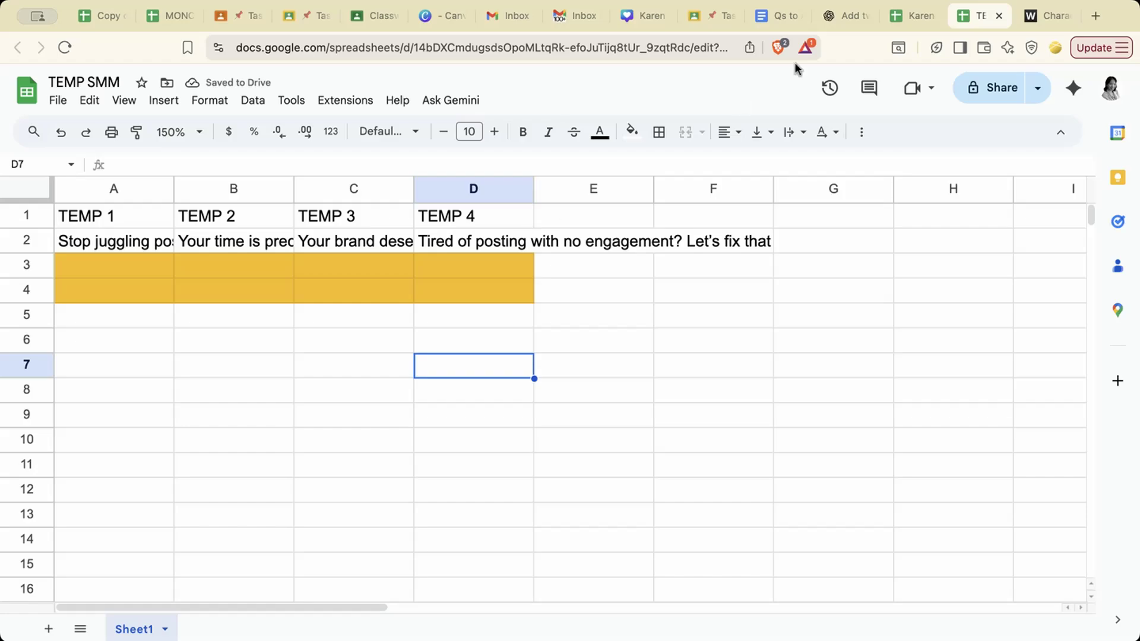
- Copy the Wednesday headline "Social media success starts with strategy — not luck" from calendar cell H7 into A3 of TEMP SMM, under TEMP 1
{"action": "left_click", "coordinate": [905, 20]}
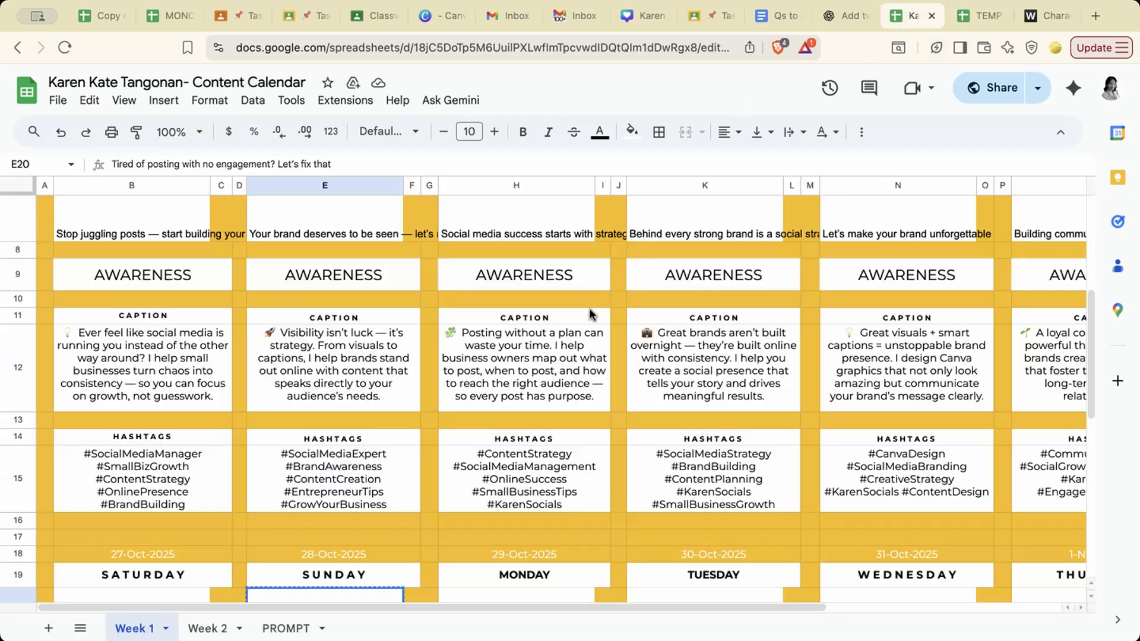
{"action": "scroll", "coordinate": [589, 307], "scroll_direction": "up", "scroll_amount": 5}
{"action": "scroll", "coordinate": [589, 307], "scroll_direction": "down", "scroll_amount": 10}
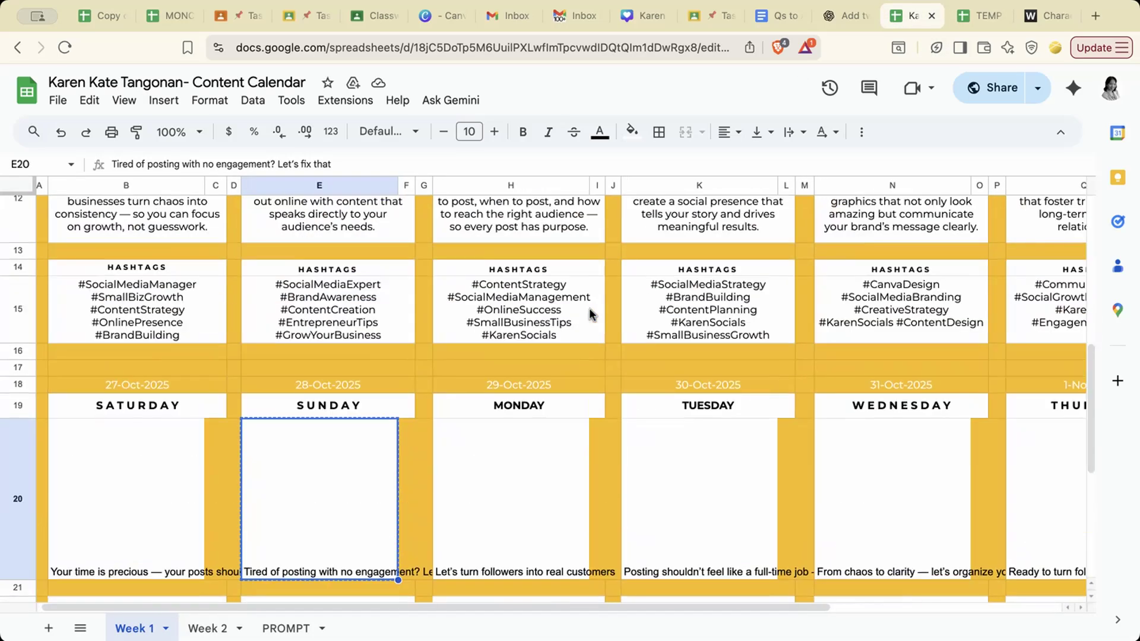
{"action": "scroll", "coordinate": [589, 309], "scroll_direction": "up", "scroll_amount": 5}
{"action": "left_click", "coordinate": [575, 301]}
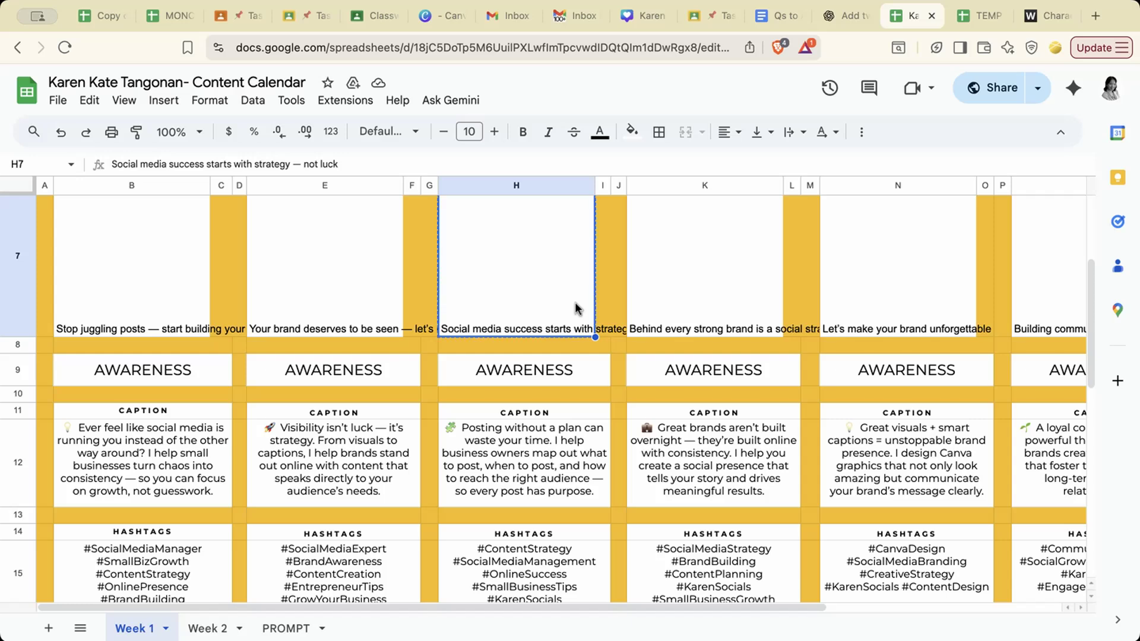
{"action": "left_click", "coordinate": [979, 15]}
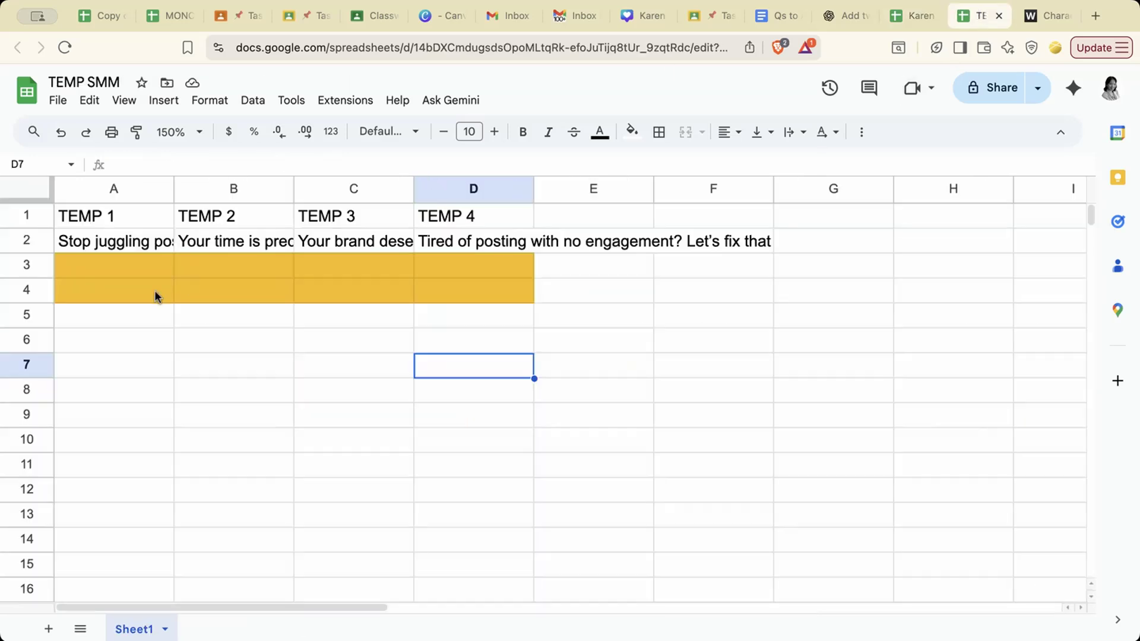
{"action": "left_click", "coordinate": [143, 272]}
{"action": "key", "text": "super+v"}
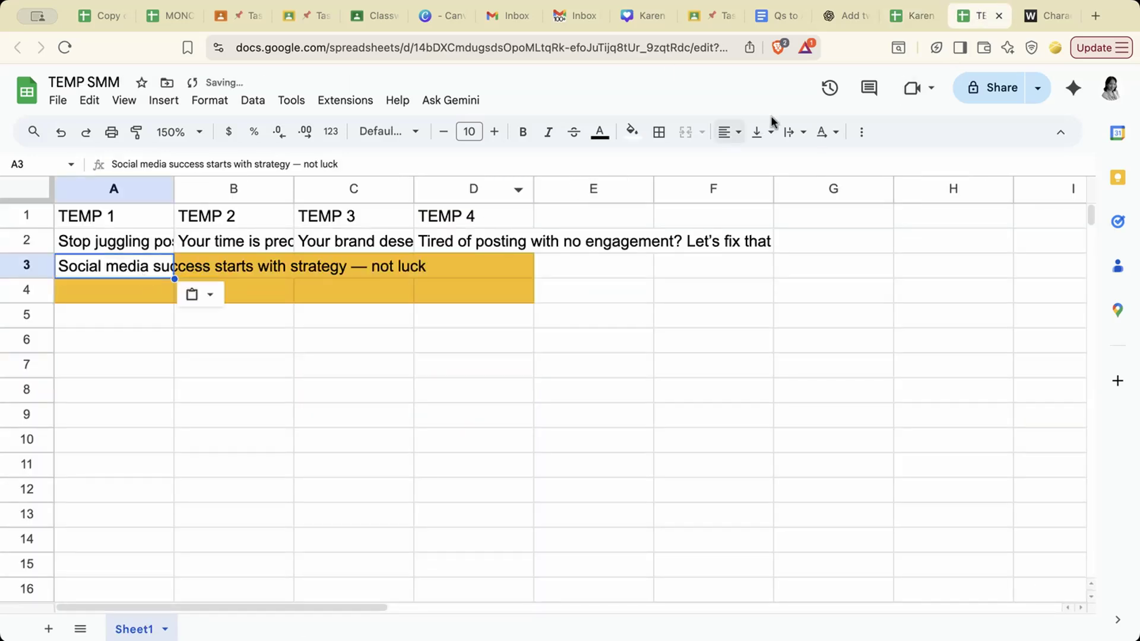
- Copy the second-row Monday headline "Let's turn followers into real customers" from calendar cell H20 into B3 of TEMP SMM, under TEMP 2
{"action": "left_click", "coordinate": [901, 20]}
{"action": "scroll", "coordinate": [578, 350], "scroll_direction": "down", "scroll_amount": 7}
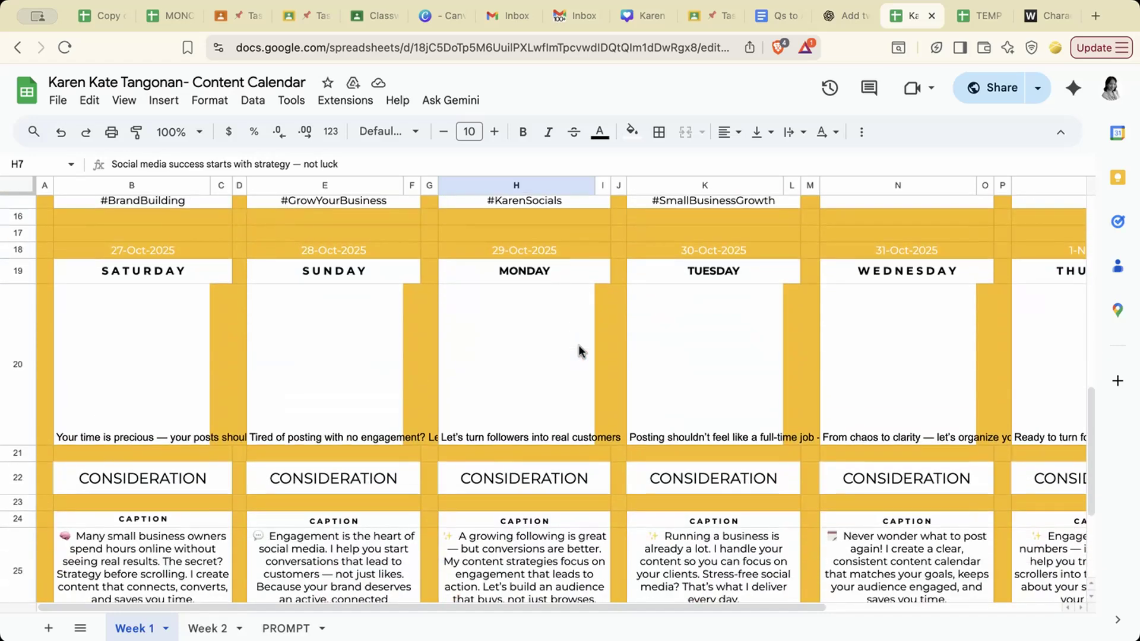
{"action": "left_click", "coordinate": [544, 362]}
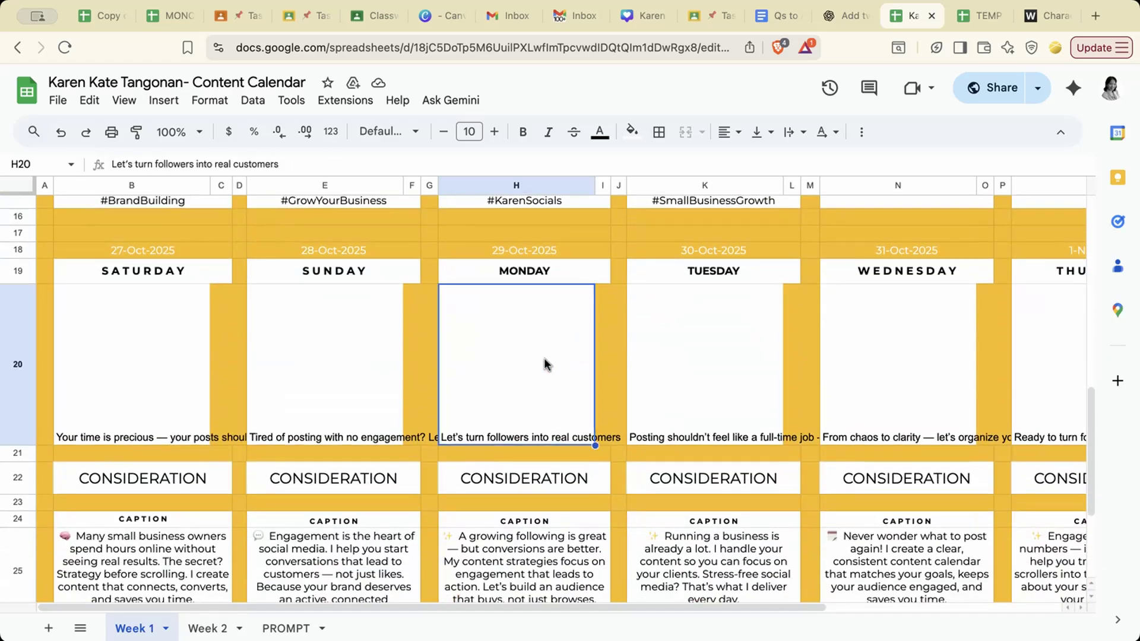
{"action": "scroll", "coordinate": [595, 304], "scroll_direction": "up", "scroll_amount": 7}
{"action": "scroll", "coordinate": [594, 309], "scroll_direction": "up", "scroll_amount": 6}
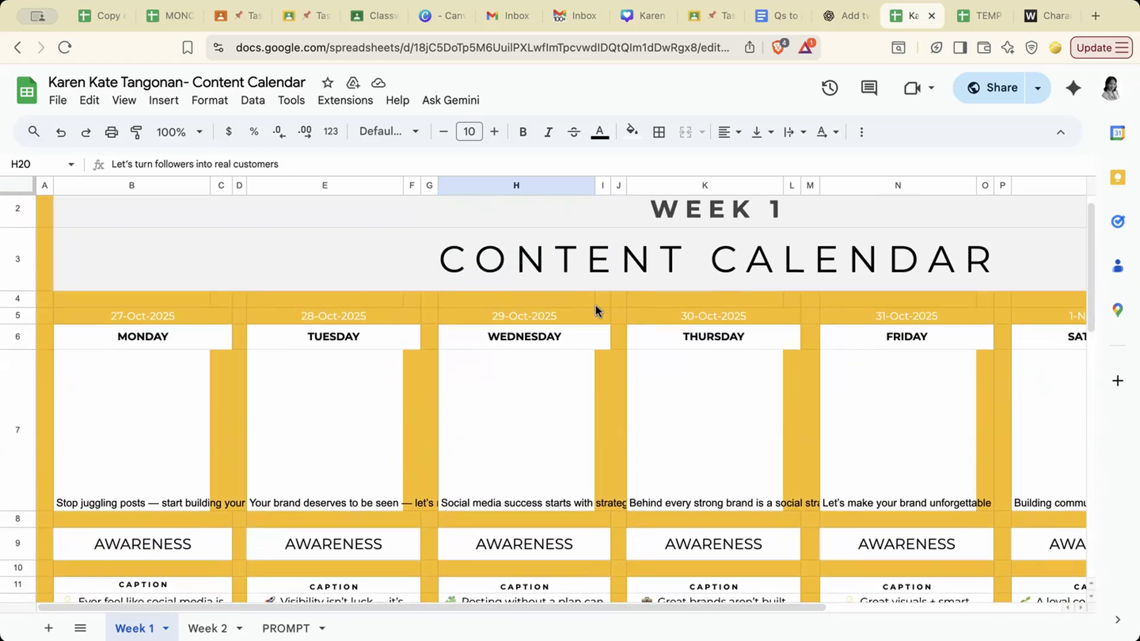
{"action": "left_click", "coordinate": [979, 16]}
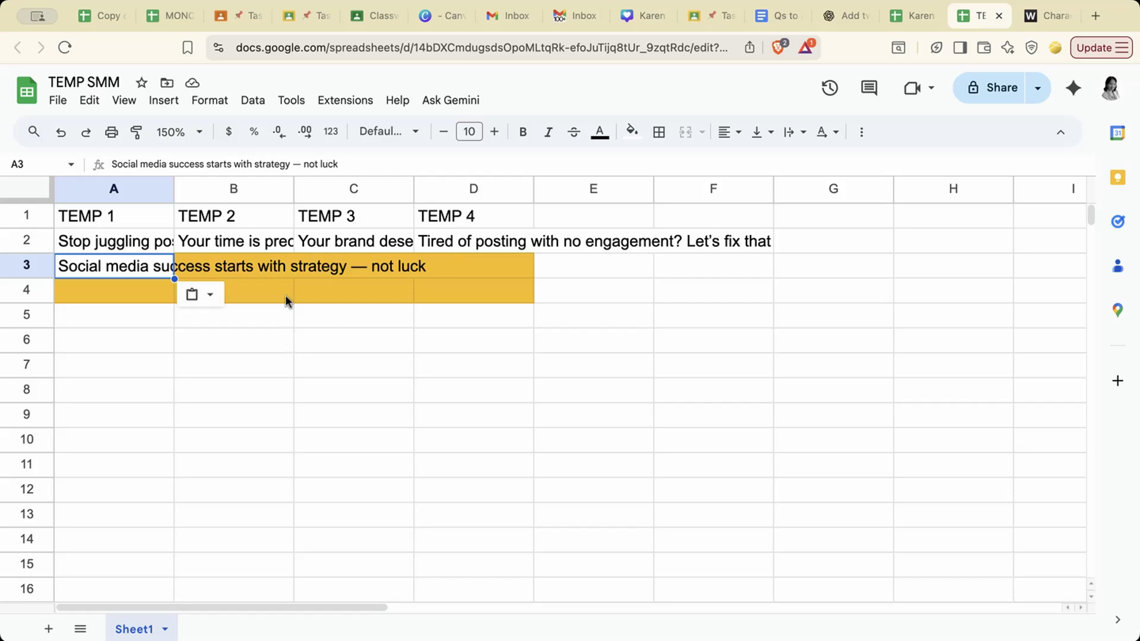
{"action": "left_click", "coordinate": [276, 275]}
{"action": "key", "text": "ctrl+v"}
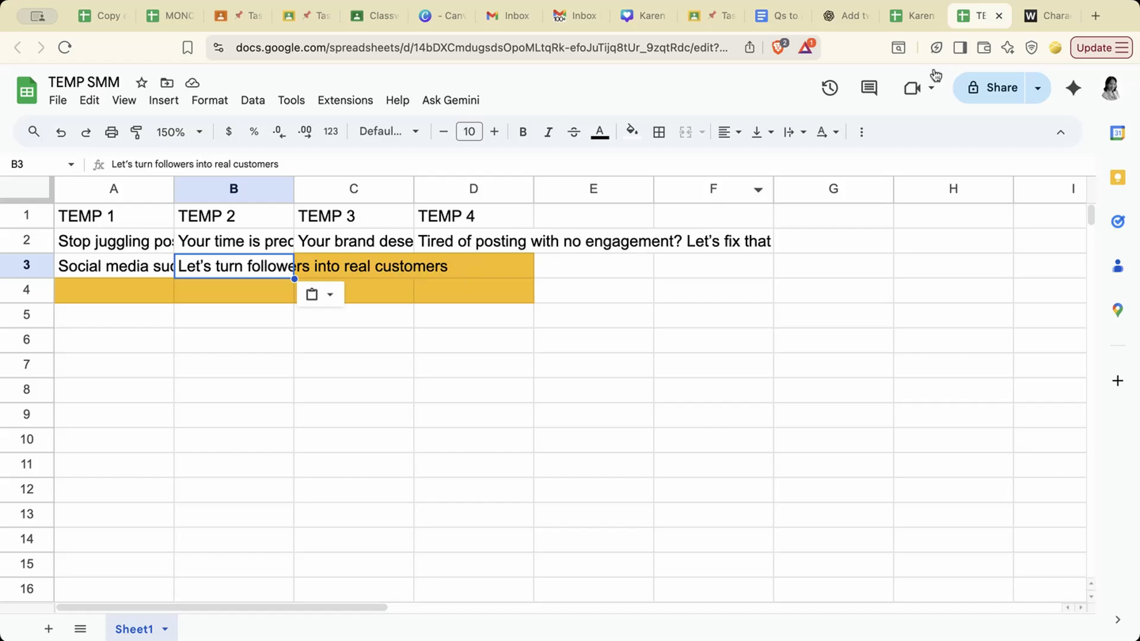
- Copy the Thursday headline "Behind every strong brand is a social strategy" from calendar cell K7 into C3 of TEMP SMM, under TEMP 3
{"action": "left_click", "coordinate": [902, 24]}
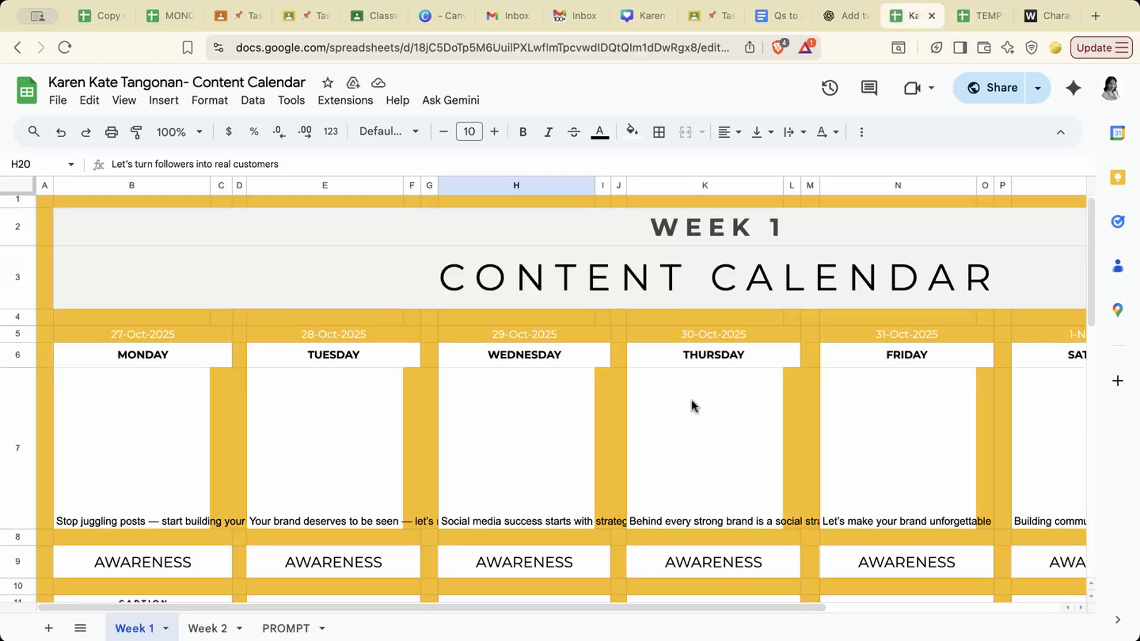
{"action": "scroll", "coordinate": [701, 406], "scroll_direction": "down", "scroll_amount": 10}
{"action": "scroll", "coordinate": [700, 406], "scroll_direction": "down", "scroll_amount": 2}
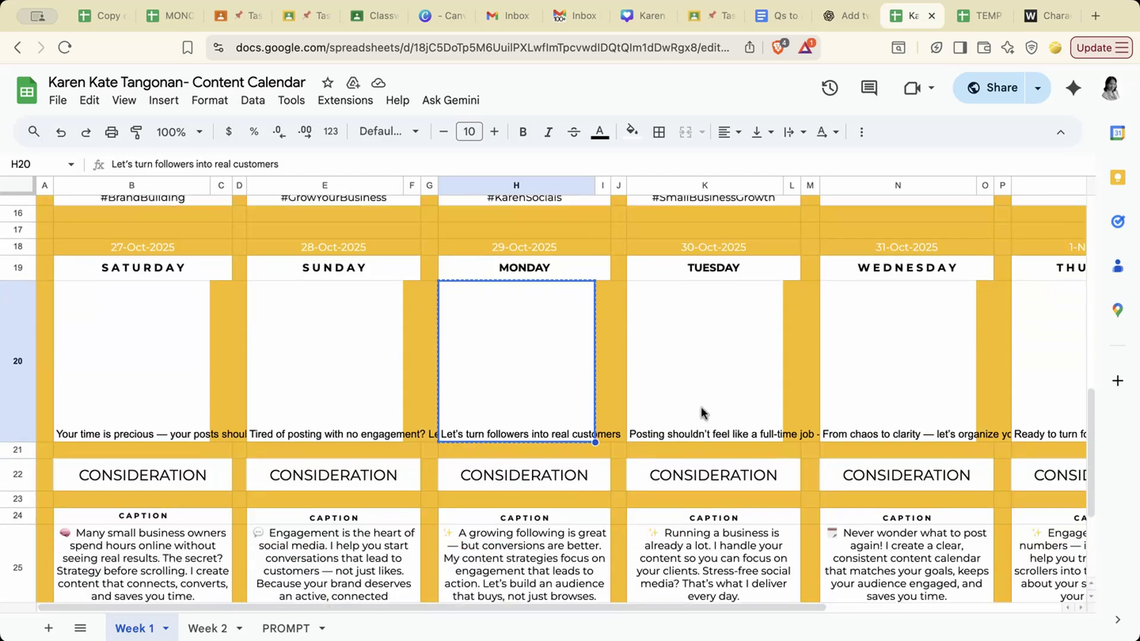
{"action": "scroll", "coordinate": [700, 407], "scroll_direction": "up", "scroll_amount": 10}
{"action": "scroll", "coordinate": [701, 410], "scroll_direction": "up", "scroll_amount": 1}
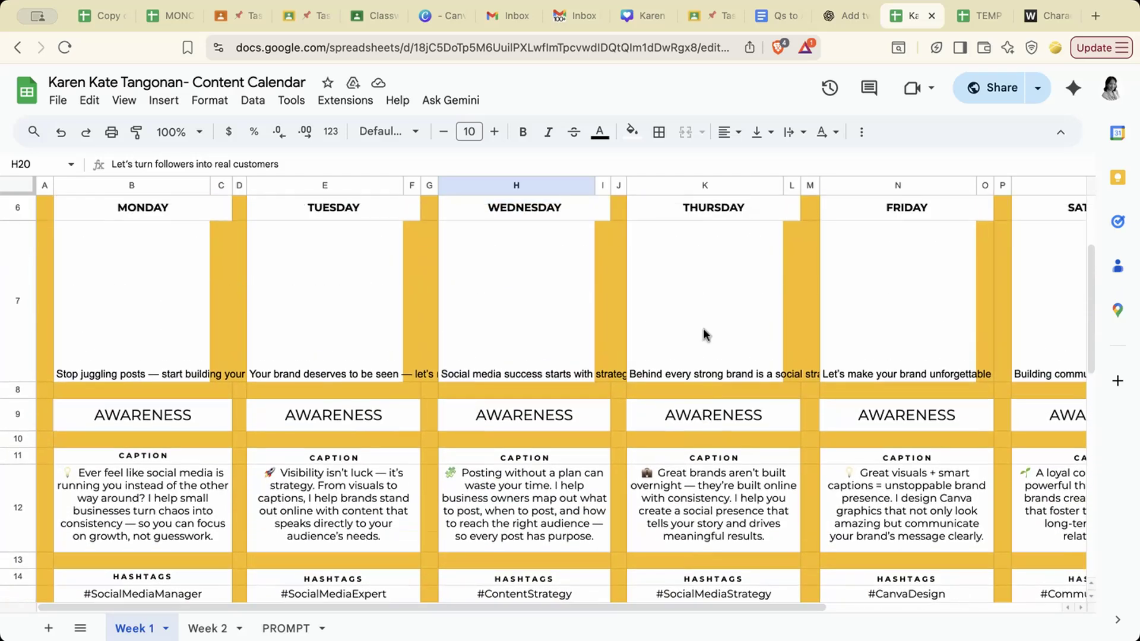
{"action": "left_click", "coordinate": [703, 327]}
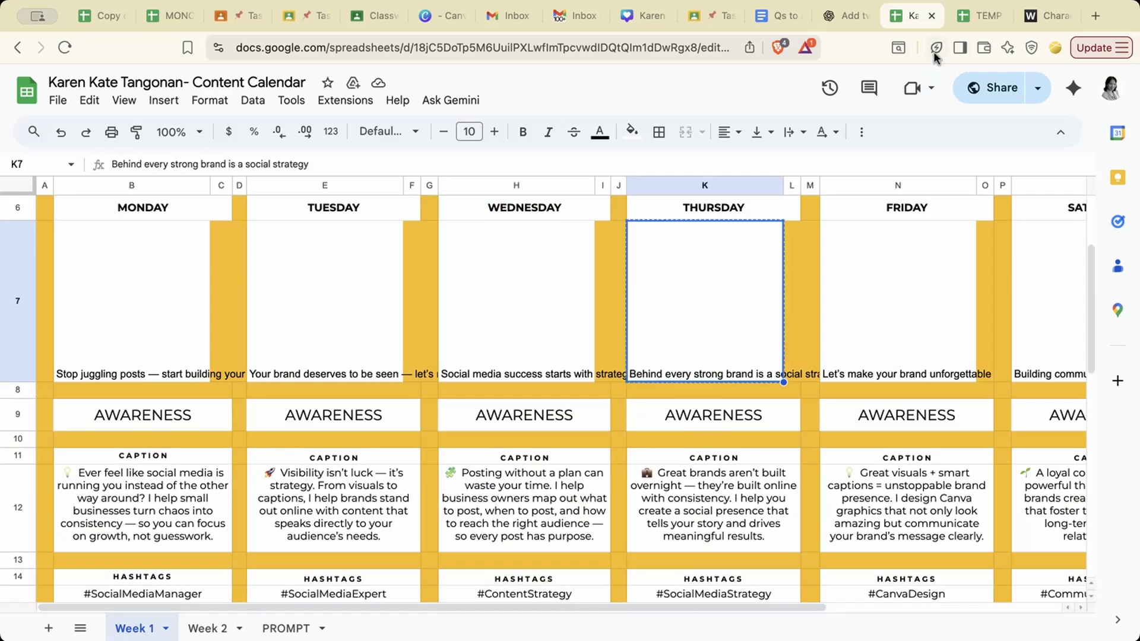
{"action": "left_click", "coordinate": [982, 18]}
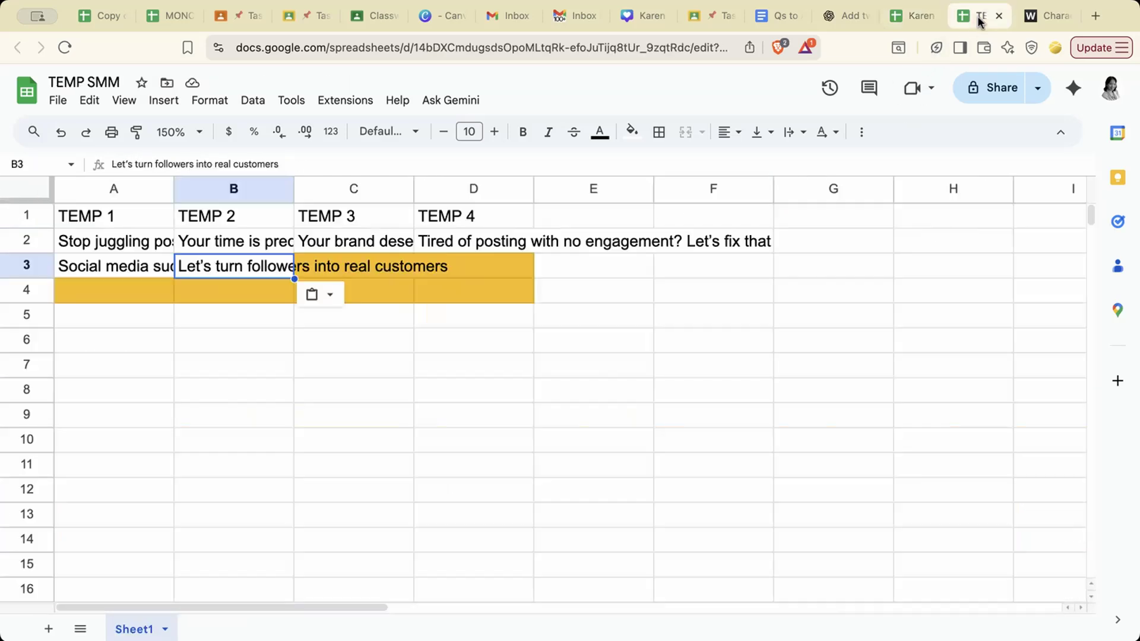
{"action": "left_click", "coordinate": [385, 268]}
{"action": "key", "text": "ctrl+v"}
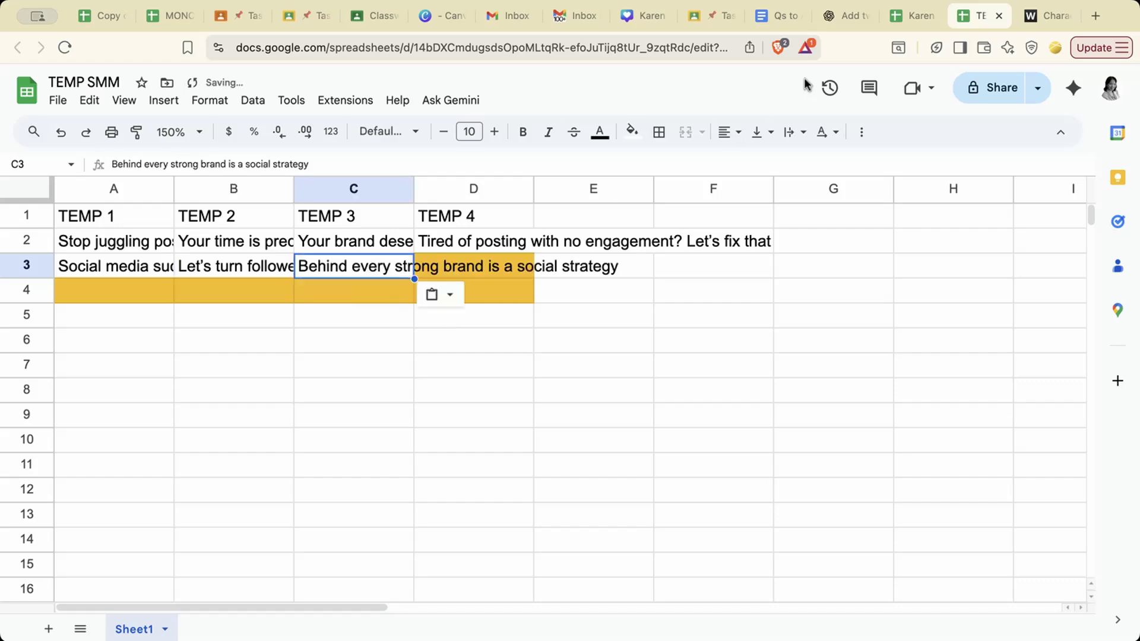
- Copy the second-row Tuesday headline "Posting shouldn't feel like a full-time job — leave it to me" from calendar cell K20 into D3 of TEMP SMM
{"action": "left_click", "coordinate": [908, 17]}
{"action": "scroll", "coordinate": [589, 396], "scroll_direction": "down", "scroll_amount": 5}
{"action": "scroll", "coordinate": [589, 399], "scroll_direction": "down", "scroll_amount": 5}
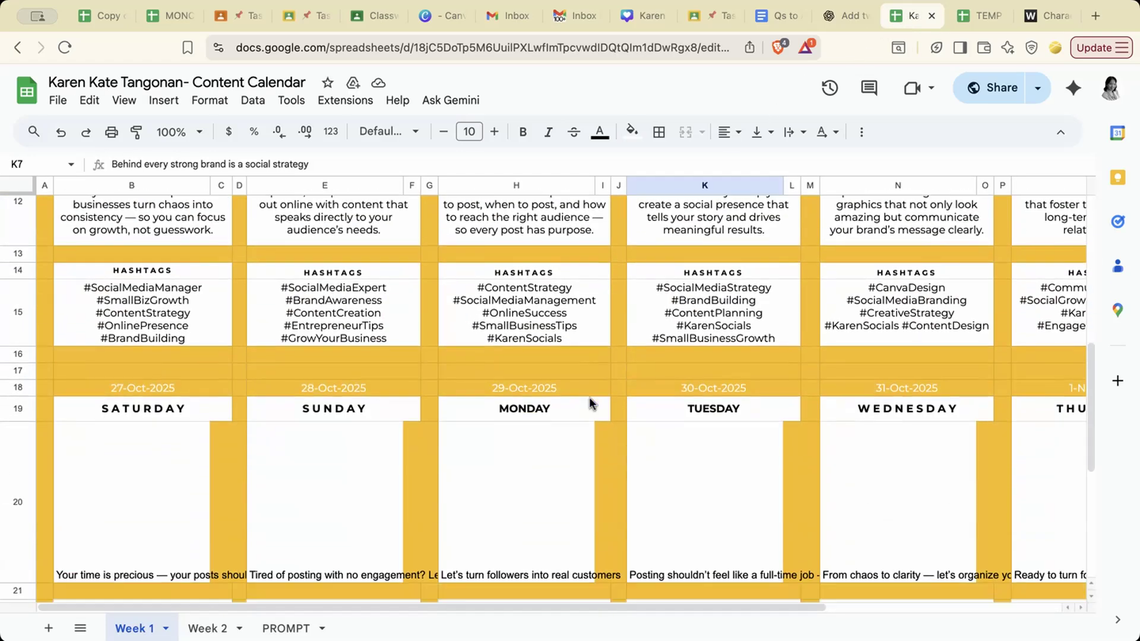
{"action": "left_click", "coordinate": [682, 398]}
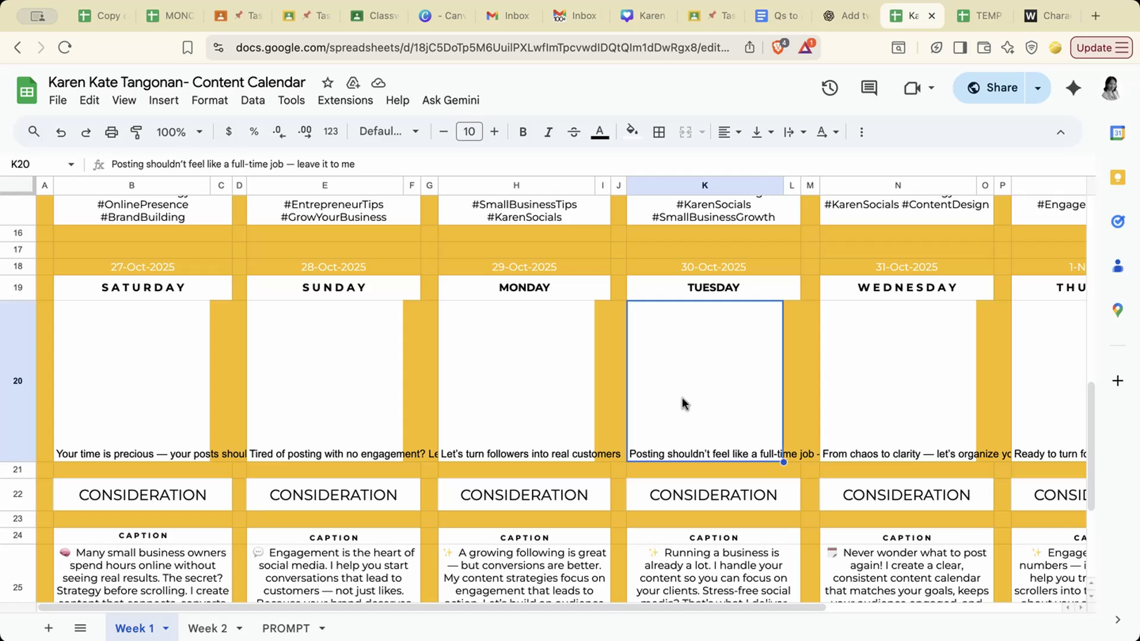
{"action": "left_click", "coordinate": [980, 16]}
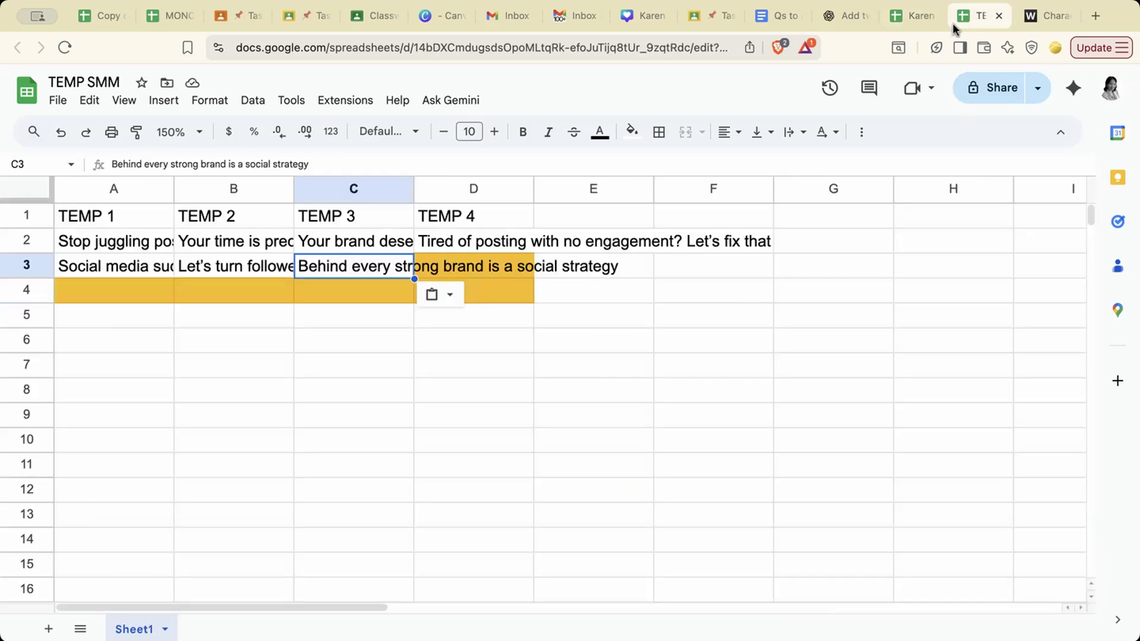
{"action": "left_click", "coordinate": [512, 264]}
{"action": "type", "text": "Posting shouldn’t feel like a full-time job — leave it to me"}
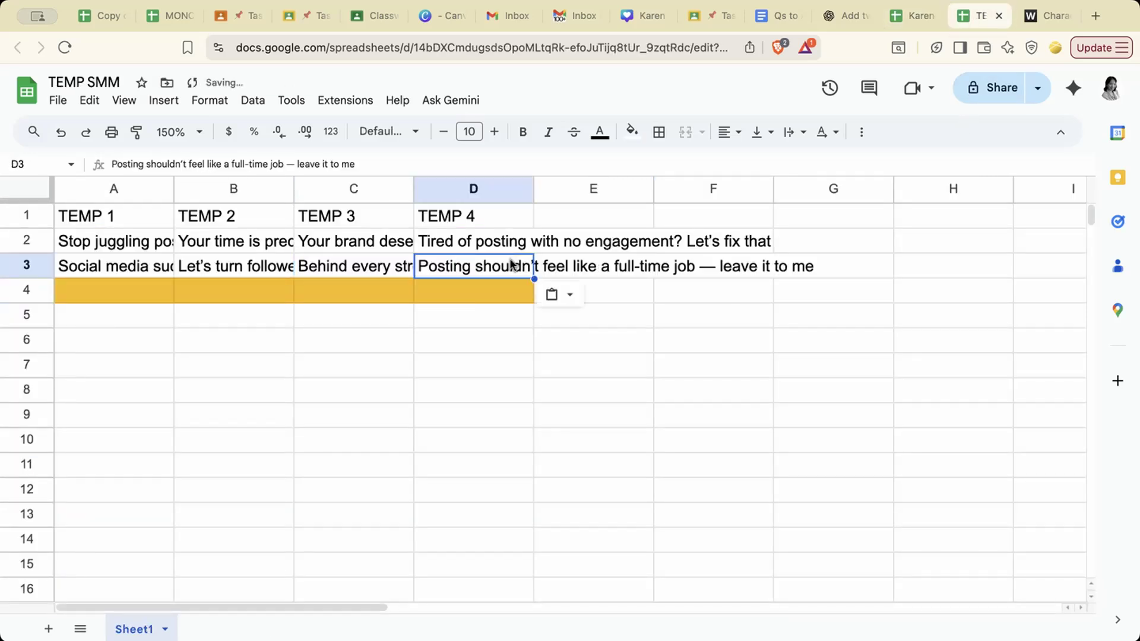
{"action": "left_click", "coordinate": [442, 343]}
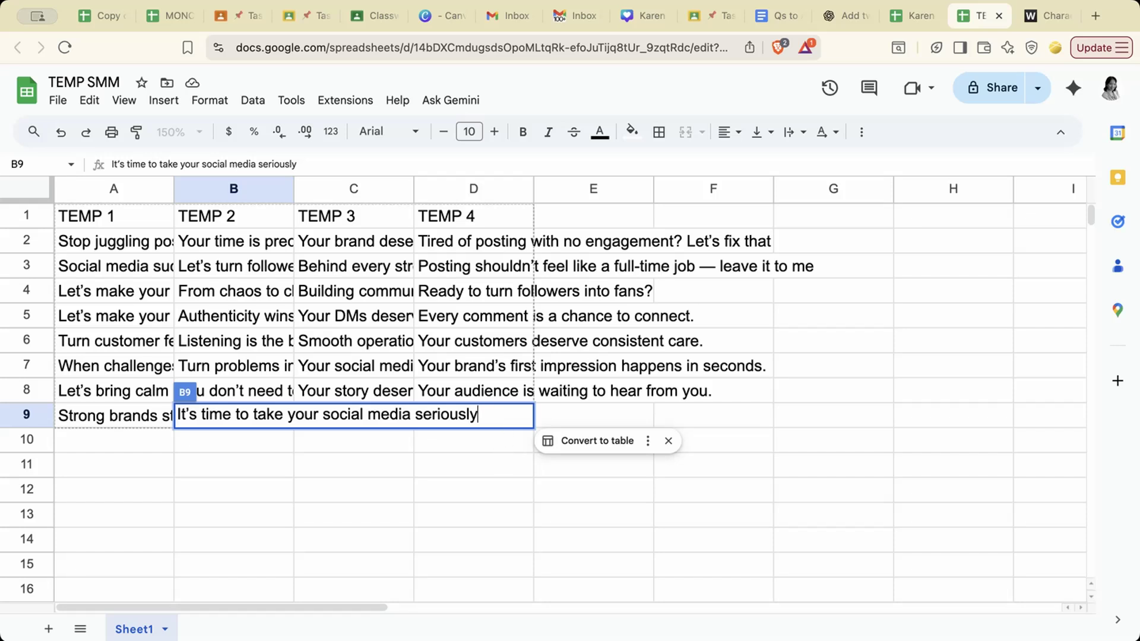
- Finish the TEMP 2 headline in B9 with a period, reading "It's time to take your social media seriously."
{"action": "type", "text": "."}
{"action": "key", "text": "Return"}
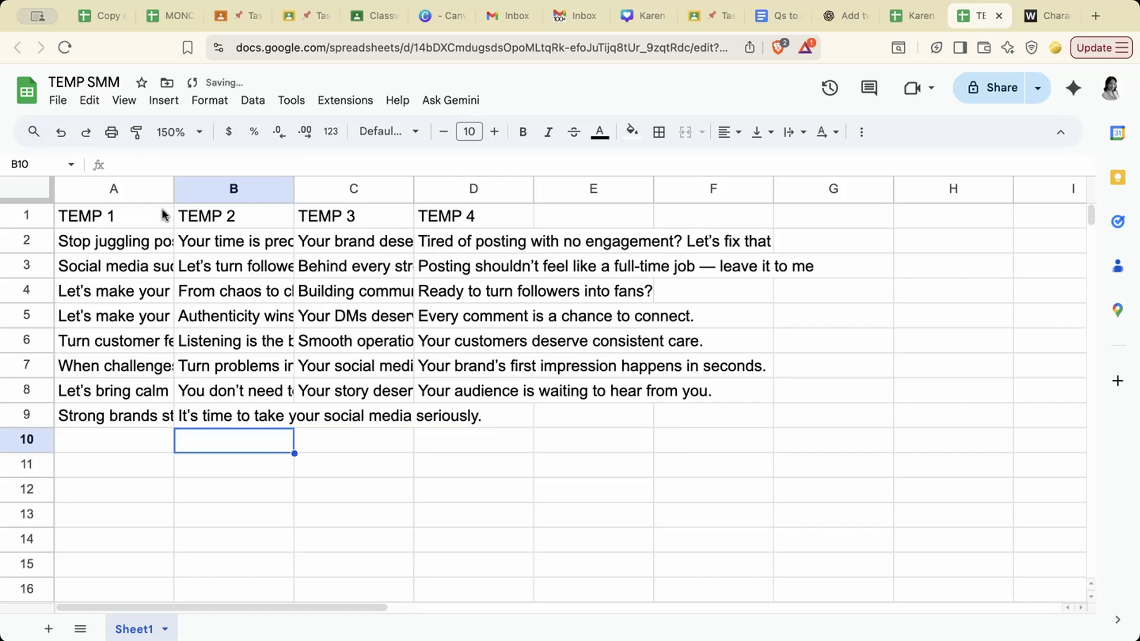
- Review the headlines in A2:D9 and the TEMP 1 to TEMP 4 column headers above them
{"action": "left_click_drag", "start_coordinate": [131, 250], "coordinate": [486, 423]}
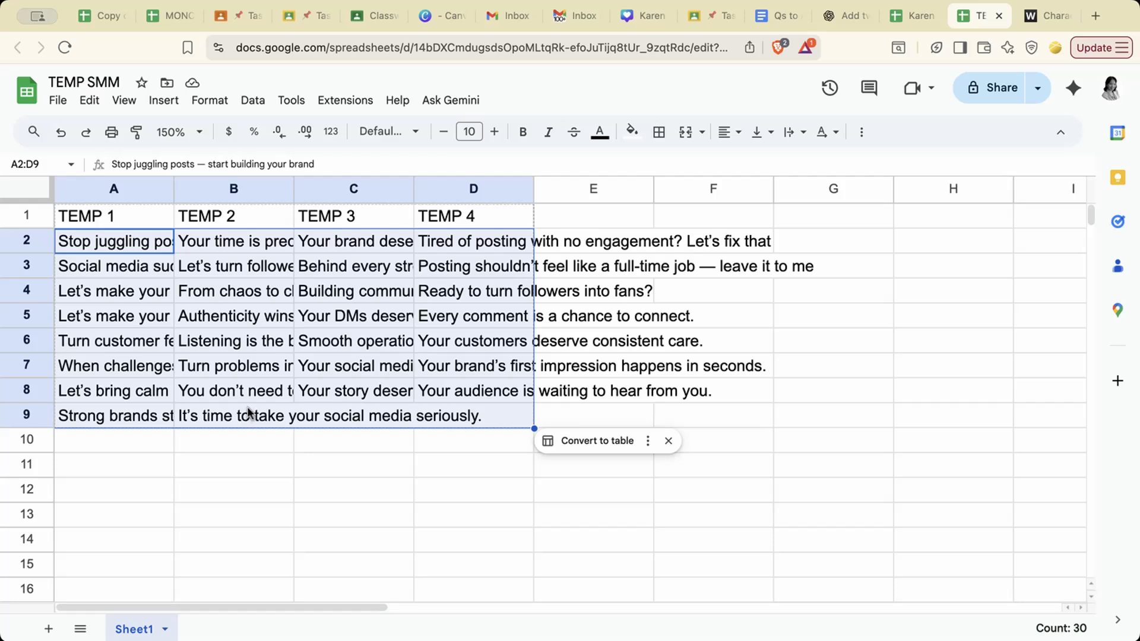
{"action": "left_click", "coordinate": [141, 218]}
{"action": "left_click", "coordinate": [213, 217]}
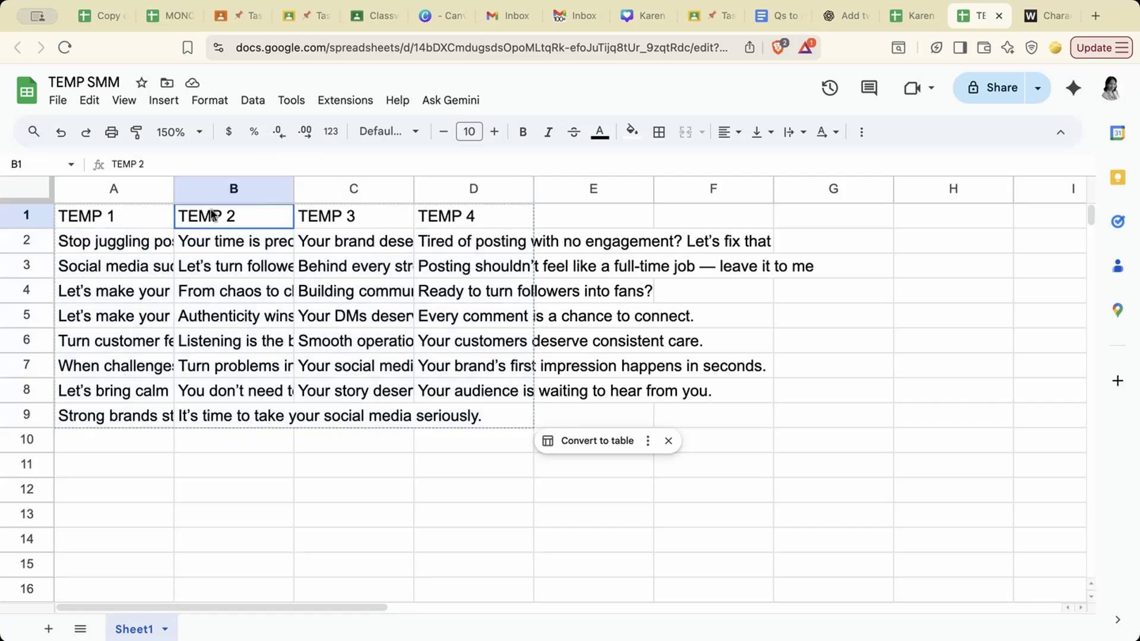
{"action": "left_click", "coordinate": [353, 215]}
{"action": "left_click", "coordinate": [429, 216]}
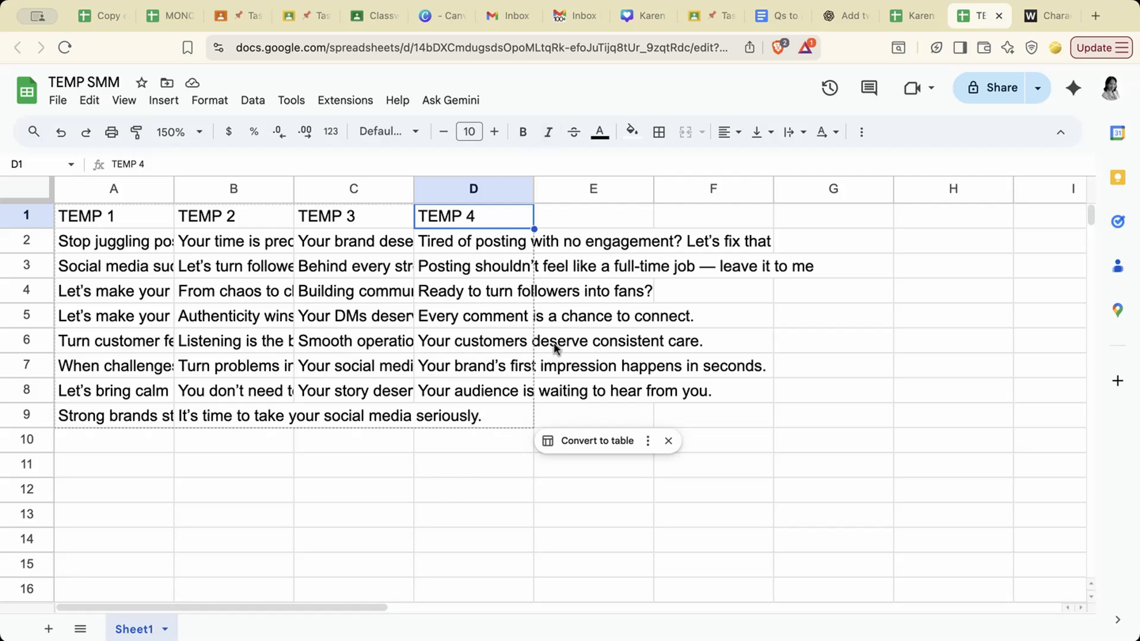
- Switch to the SMM Sample design in Canva and examine its four template pages and their headline placeholders
{"action": "left_click", "coordinate": [644, 16]}
{"action": "scroll", "coordinate": [815, 328], "scroll_direction": "down", "scroll_amount": 2}
{"action": "scroll", "coordinate": [814, 328], "scroll_direction": "up", "scroll_amount": 3}
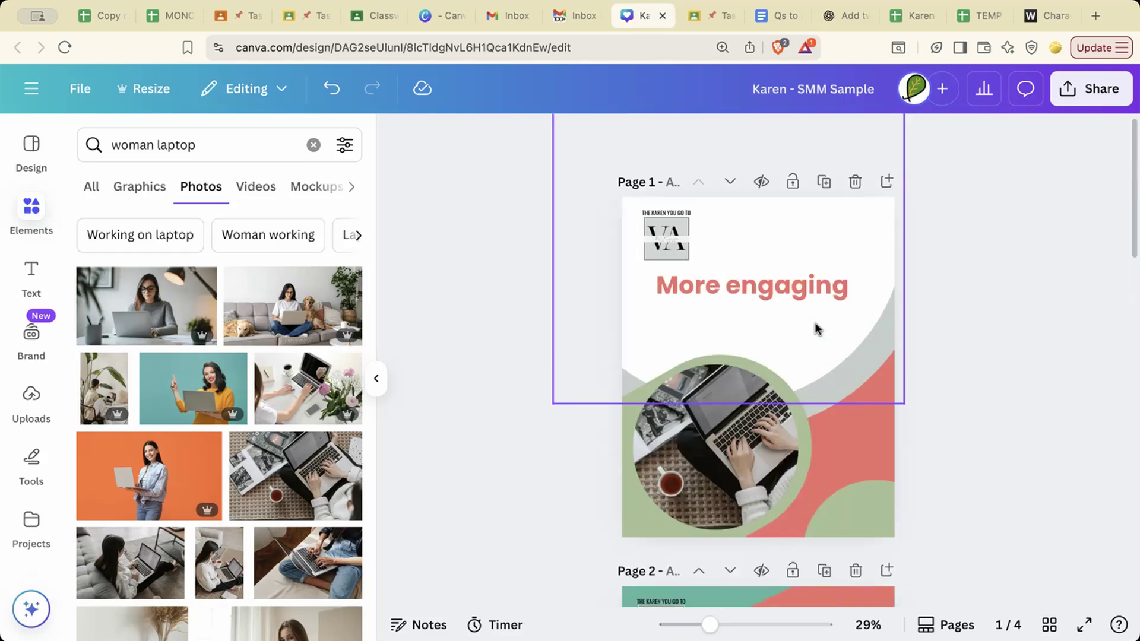
{"action": "scroll", "coordinate": [815, 328], "scroll_direction": "down", "scroll_amount": 15}
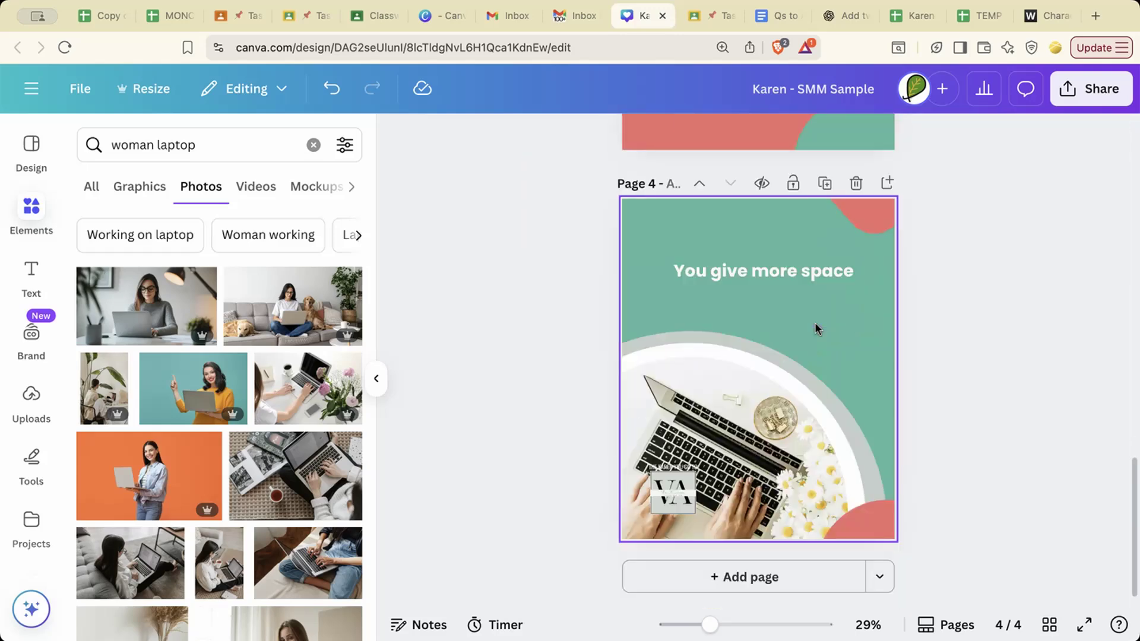
{"action": "scroll", "coordinate": [815, 328], "scroll_direction": "up", "scroll_amount": 15}
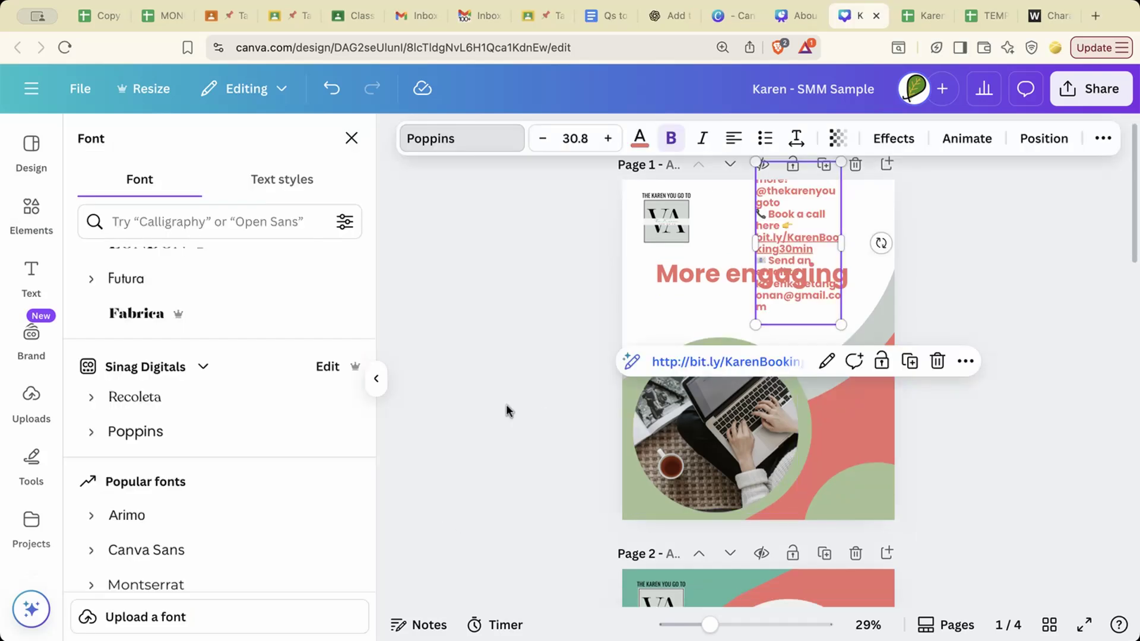
- Search the fonts for "canva" and set the contact details text on page 1 to Canva Sans
{"action": "left_click", "coordinate": [195, 222]}
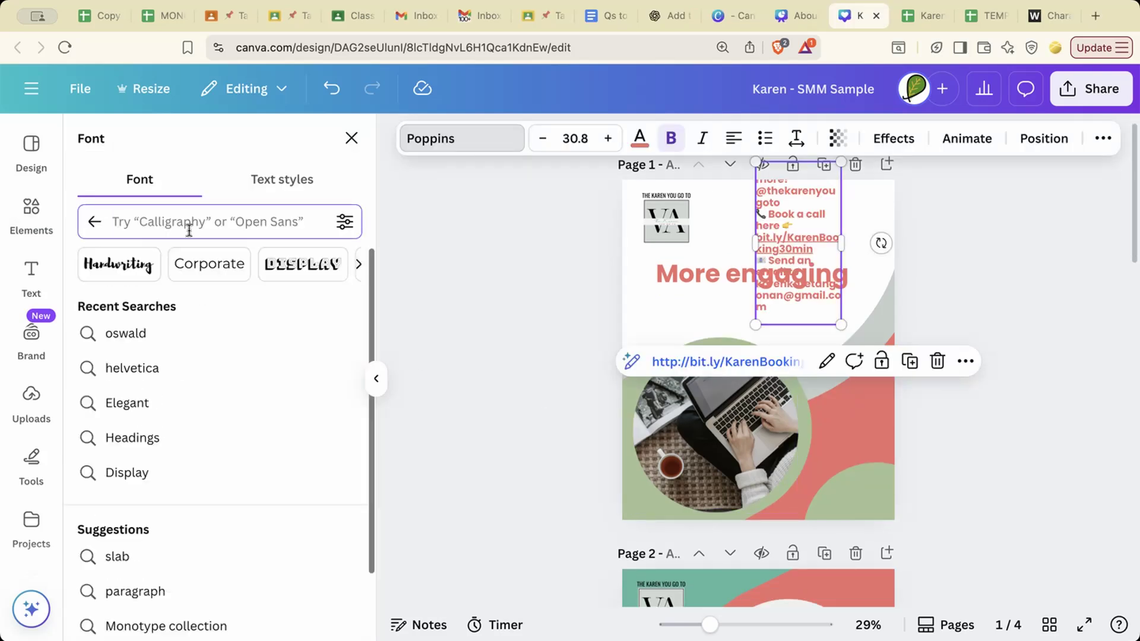
{"action": "type", "text": "dan"}
{"action": "type", "text": "va"}
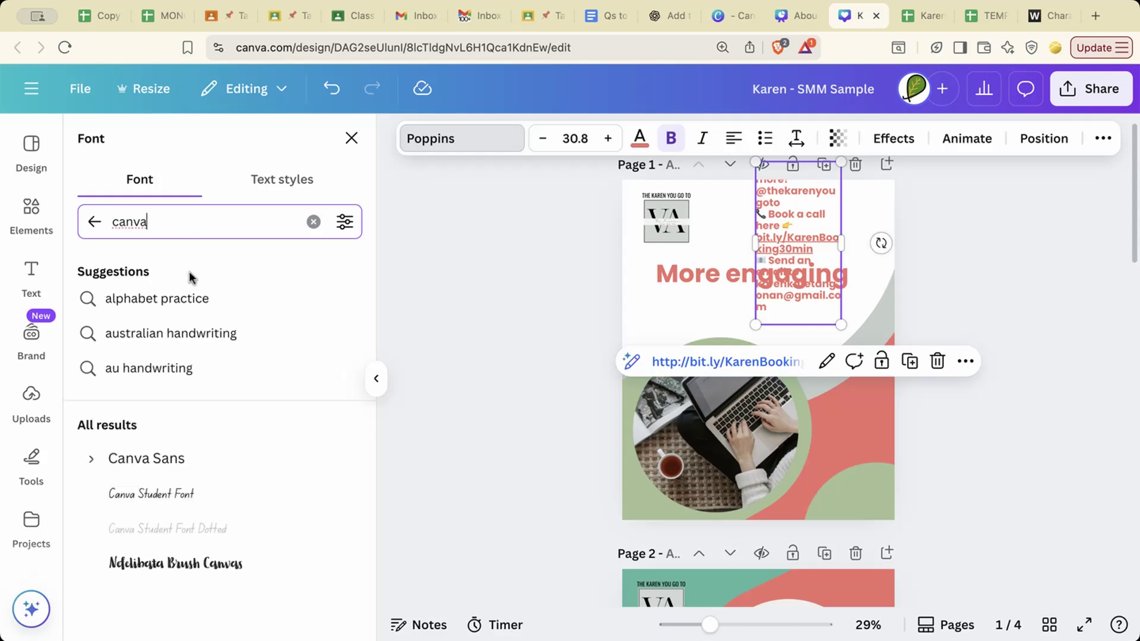
{"action": "left_click", "coordinate": [199, 458]}
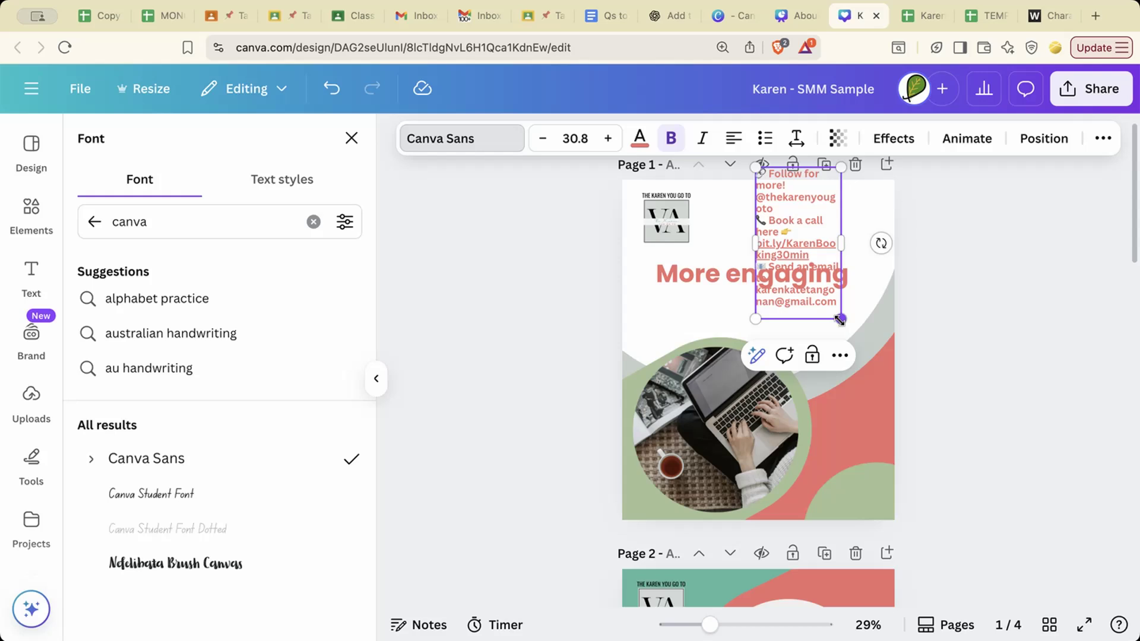
- Resize and widen the page 1 contact text box to three lines beside the VA logo at font size 19.1, deleting its stray line break
{"action": "left_click_drag", "start_coordinate": [840, 320], "coordinate": [807, 216]}
{"action": "left_click_drag", "start_coordinate": [804, 209], "coordinate": [883, 205]}
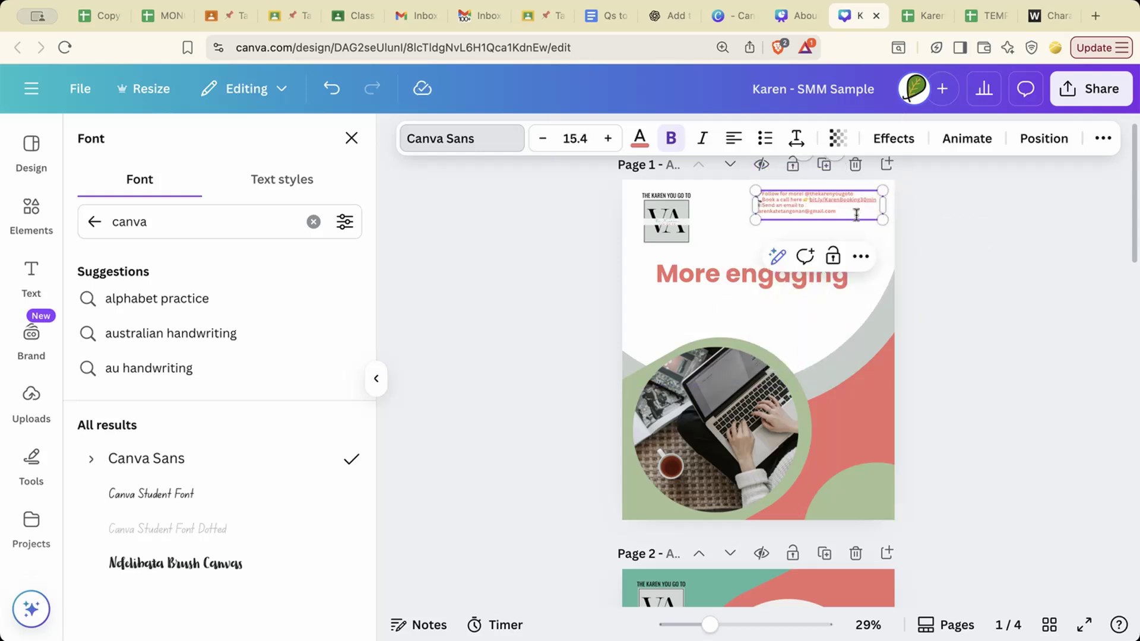
{"action": "key", "text": "BackSpace"}
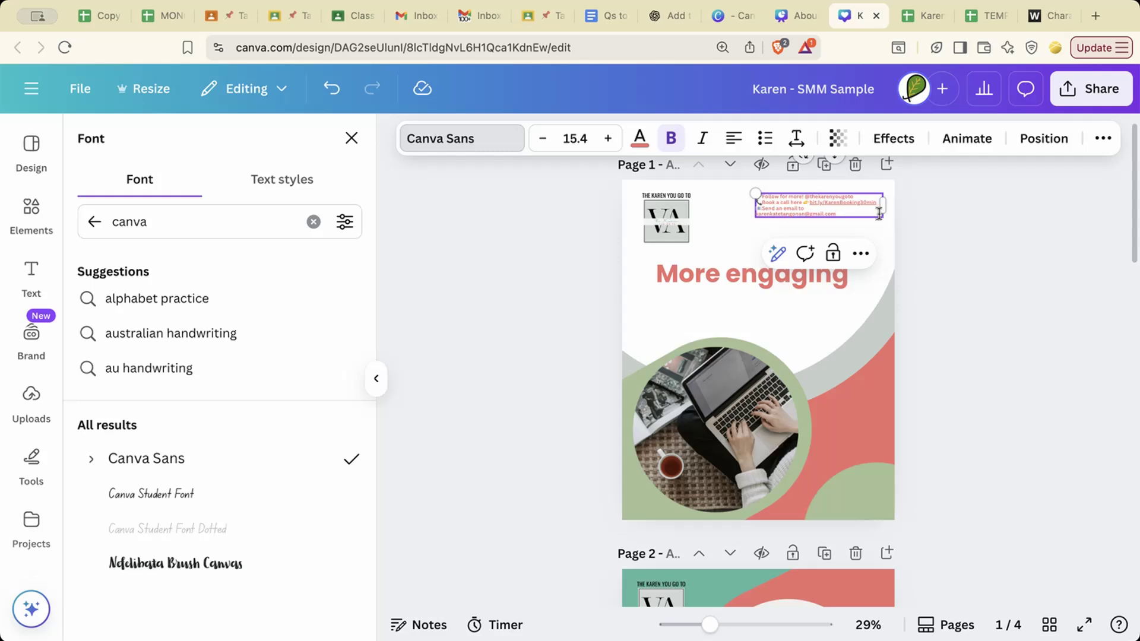
{"action": "left_click_drag", "start_coordinate": [882, 207], "coordinate": [893, 206]}
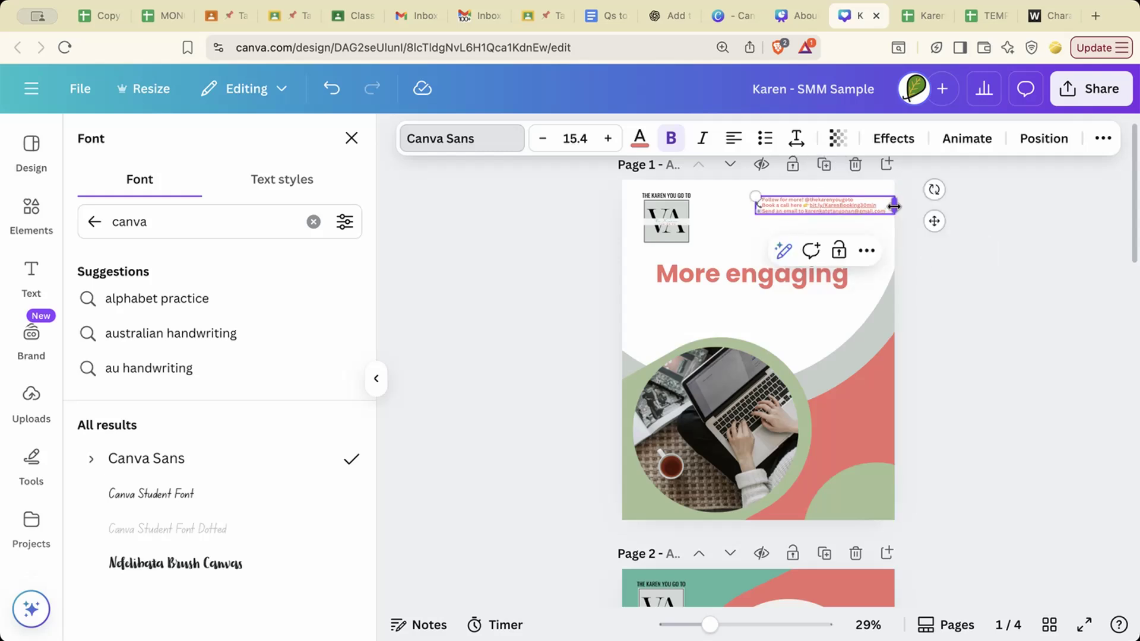
{"action": "left_click_drag", "start_coordinate": [754, 196], "coordinate": [722, 192]}
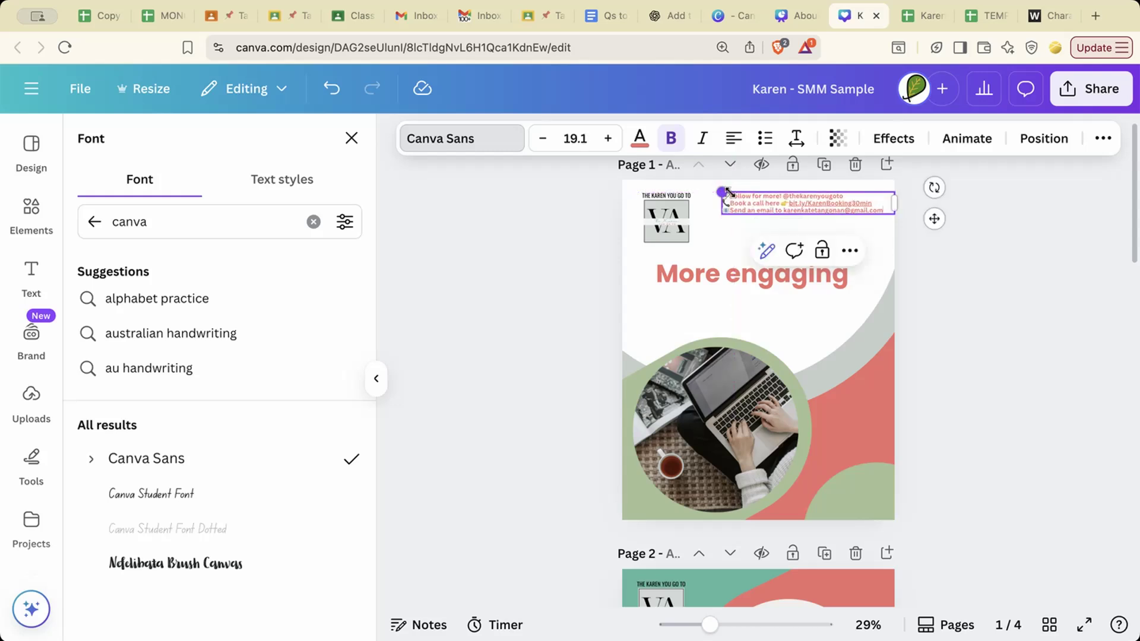
- Move the page 1 contact text box down beside the VA logo and set its font size to 20
{"action": "left_click", "coordinate": [946, 225]}
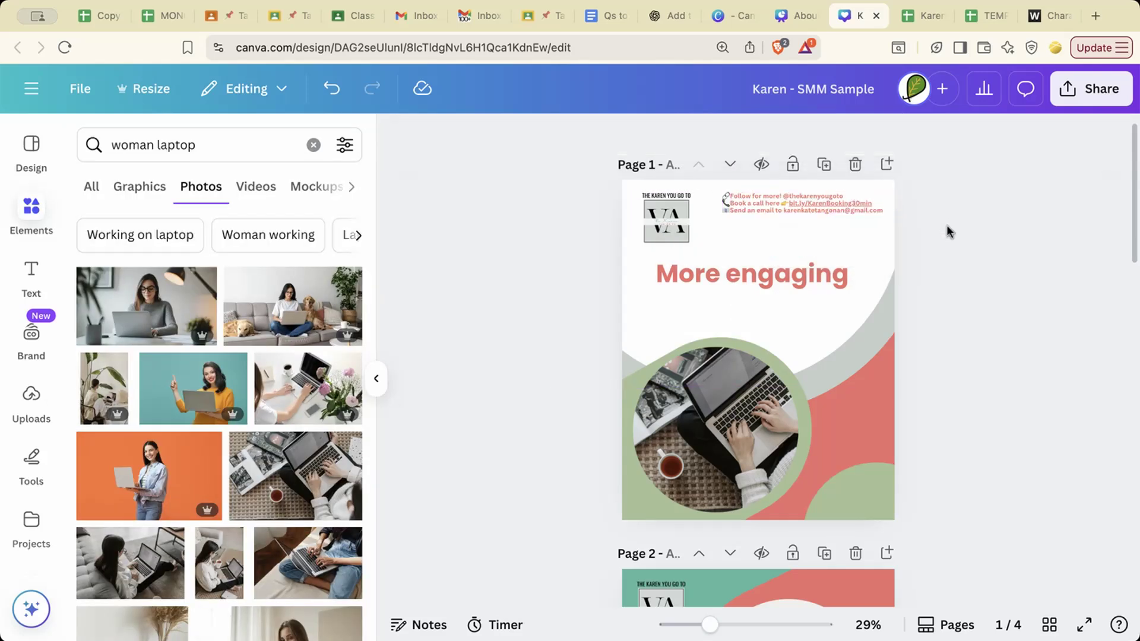
{"action": "left_click_drag", "start_coordinate": [850, 203], "coordinate": [879, 198]}
{"action": "left_click", "coordinate": [950, 199]}
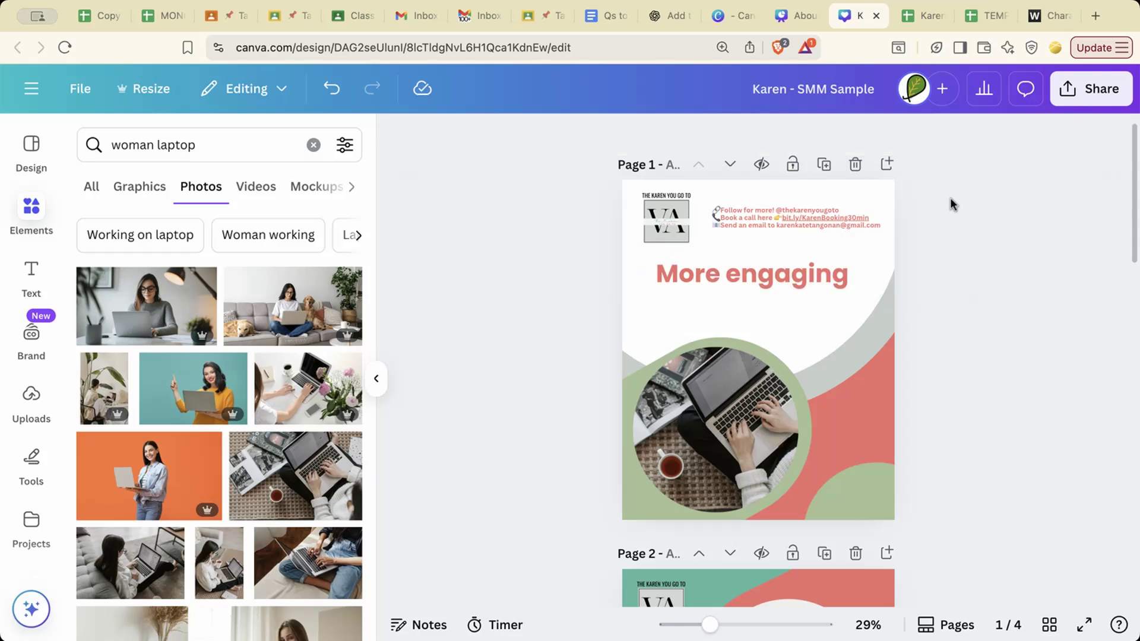
- Insert a space after the leading emojis in the page 1 contact text and remove its bold formatting
{"action": "left_click", "coordinate": [835, 208]}
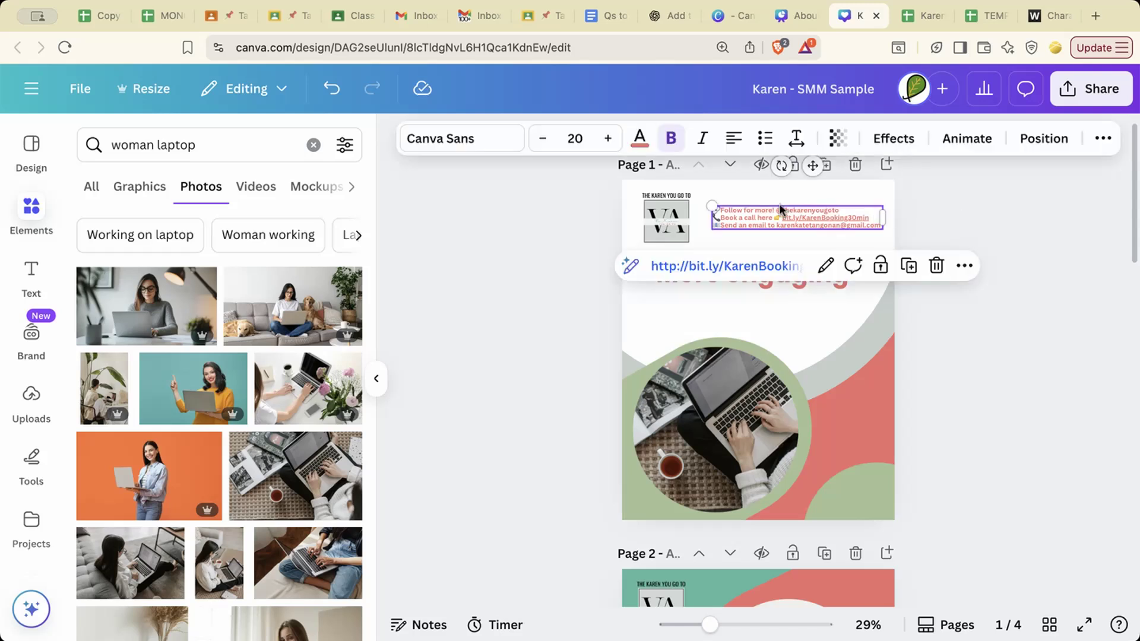
{"action": "left_click", "coordinate": [718, 210]}
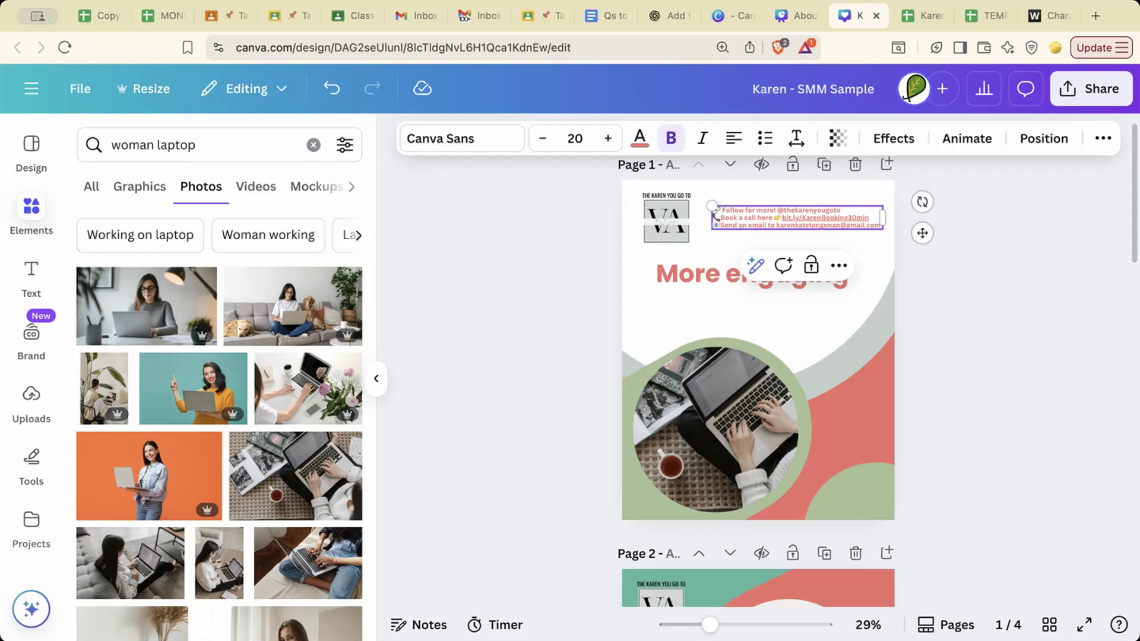
{"action": "left_click", "coordinate": [719, 218]}
{"action": "left_click", "coordinate": [940, 238]}
{"action": "left_click", "coordinate": [777, 216]}
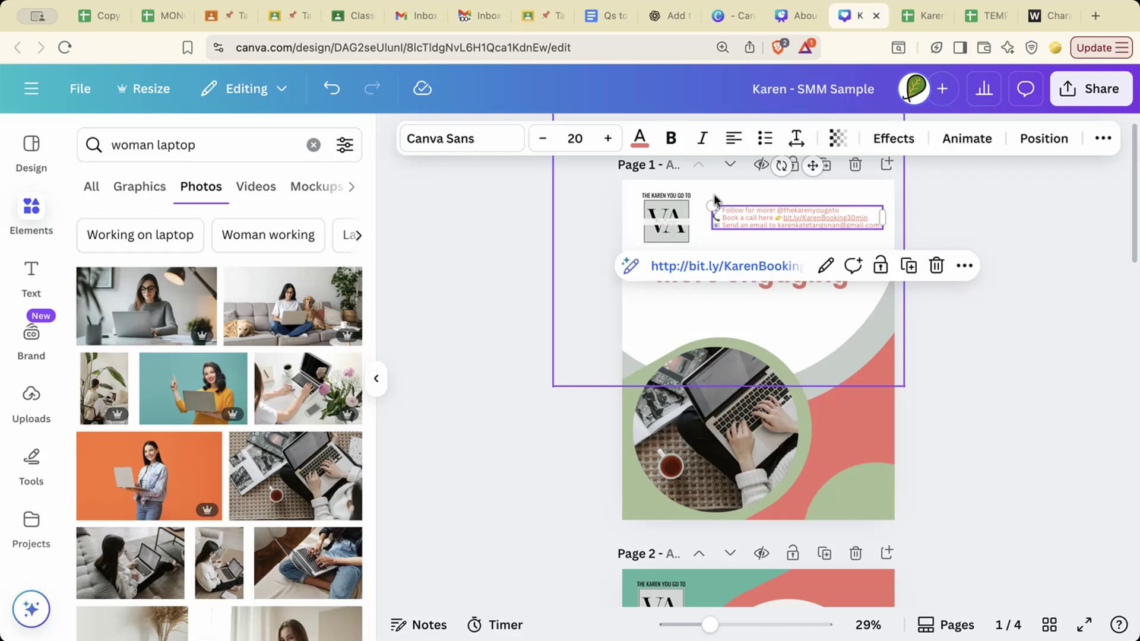
- Enlarge the page 1 contact text to font size 21.4 and color it black
{"action": "left_click_drag", "start_coordinate": [712, 206], "coordinate": [755, 212]}
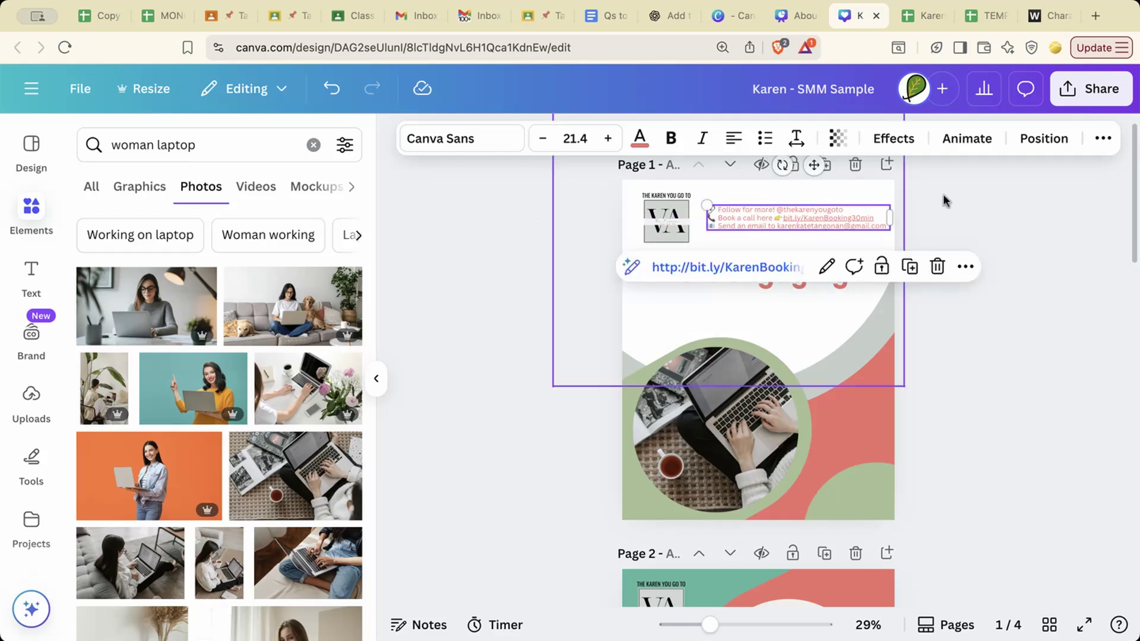
{"action": "left_click", "coordinate": [639, 138]}
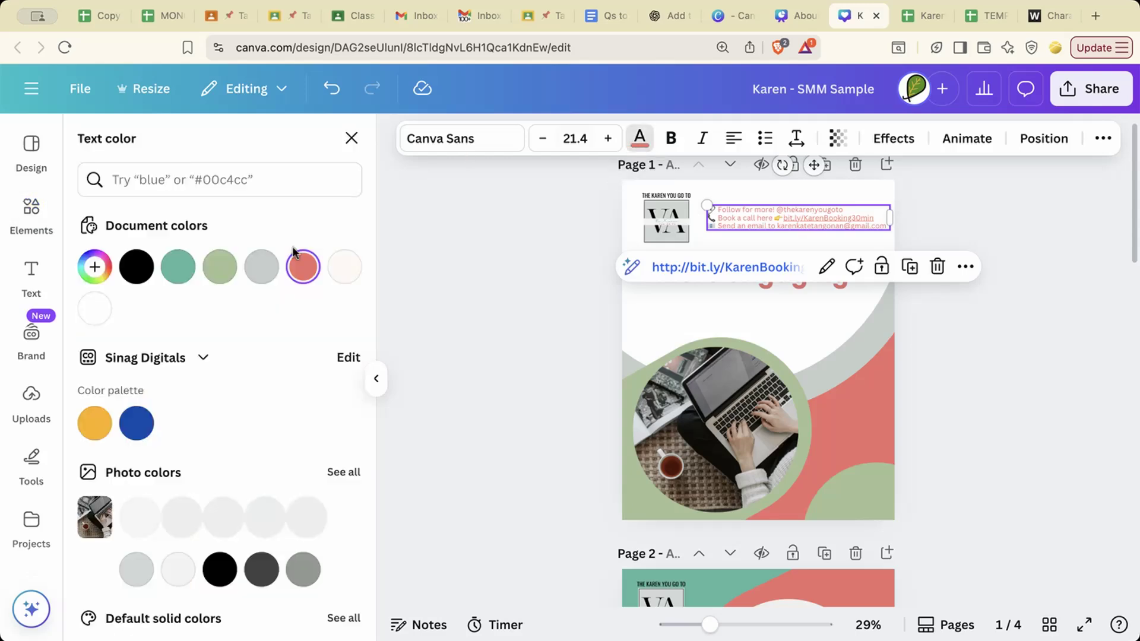
{"action": "left_click", "coordinate": [180, 277]}
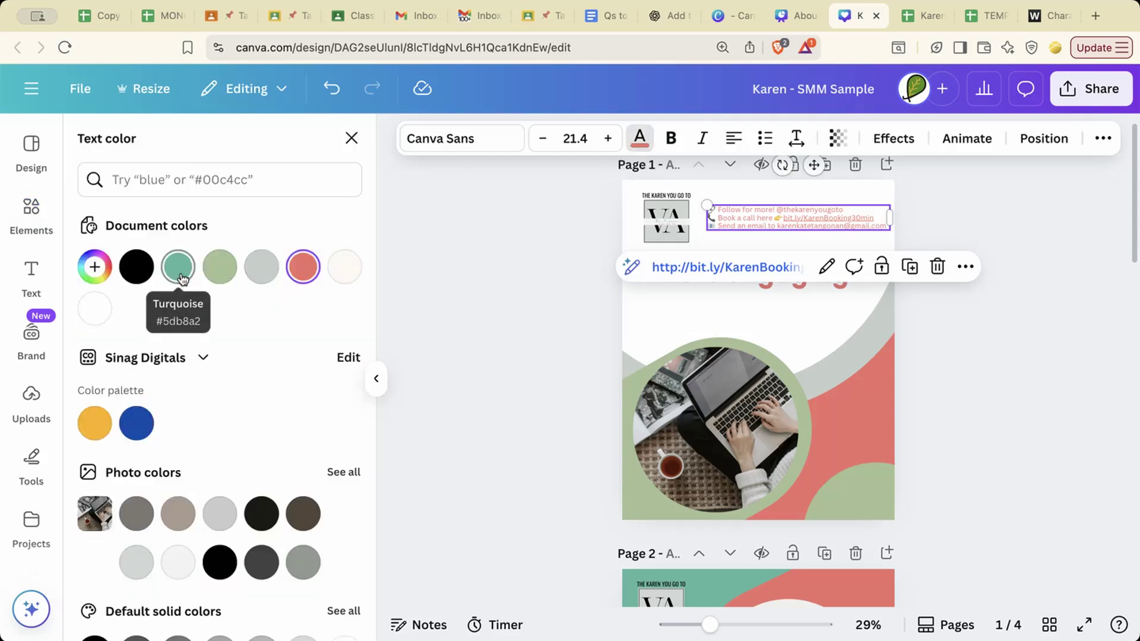
{"action": "left_click", "coordinate": [136, 268]}
{"action": "left_click", "coordinate": [465, 264]}
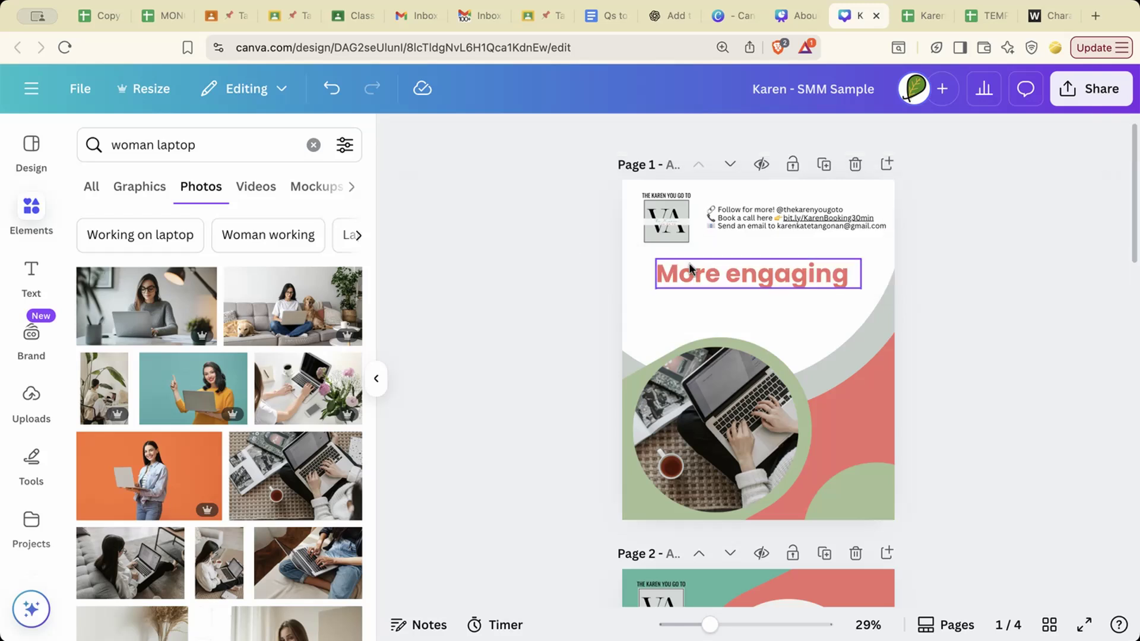
- Shrink the "More engaging" headline on page 1 to font size 65.6 and center it on the page
{"action": "left_click_drag", "start_coordinate": [719, 270], "coordinate": [723, 270]}
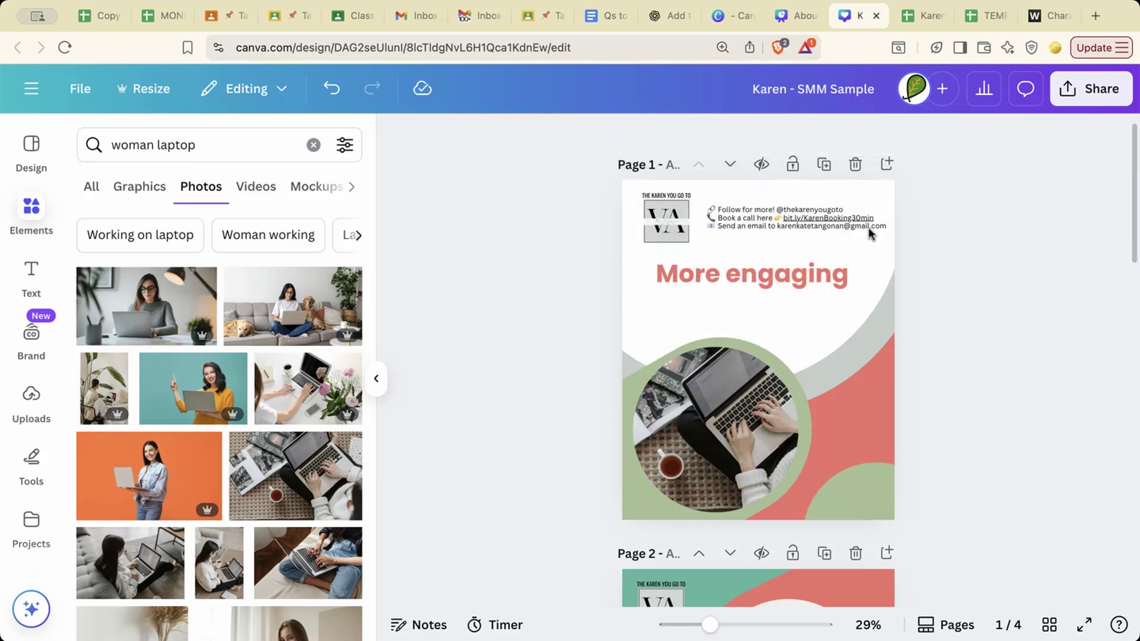
{"action": "left_click", "coordinate": [820, 226]}
{"action": "left_click", "coordinate": [971, 225]}
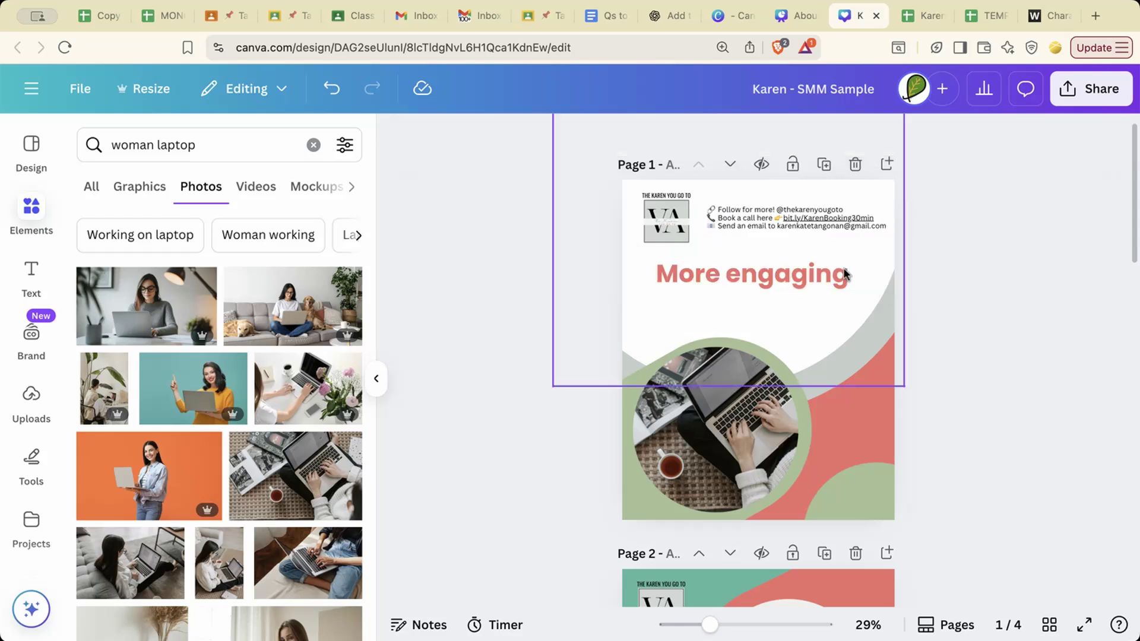
{"action": "left_click", "coordinate": [842, 275]}
{"action": "left_click_drag", "start_coordinate": [860, 288], "coordinate": [810, 273]}
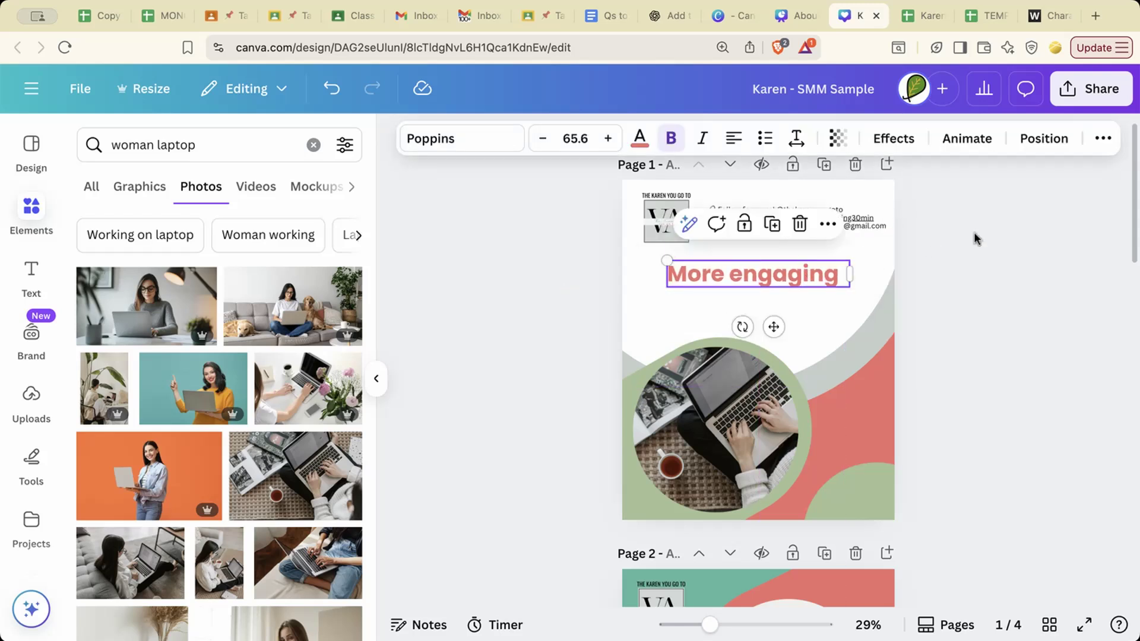
{"action": "left_click", "coordinate": [951, 237]}
- Copy the page 1 contact text onto page 2 and place it below the "Video consumption" headline
{"action": "left_click", "coordinate": [864, 232]}
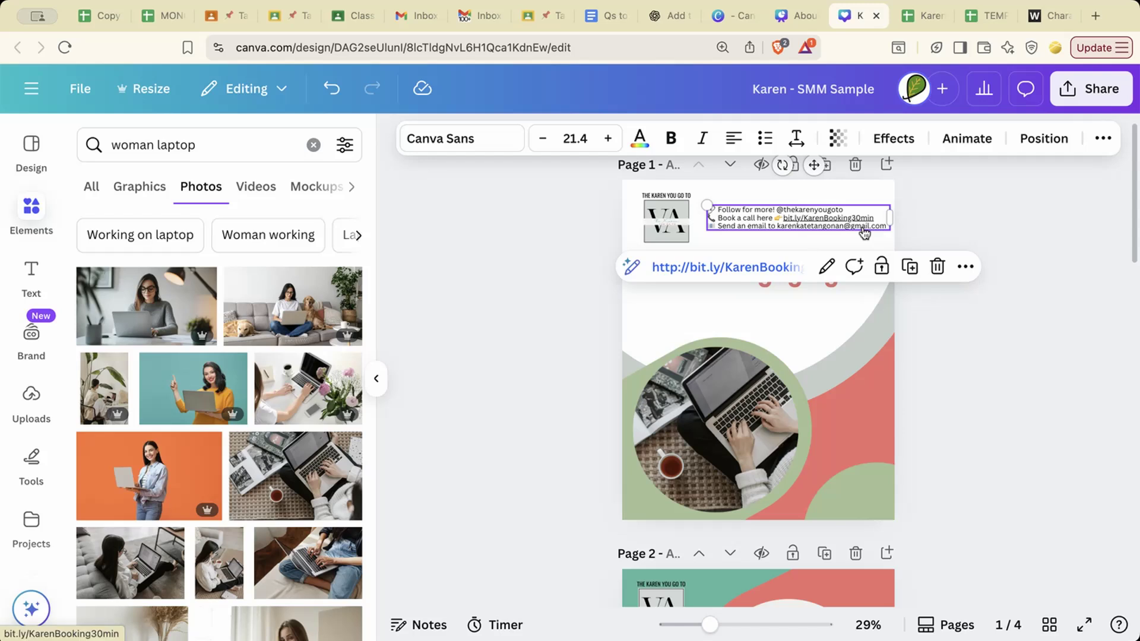
{"action": "scroll", "coordinate": [1027, 351], "scroll_direction": "down", "scroll_amount": 6}
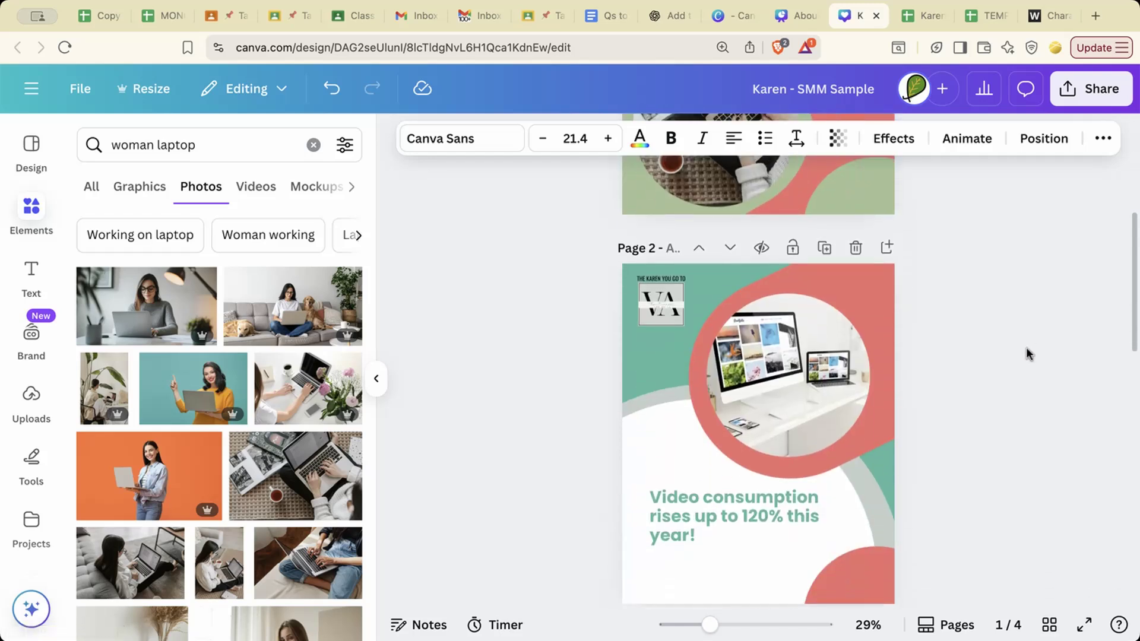
{"action": "left_click", "coordinate": [774, 496]}
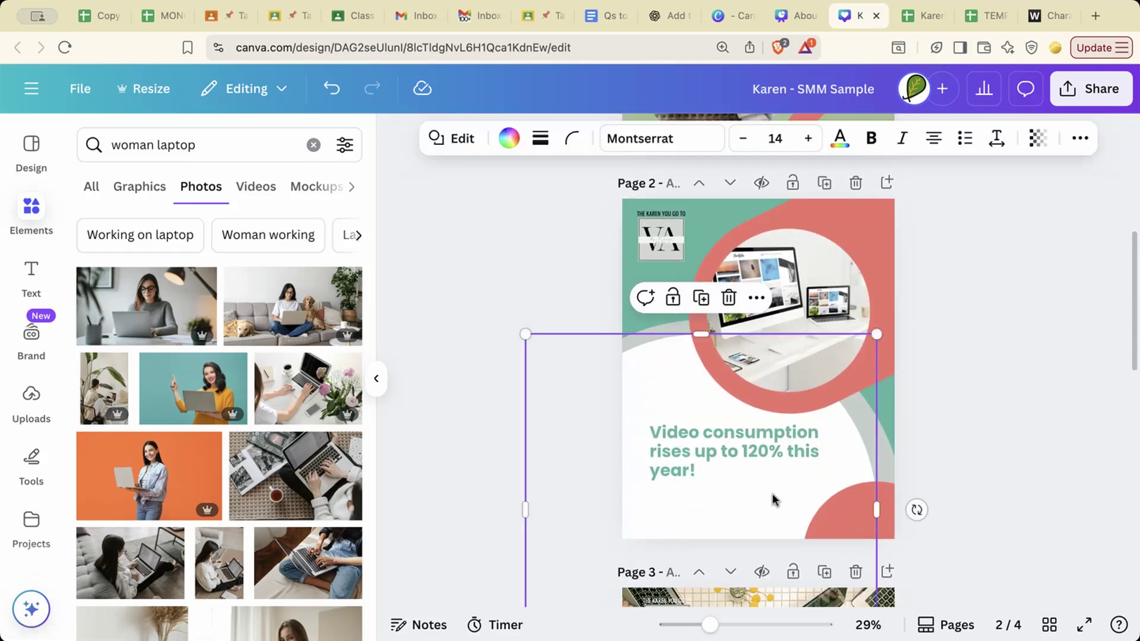
{"action": "left_click", "coordinate": [774, 499]}
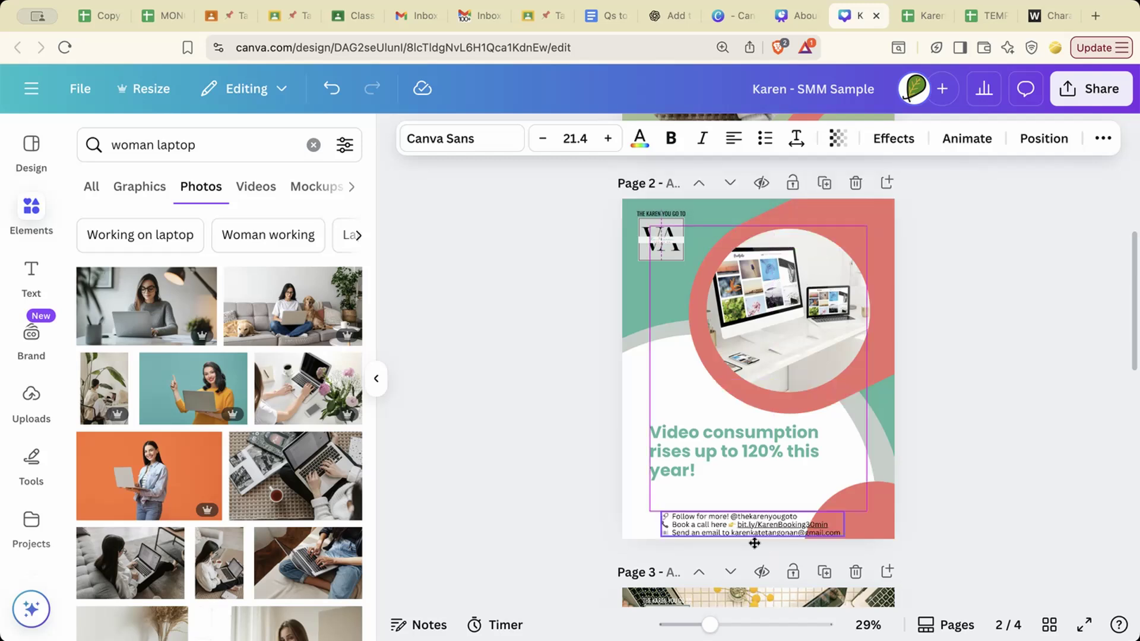
{"action": "left_click_drag", "start_coordinate": [754, 543], "coordinate": [718, 514]}
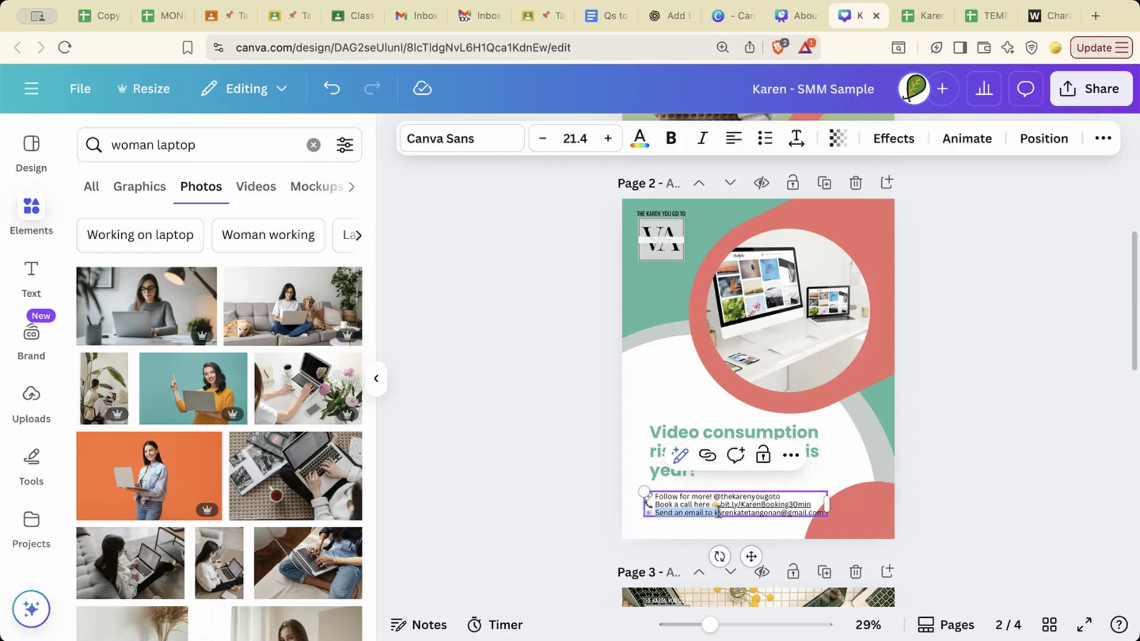
- Delete the lead-ins "Send an email to", "Book a call here 👉" and "Follow for more!" from the page 2 contact text
{"action": "key", "text": "BackSpace"}
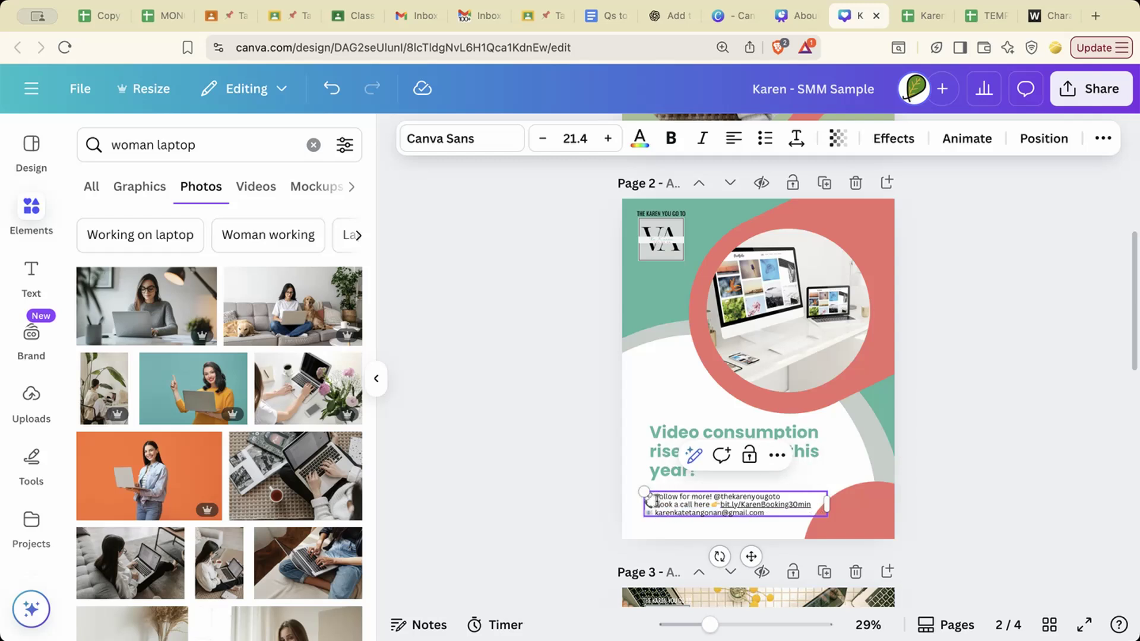
{"action": "left_click_drag", "start_coordinate": [720, 501], "coordinate": [663, 497]}
{"action": "key", "text": "BackSpace"}
{"action": "key", "text": "BackSpace"}
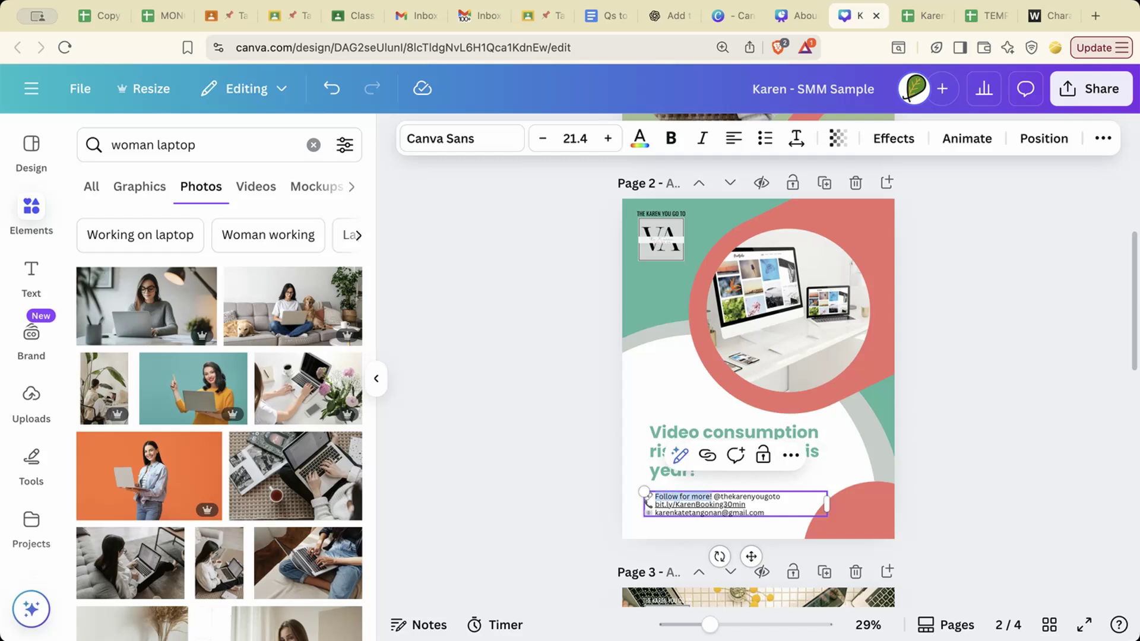
{"action": "key", "text": "BackSpace"}
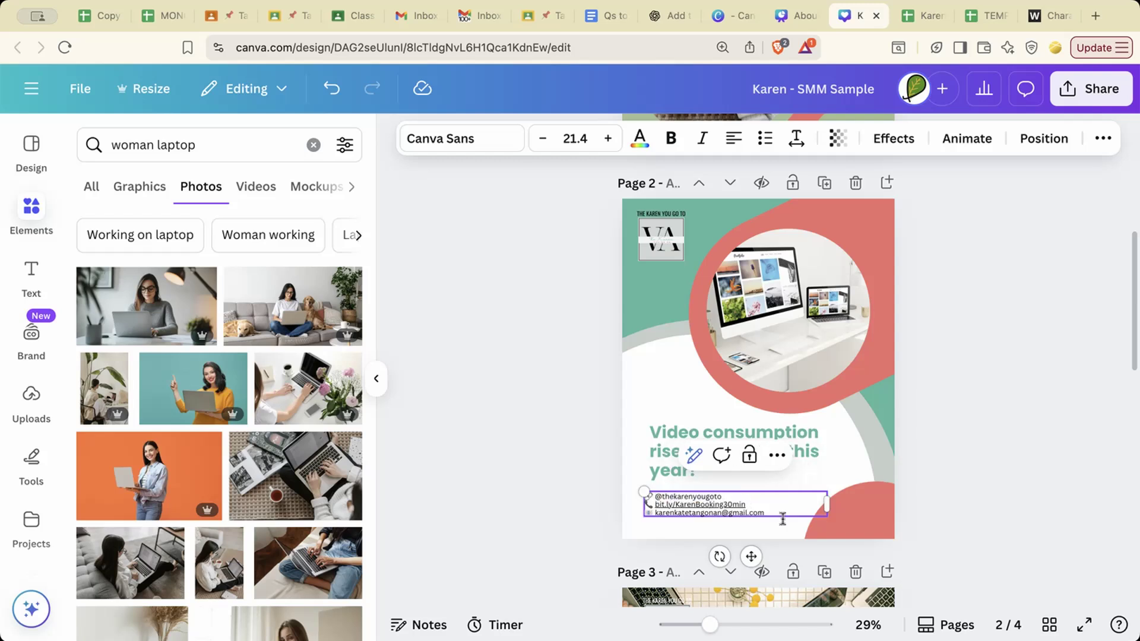
- Narrow the page 2 contact text box to fit its lines and enlarge the text to font size 26.4
{"action": "left_click_drag", "start_coordinate": [826, 503], "coordinate": [797, 526]}
{"action": "left_click", "coordinate": [556, 503]}
{"action": "scroll", "coordinate": [714, 437], "scroll_direction": "down", "scroll_amount": 3}
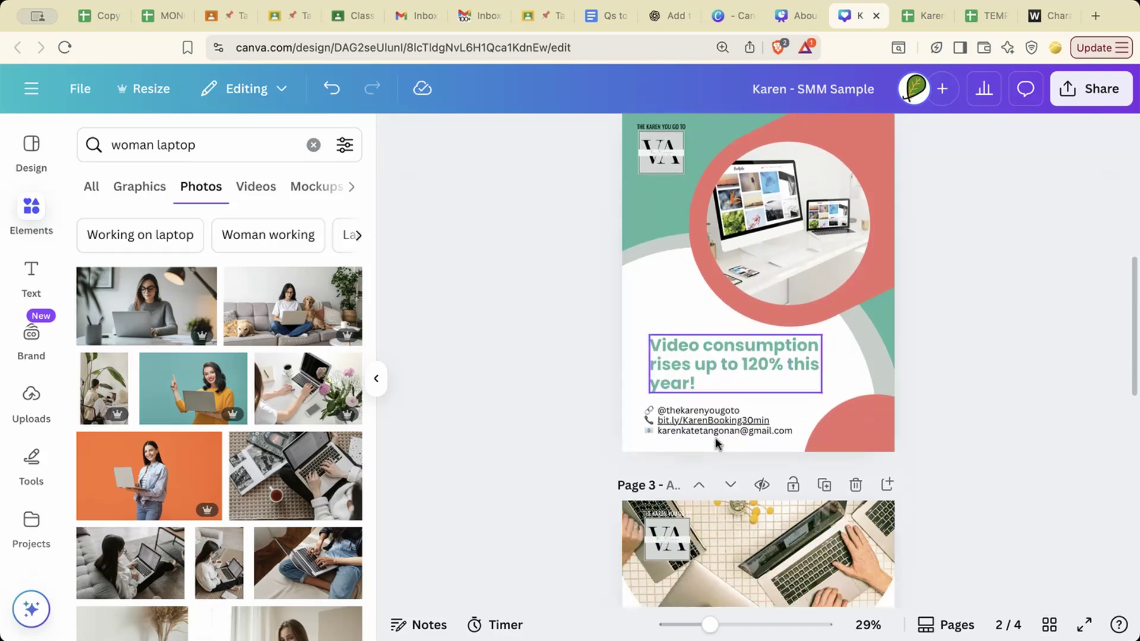
{"action": "left_click", "coordinate": [714, 436]}
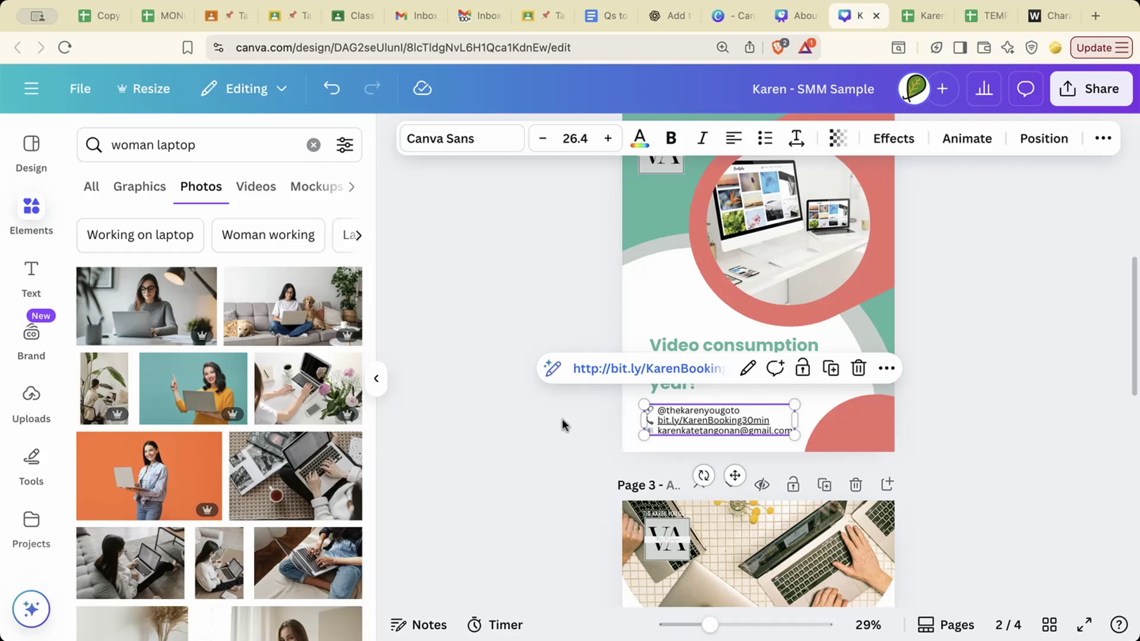
{"action": "left_click", "coordinate": [561, 419]}
{"action": "left_click", "coordinate": [648, 422]}
{"action": "scroll", "coordinate": [872, 418], "scroll_direction": "down", "scroll_amount": 5}
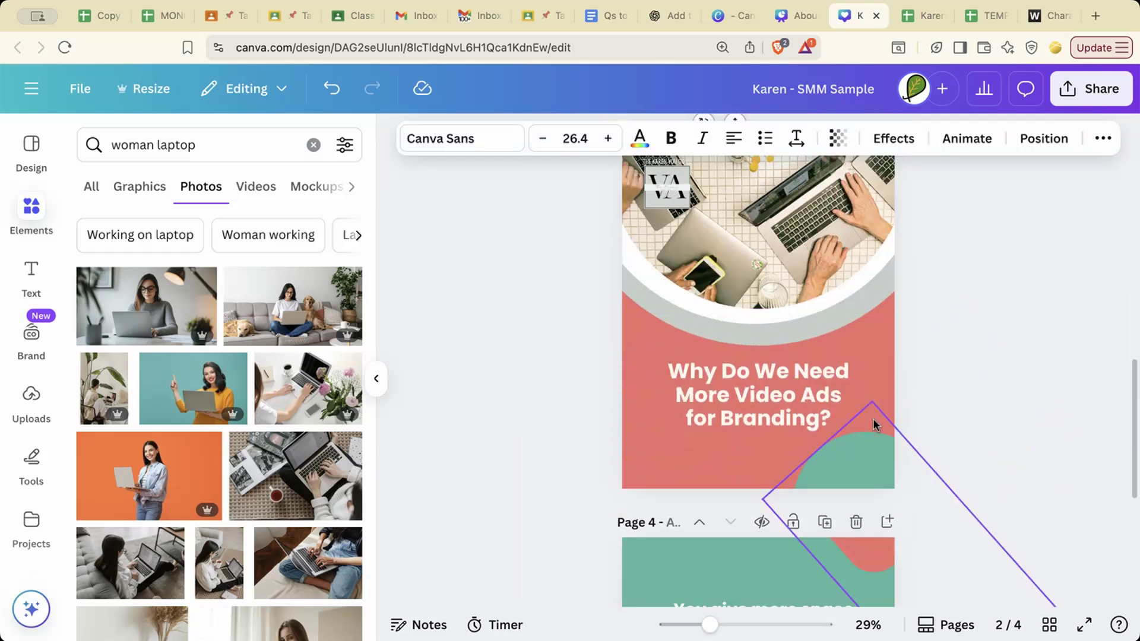
{"action": "scroll", "coordinate": [819, 392], "scroll_direction": "up", "scroll_amount": 1}
{"action": "scroll", "coordinate": [818, 392], "scroll_direction": "down", "scroll_amount": 1}
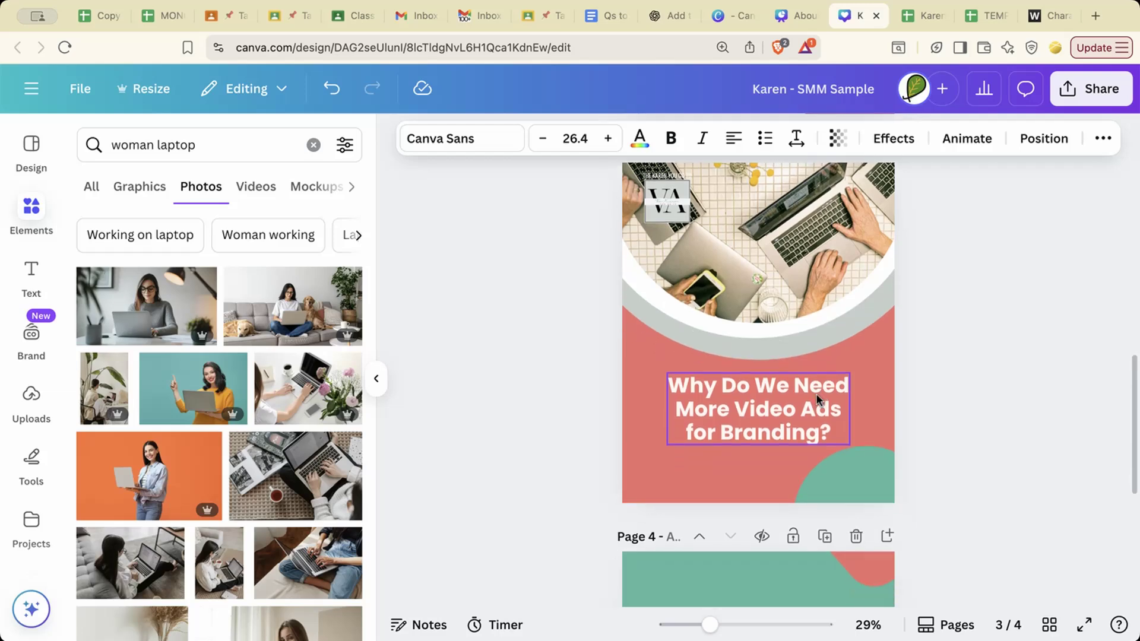
{"action": "left_click", "coordinate": [738, 455]}
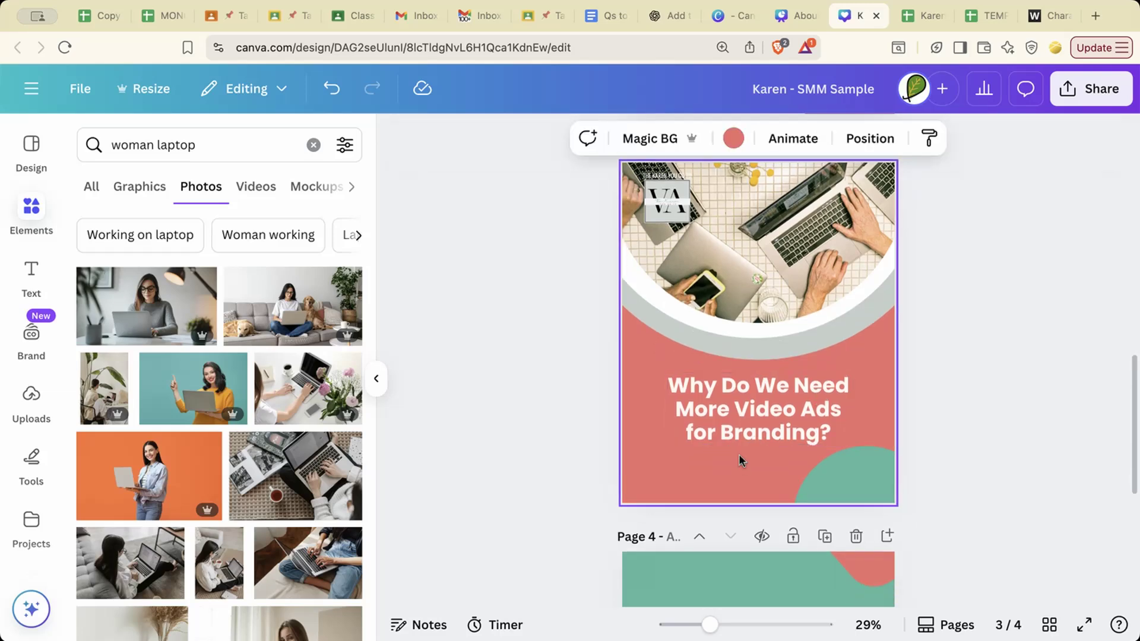
{"action": "scroll", "coordinate": [738, 453], "scroll_direction": "up", "scroll_amount": 3}
{"action": "scroll", "coordinate": [738, 453], "scroll_direction": "up", "scroll_amount": 3}
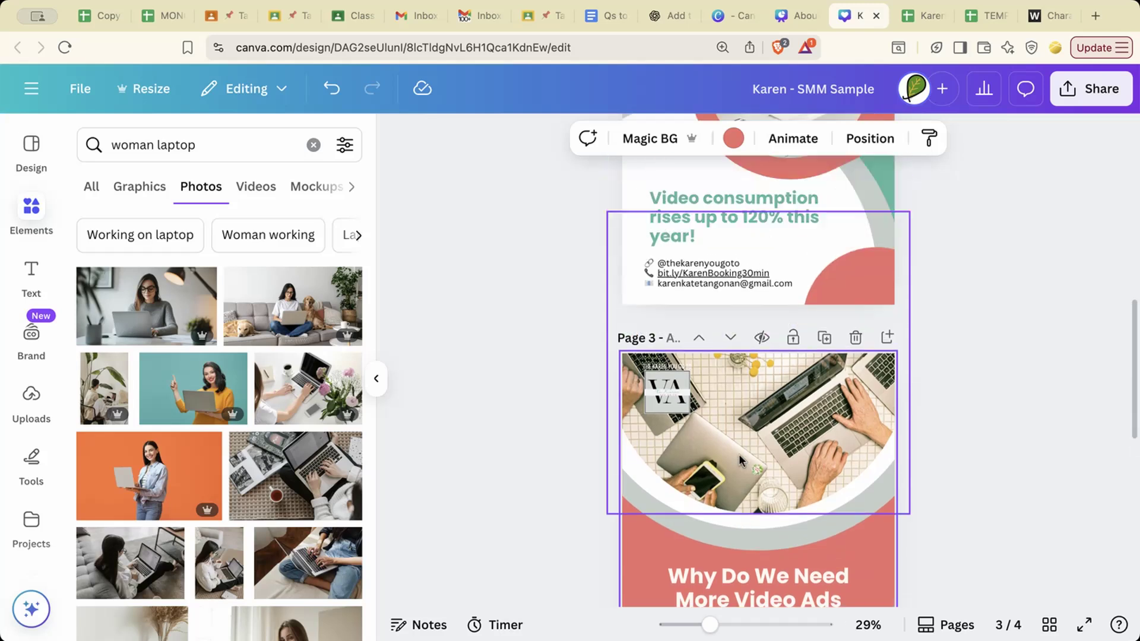
{"action": "left_click", "coordinate": [731, 322]}
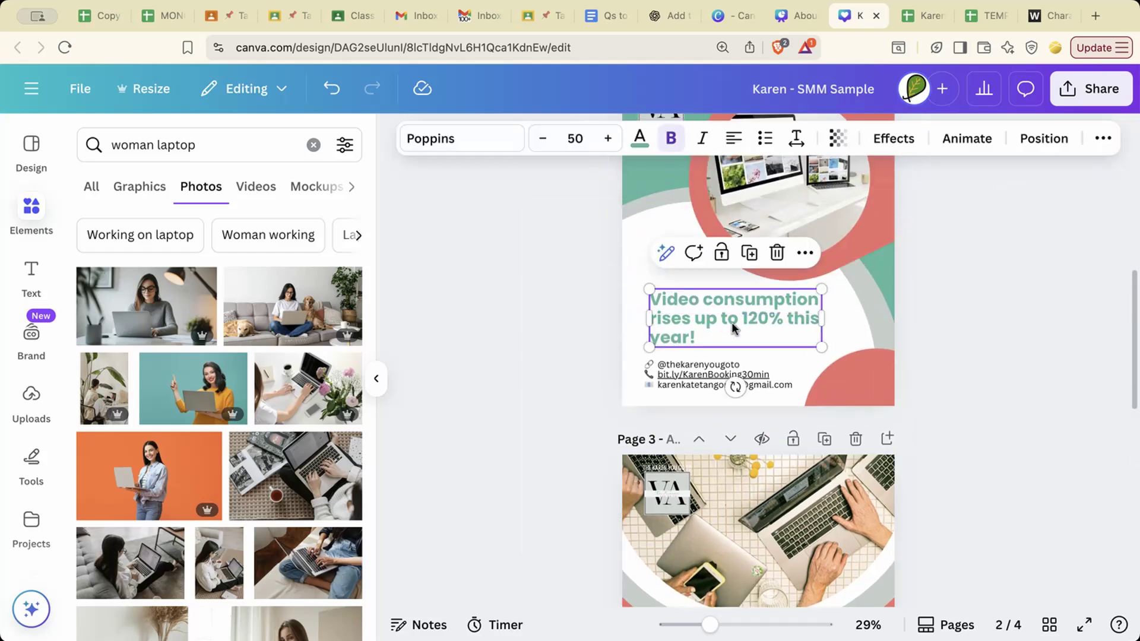
{"action": "left_click", "coordinate": [1005, 349]}
{"action": "scroll", "coordinate": [1004, 349], "scroll_direction": "up", "scroll_amount": 3}
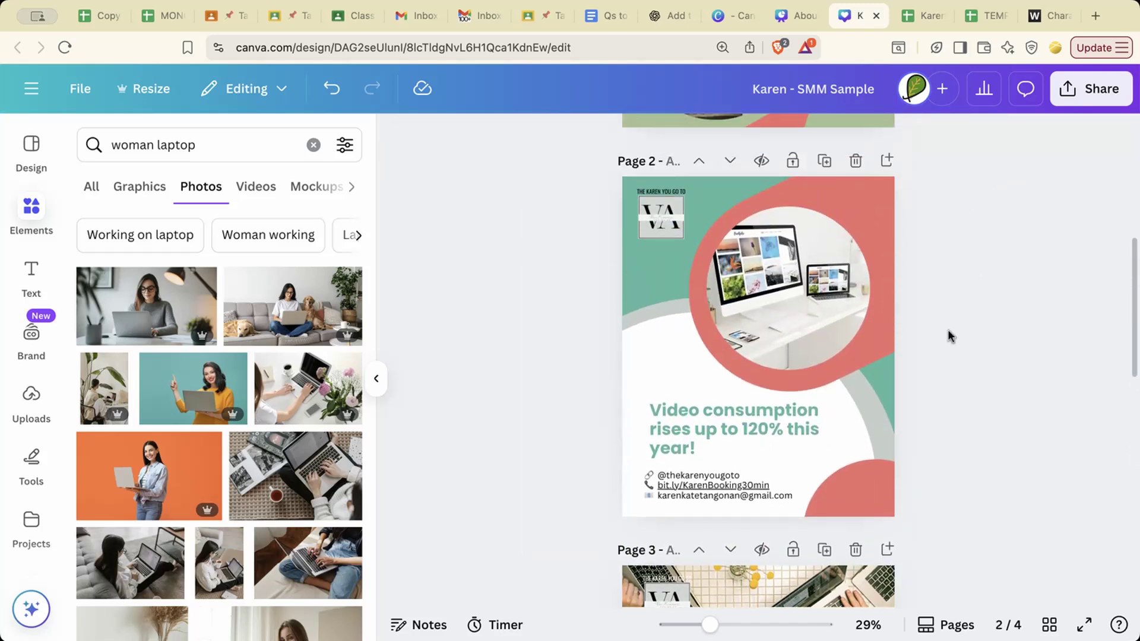
- Move the circular photo on page 2 together with its coral ring up and slightly to the right
{"action": "left_click", "coordinate": [857, 289]}
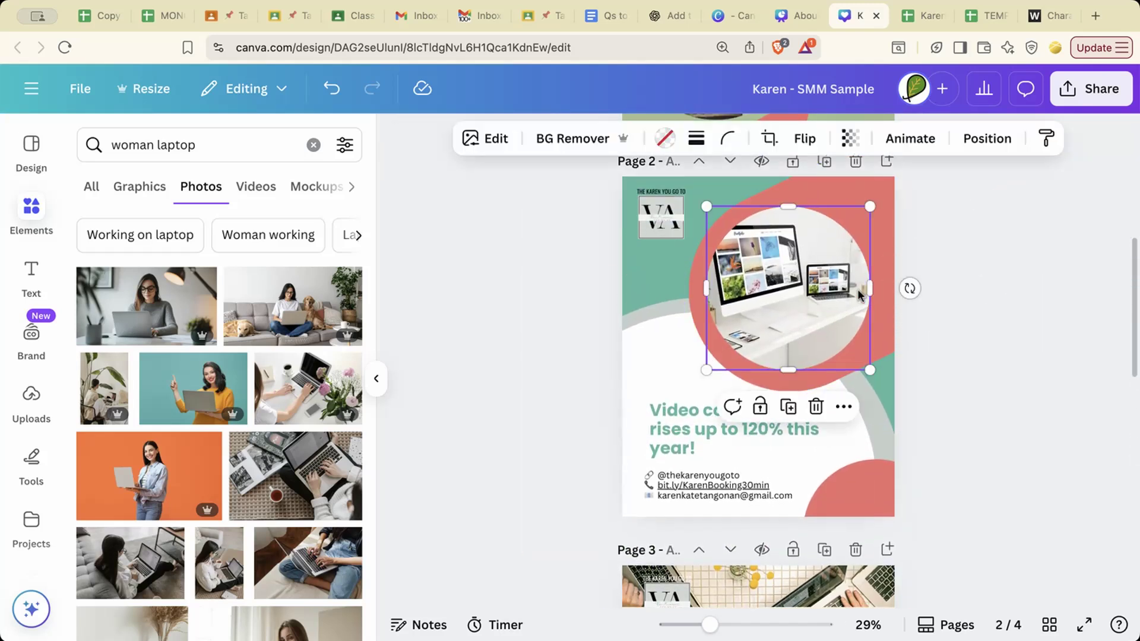
{"action": "left_click", "coordinate": [892, 295], "text": "shift"}
{"action": "left_click_drag", "start_coordinate": [855, 309], "coordinate": [868, 298]}
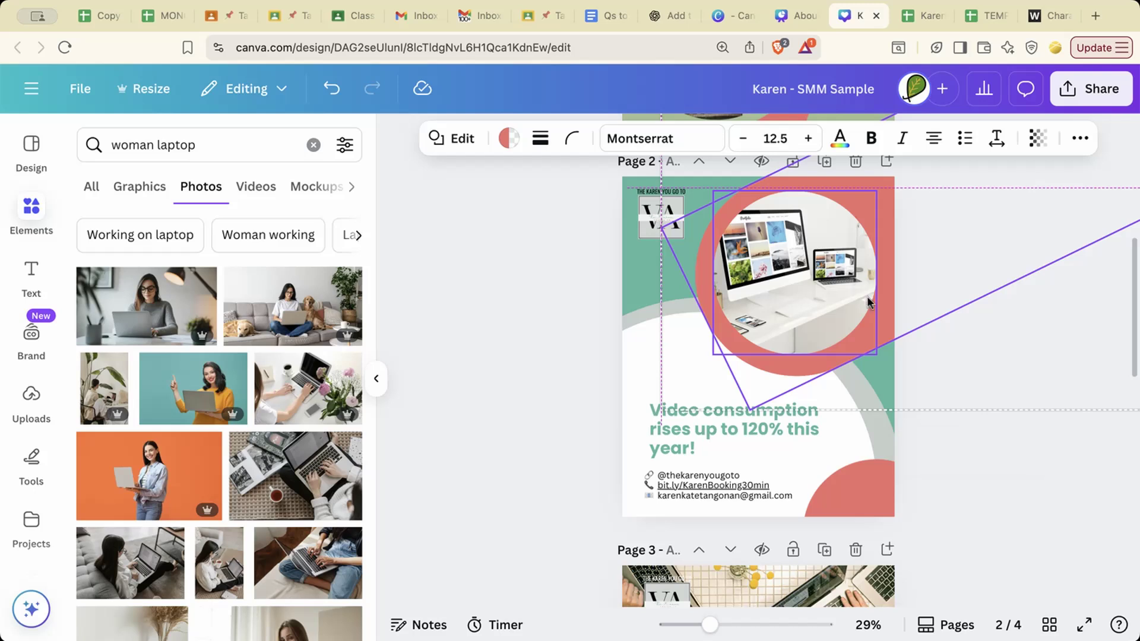
{"action": "left_click_drag", "start_coordinate": [867, 301], "coordinate": [867, 301]}
{"action": "left_click", "coordinate": [580, 303]}
- Raise the "Video consumption" headline on page 2 to leave more space above the contact text
{"action": "left_click", "coordinate": [709, 430]}
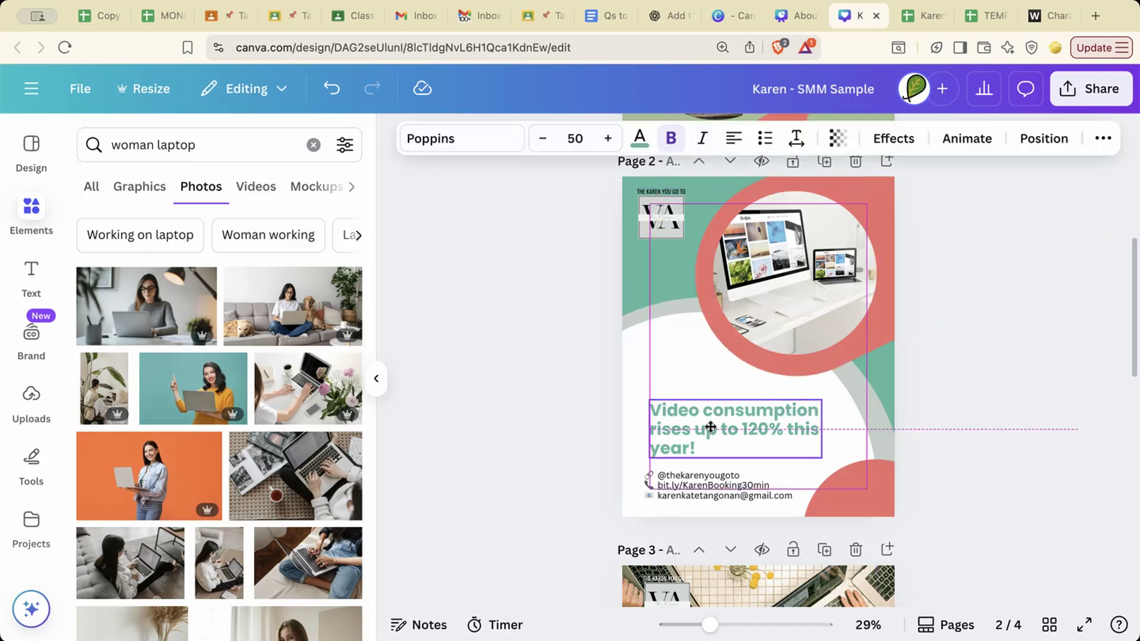
{"action": "left_click_drag", "start_coordinate": [711, 427], "coordinate": [708, 420]}
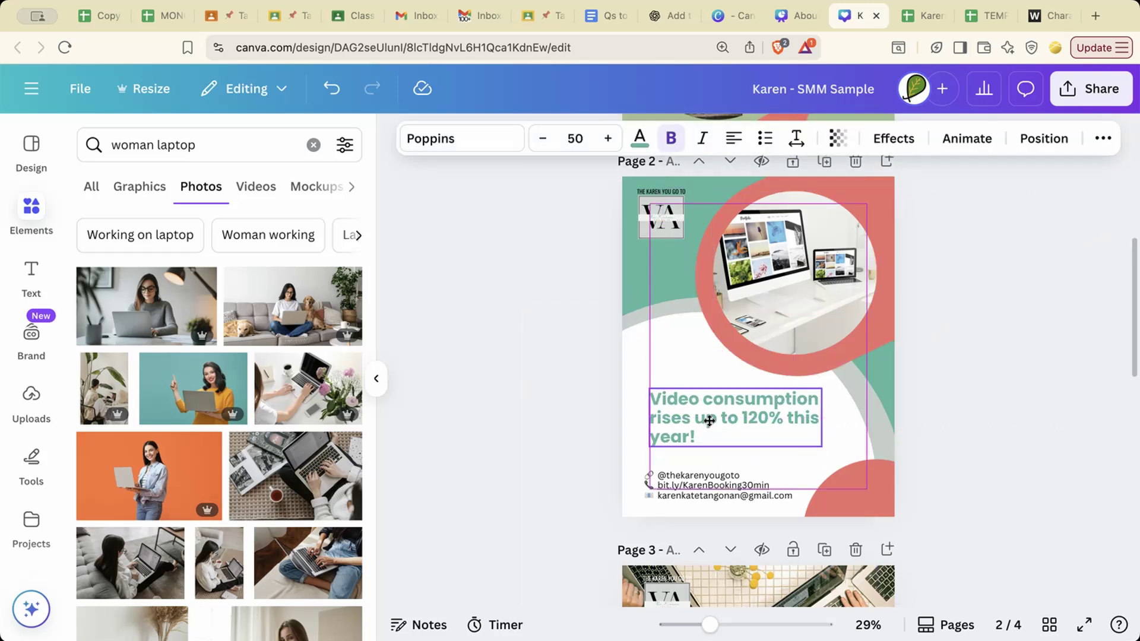
{"action": "left_click", "coordinate": [555, 427]}
- Copy the page 2 contact text onto page 3 below the headline and reduce its font size to 25.7
{"action": "left_click", "coordinate": [649, 481]}
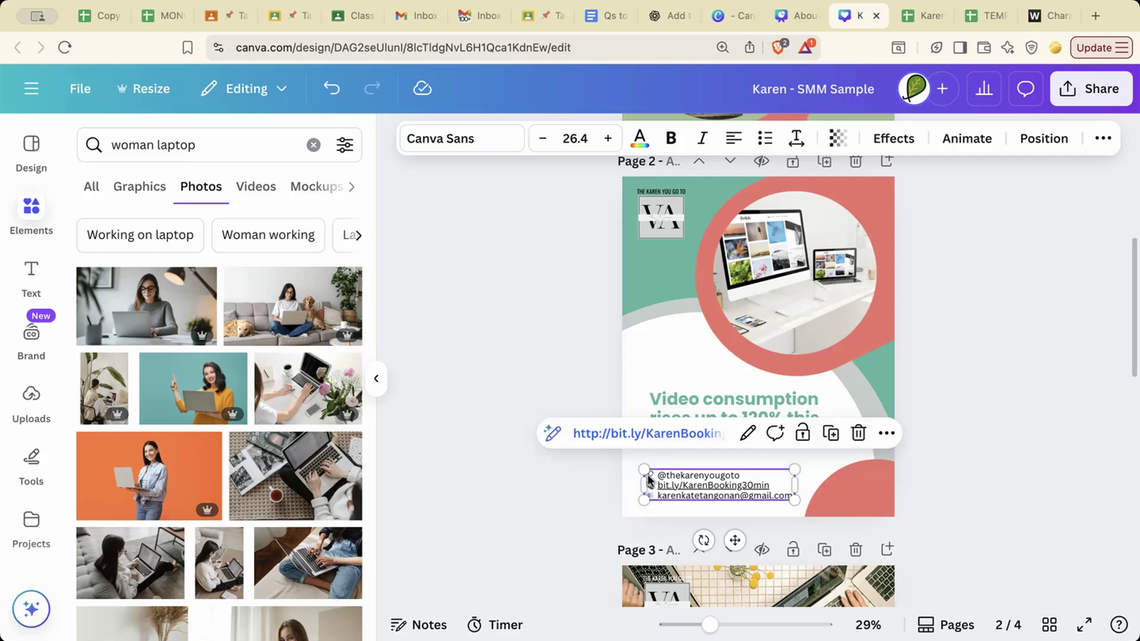
{"action": "left_click", "coordinate": [564, 454]}
{"action": "scroll", "coordinate": [564, 455], "scroll_direction": "down", "scroll_amount": 1}
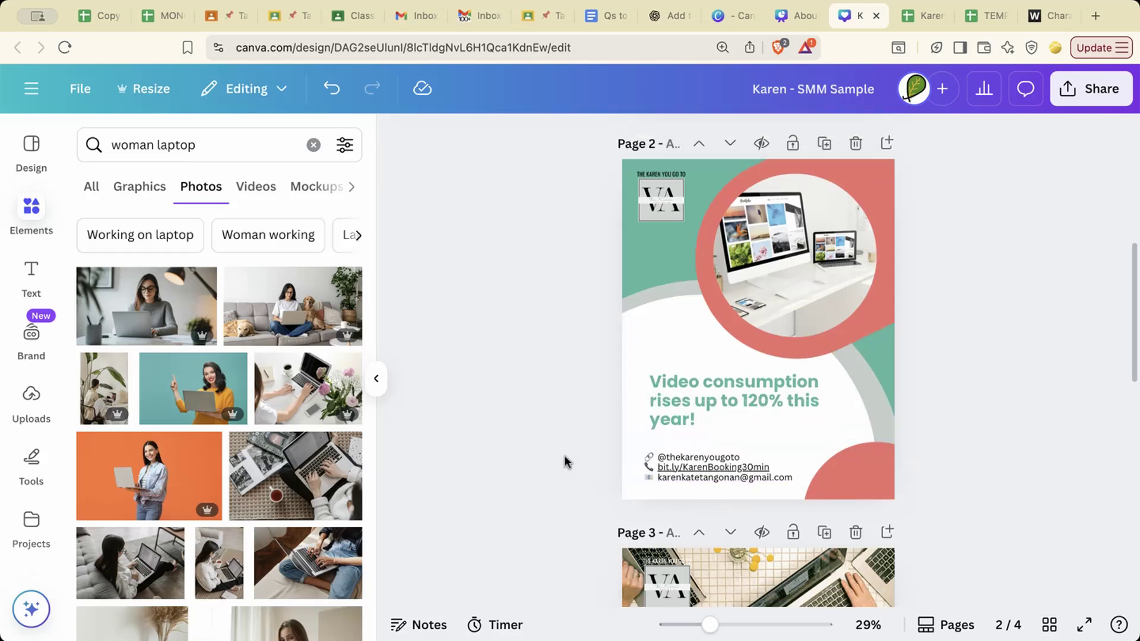
{"action": "scroll", "coordinate": [564, 455], "scroll_direction": "down", "scroll_amount": 10}
{"action": "left_click", "coordinate": [677, 437]}
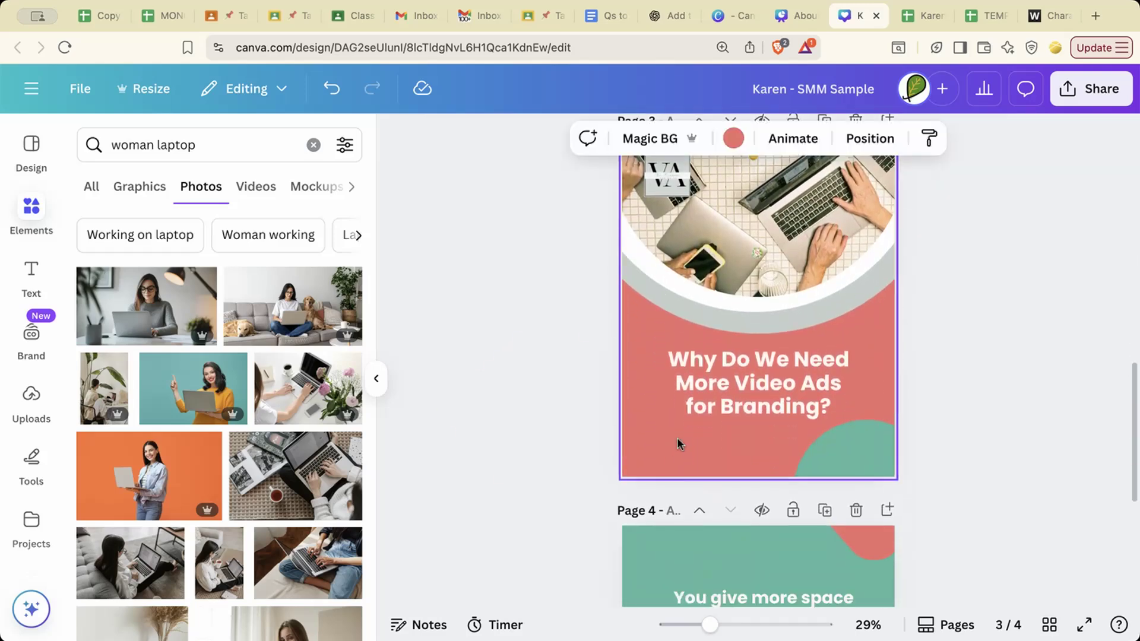
{"action": "left_click", "coordinate": [678, 439]}
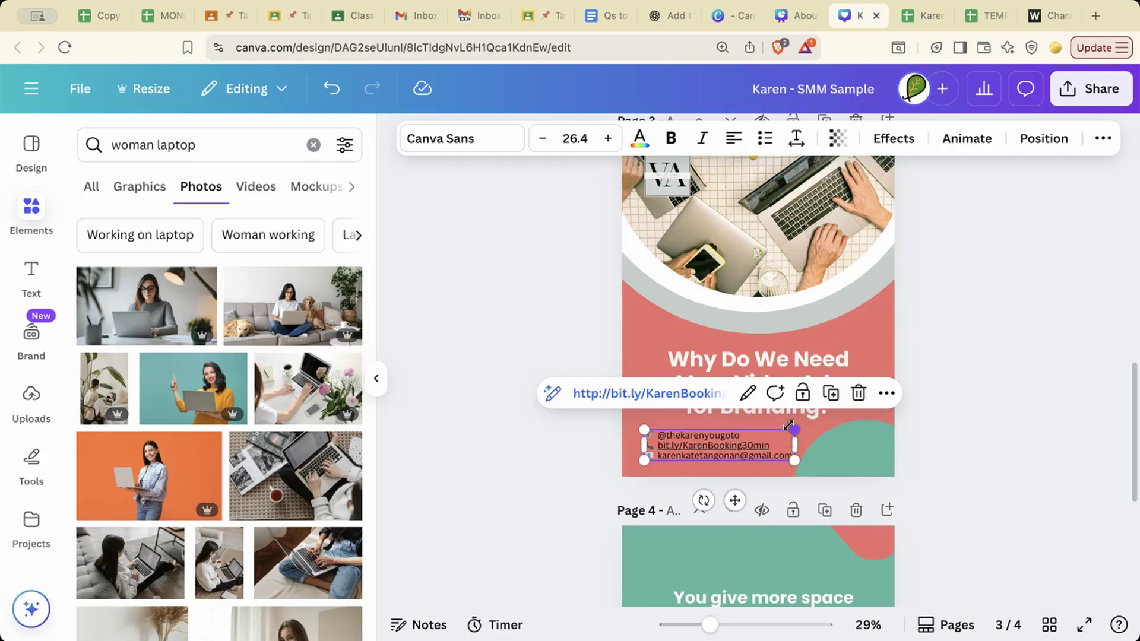
{"action": "left_click_drag", "start_coordinate": [793, 428], "coordinate": [789, 430]}
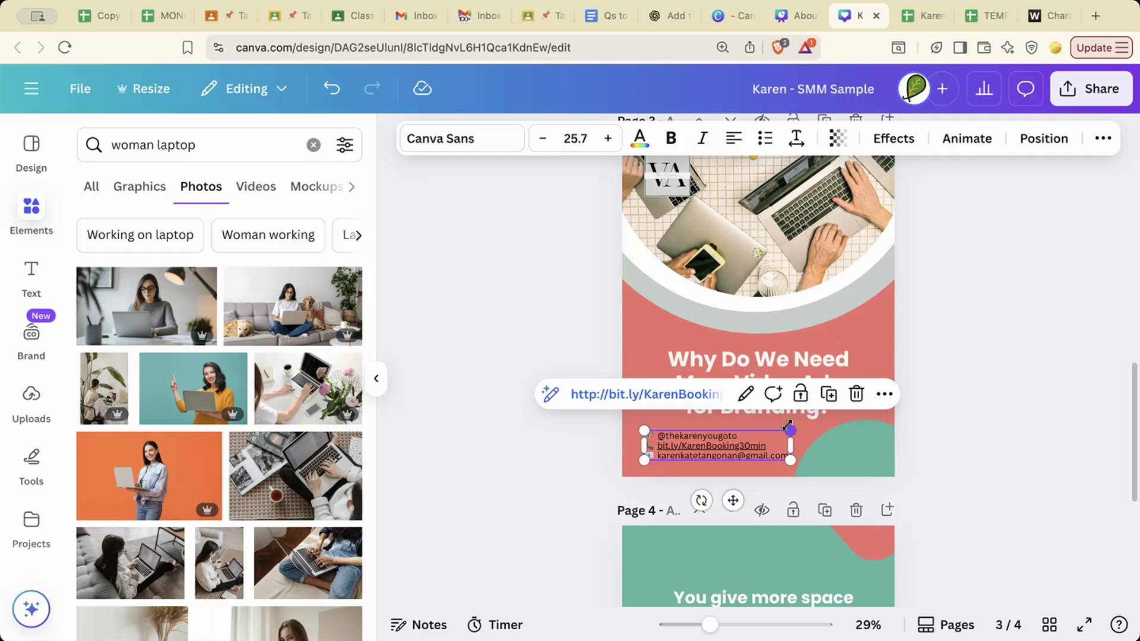
{"action": "left_click", "coordinate": [962, 400]}
- Copy the page 1 contact text onto page 4 and place it beside the logo over the laptop photo
{"action": "scroll", "coordinate": [962, 400], "scroll_direction": "up", "scroll_amount": 14}
{"action": "left_click", "coordinate": [863, 240]}
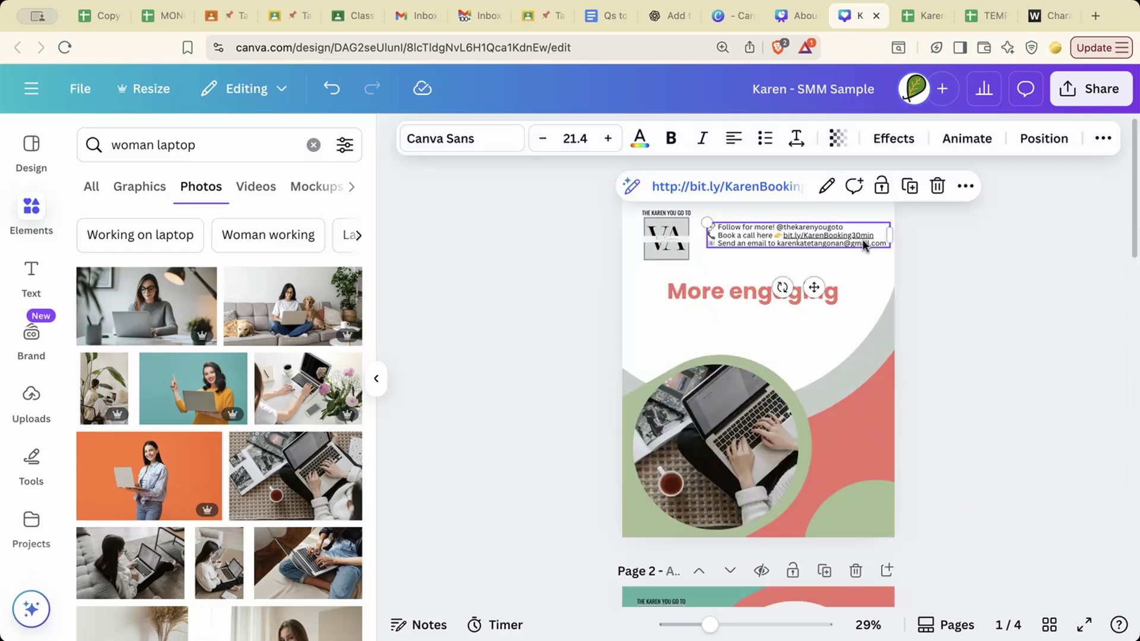
{"action": "scroll", "coordinate": [1025, 380], "scroll_direction": "down", "scroll_amount": 10}
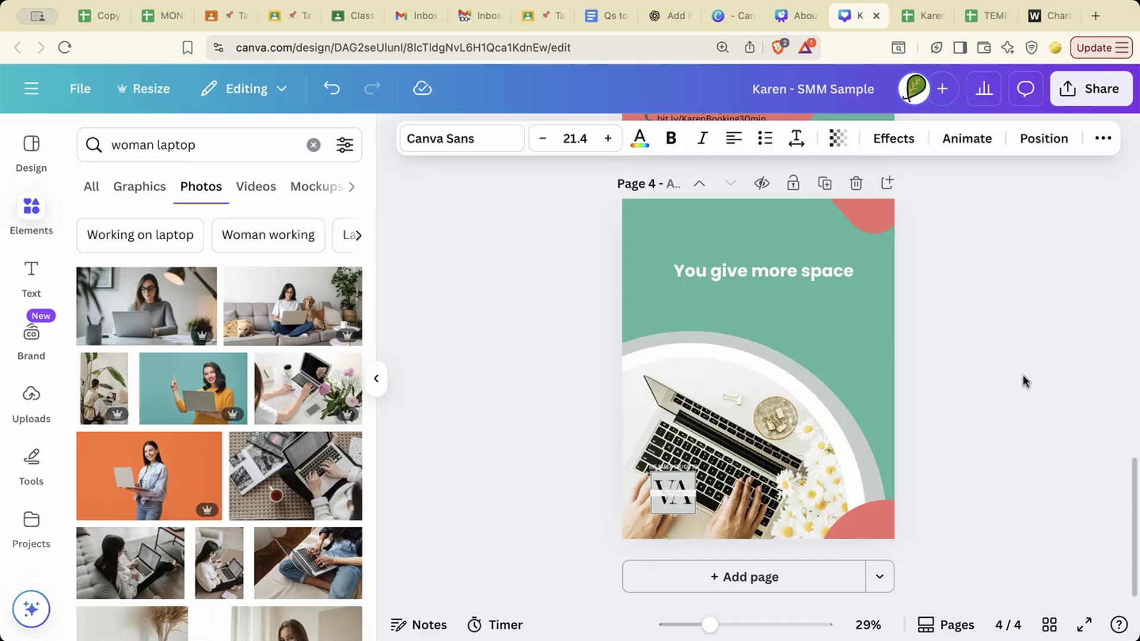
{"action": "left_click", "coordinate": [873, 418]}
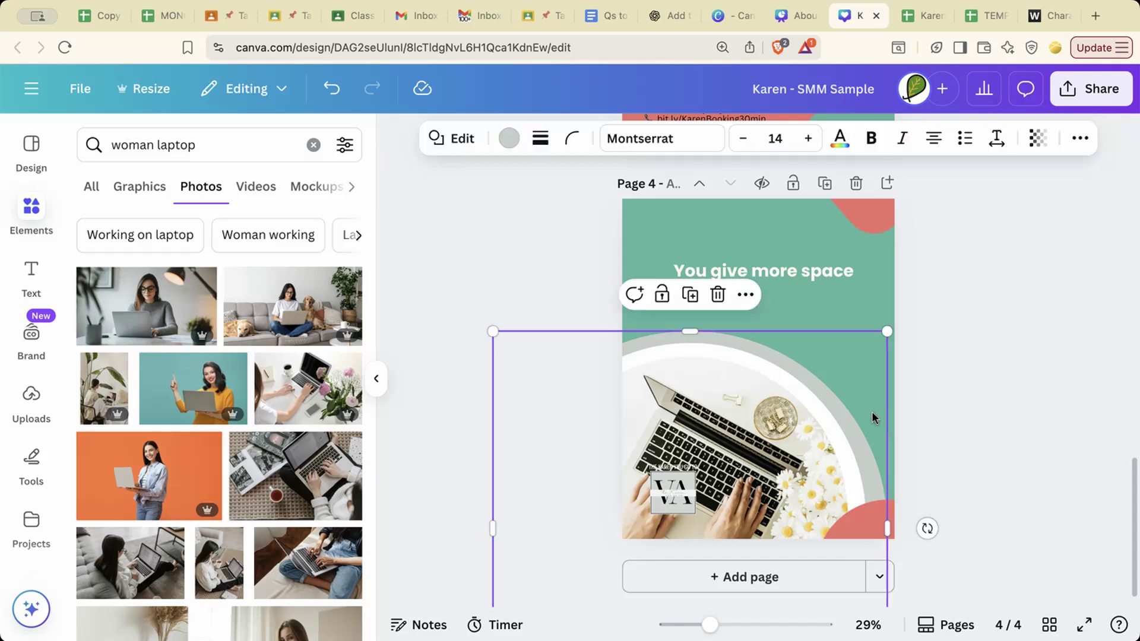
{"action": "key", "text": "ctrl+v"}
{"action": "left_click_drag", "start_coordinate": [810, 238], "coordinate": [805, 481]}
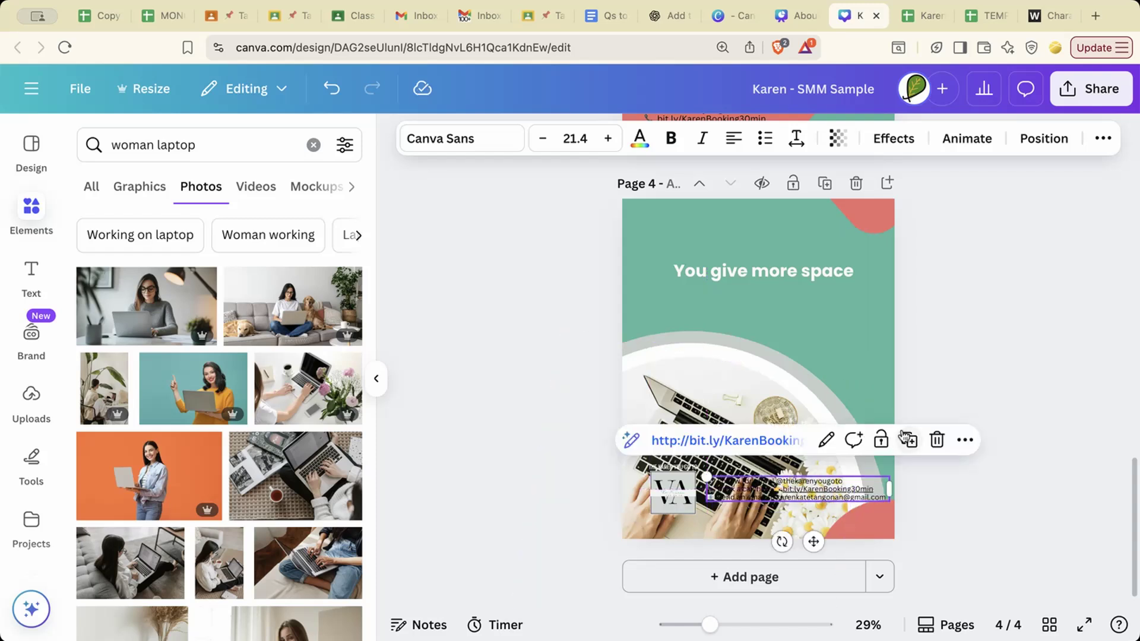
{"action": "scroll", "coordinate": [901, 427], "scroll_direction": "up", "scroll_amount": 5}
{"action": "scroll", "coordinate": [901, 428], "scroll_direction": "down", "scroll_amount": 3}
{"action": "left_click_drag", "start_coordinate": [844, 487], "coordinate": [844, 490]}
- Apply the Background text effect to the page 4 contact text and color it with the light gray document color
{"action": "left_click", "coordinate": [884, 144]}
{"action": "scroll", "coordinate": [266, 324], "scroll_direction": "down", "scroll_amount": 3}
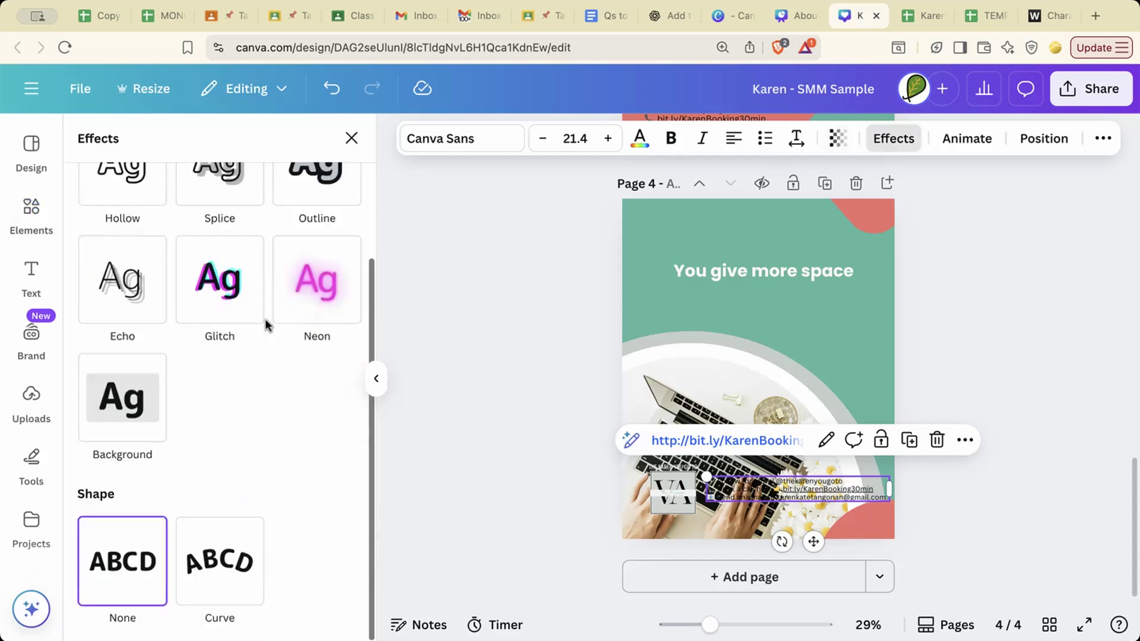
{"action": "left_click", "coordinate": [141, 408]}
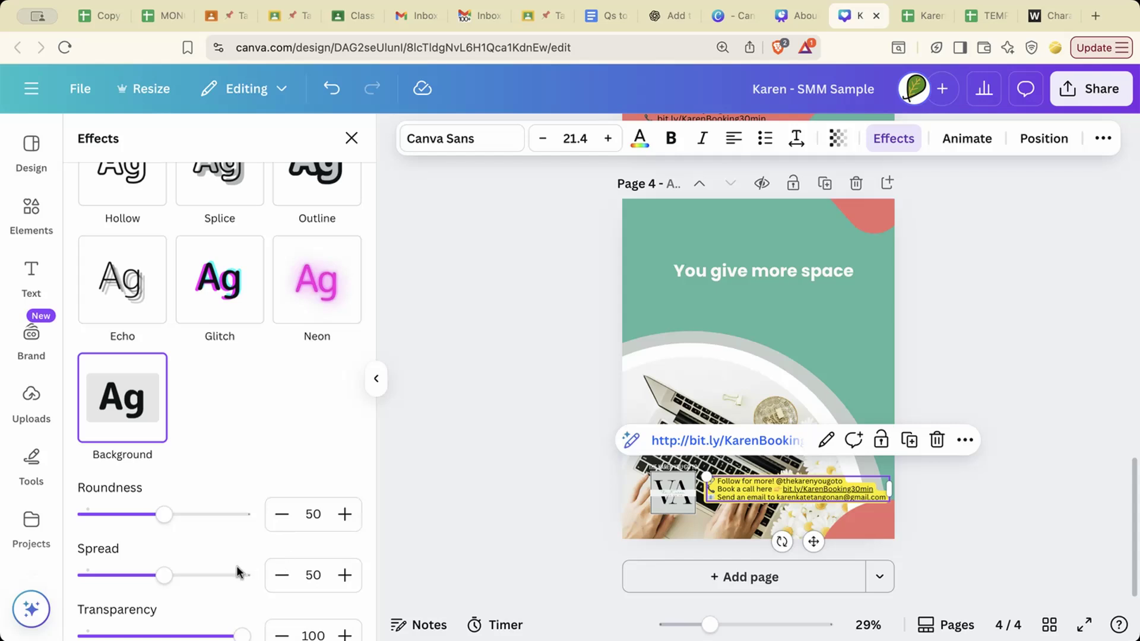
{"action": "scroll", "coordinate": [275, 540], "scroll_direction": "down", "scroll_amount": 3}
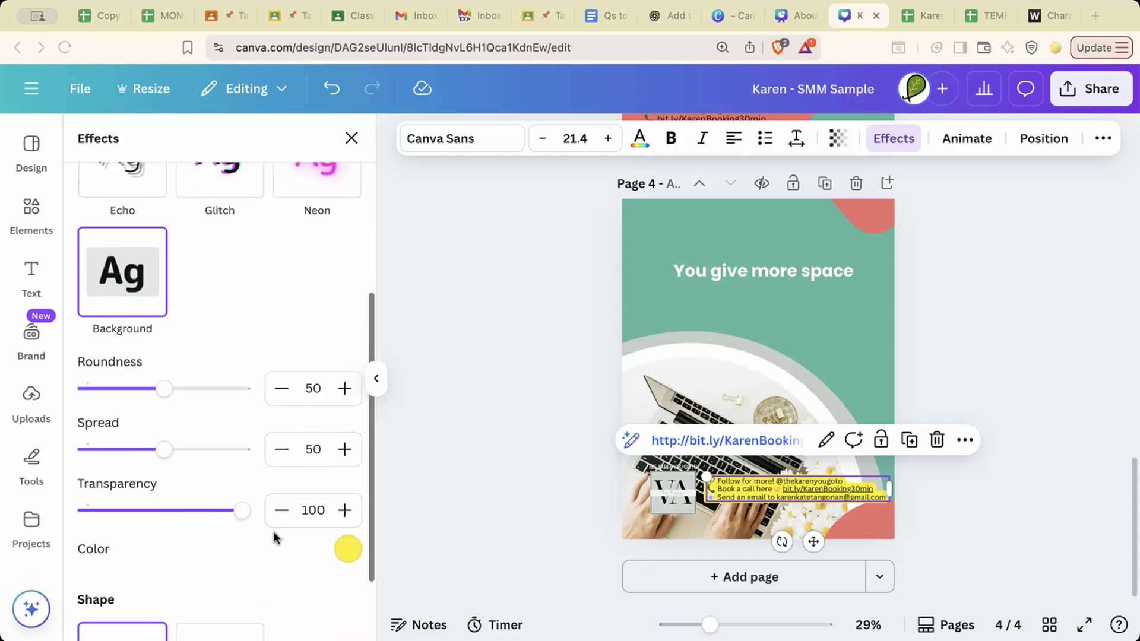
{"action": "left_click", "coordinate": [349, 509]}
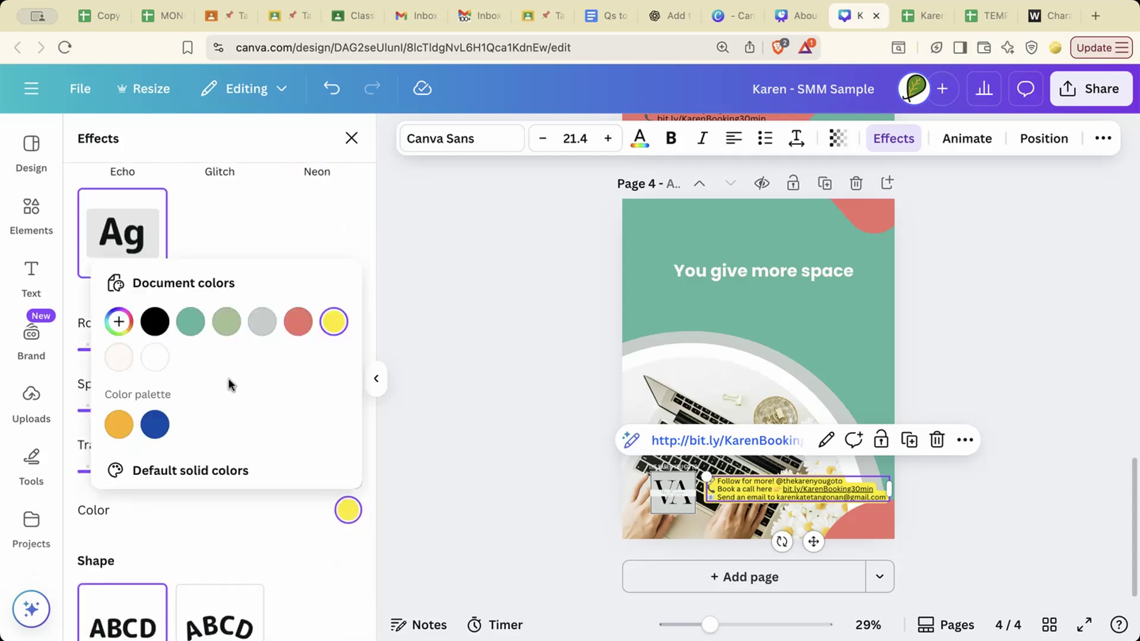
{"action": "left_click", "coordinate": [256, 323]}
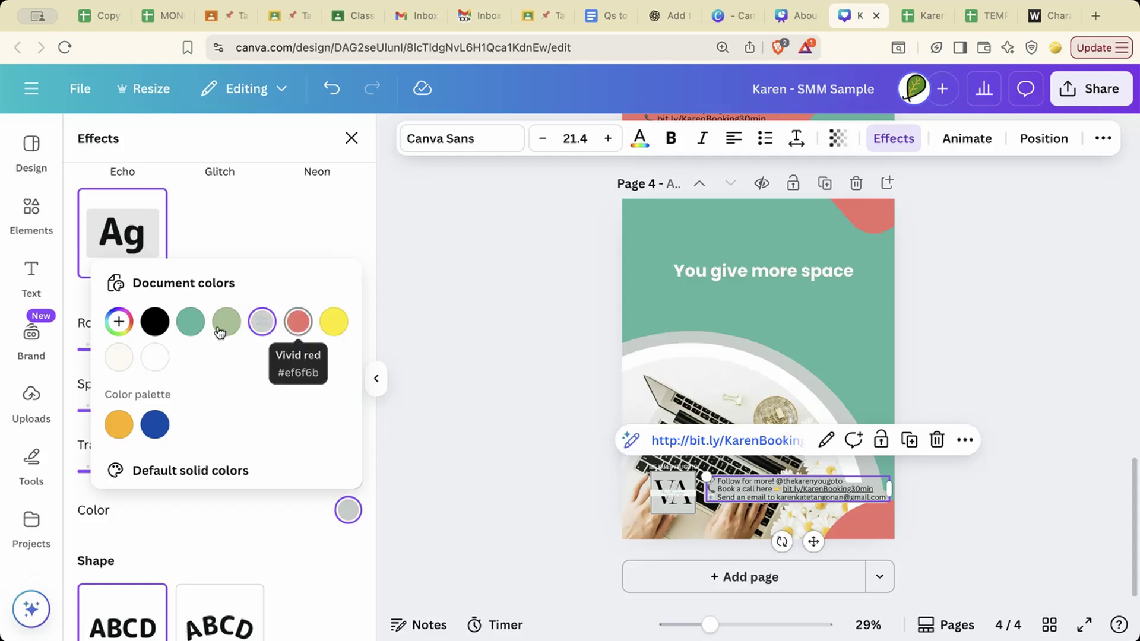
{"action": "left_click", "coordinate": [497, 290]}
{"action": "left_click", "coordinate": [496, 278]}
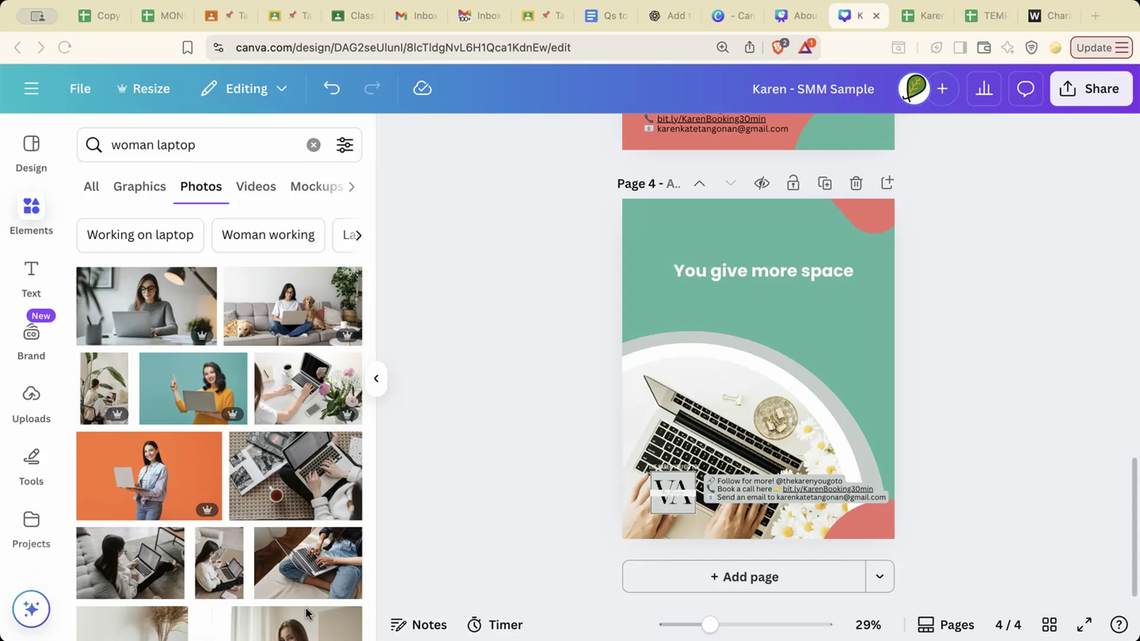
- Review the headlines and contact details on all four pages against the columns of the TEMP SMM spreadsheet
{"action": "left_click", "coordinate": [807, 494]}
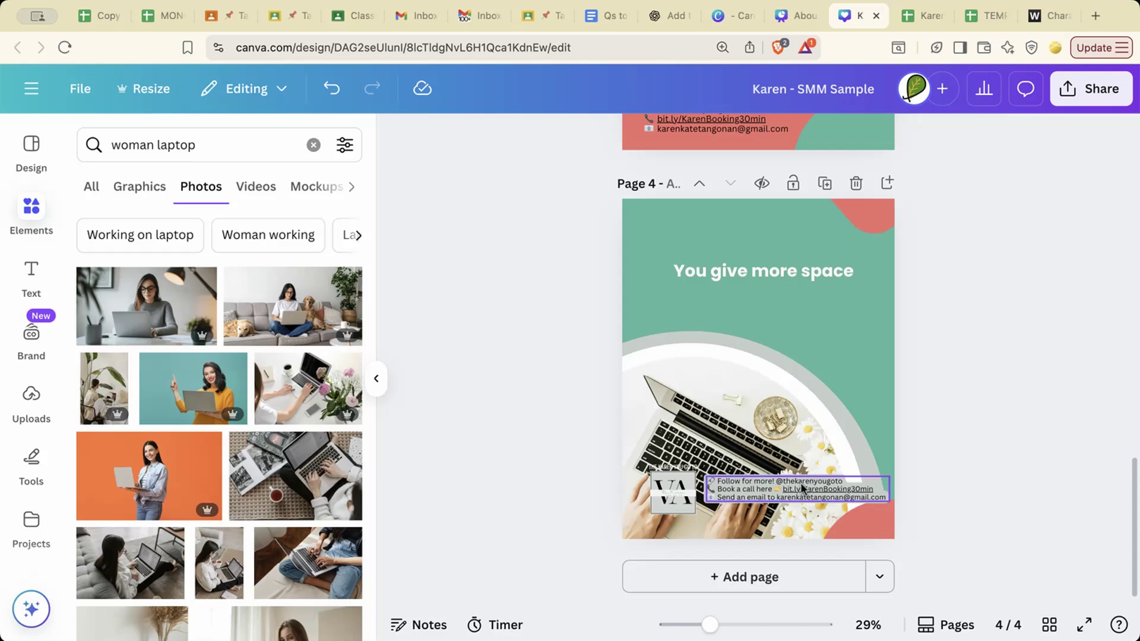
{"action": "left_click_drag", "start_coordinate": [800, 486], "coordinate": [801, 492]}
{"action": "left_click", "coordinate": [1049, 437]}
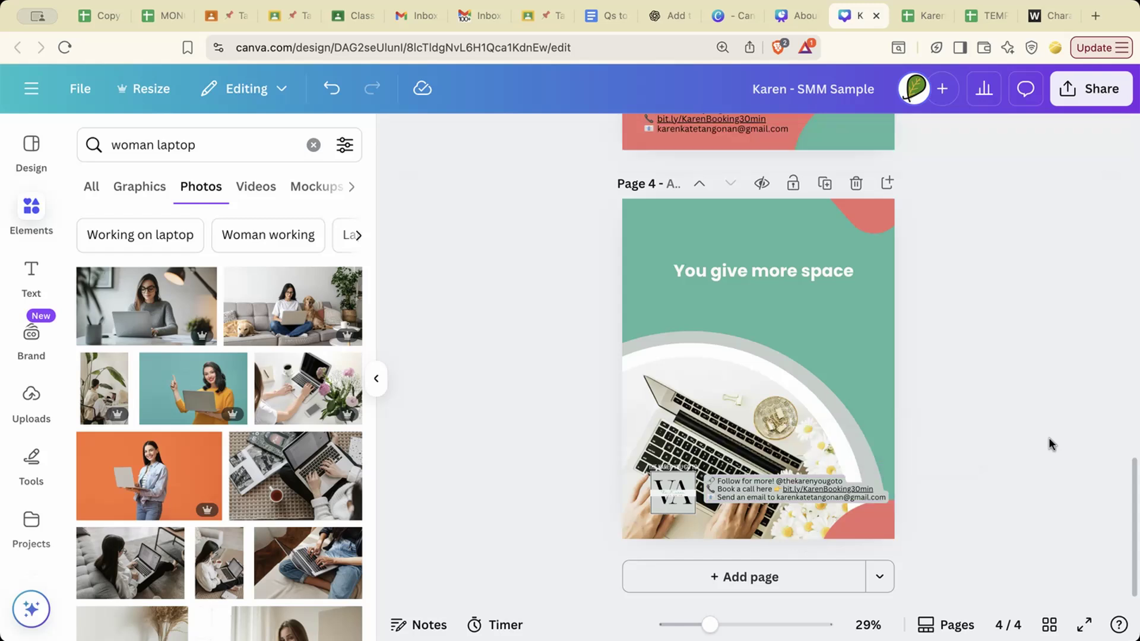
{"action": "scroll", "coordinate": [987, 438], "scroll_direction": "up", "scroll_amount": 1}
{"action": "scroll", "coordinate": [987, 438], "scroll_direction": "up", "scroll_amount": 5}
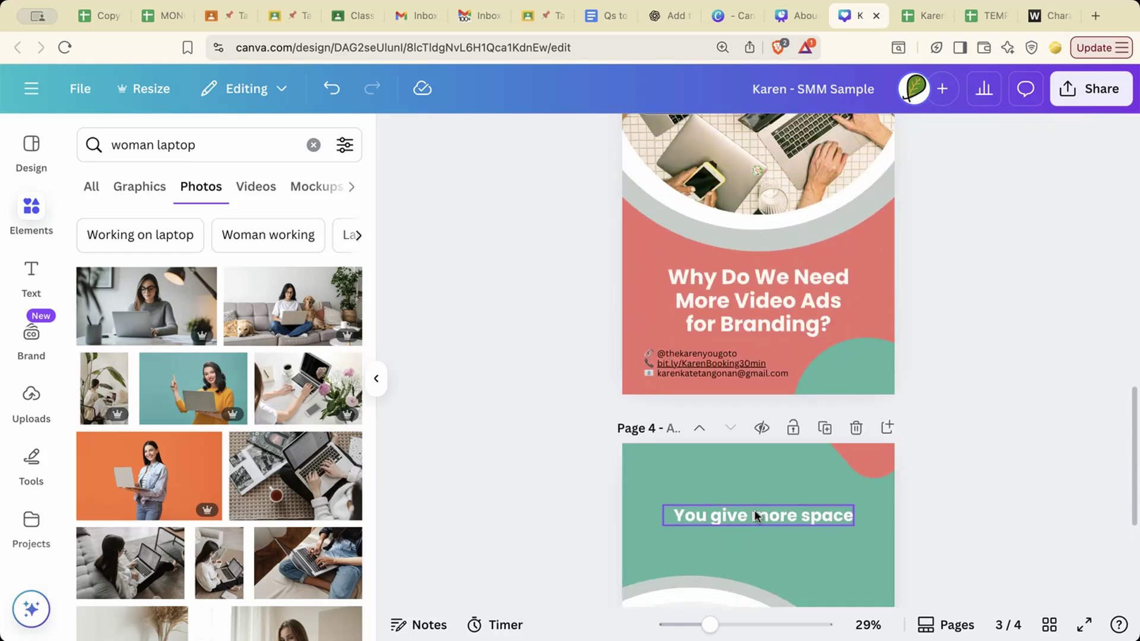
{"action": "left_click_drag", "start_coordinate": [759, 508], "coordinate": [760, 508]}
{"action": "left_click", "coordinate": [971, 357]}
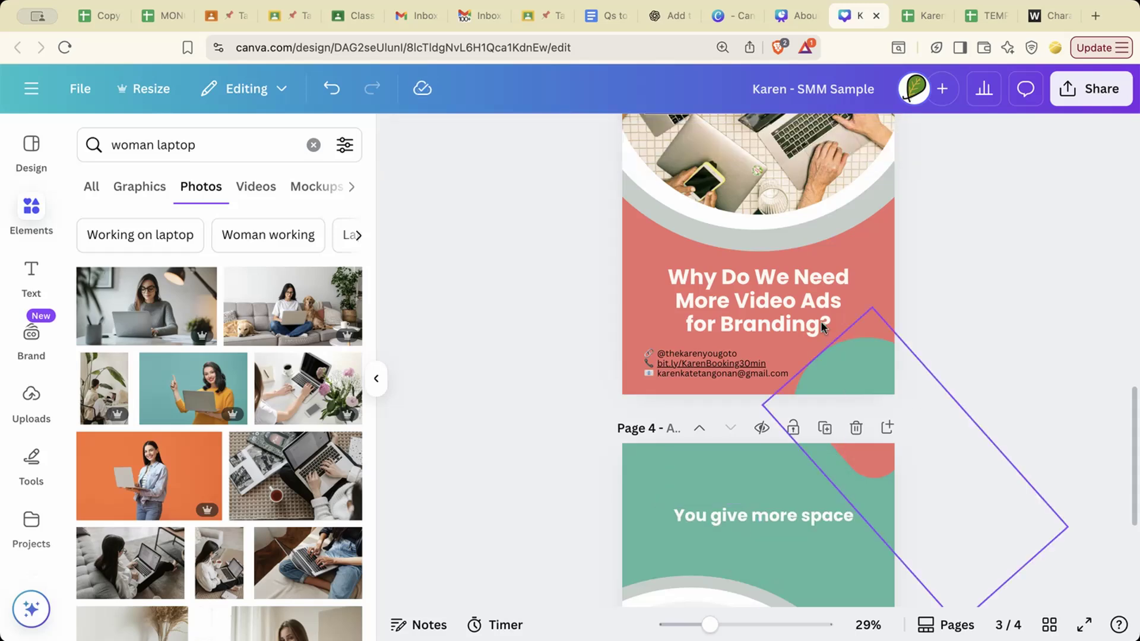
{"action": "left_click_drag", "start_coordinate": [813, 311], "coordinate": [813, 308]}
{"action": "left_click_drag", "start_coordinate": [817, 308], "coordinate": [818, 308]}
{"action": "scroll", "coordinate": [955, 294], "scroll_direction": "up", "scroll_amount": 8}
{"action": "scroll", "coordinate": [955, 294], "scroll_direction": "up", "scroll_amount": 2}
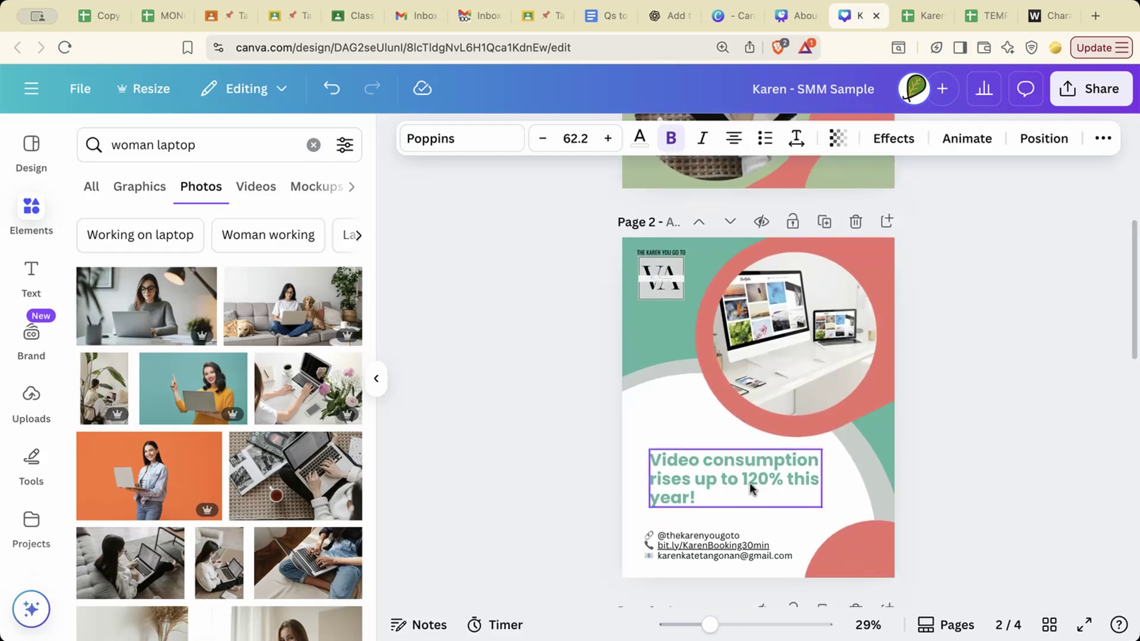
{"action": "left_click", "coordinate": [1021, 320]}
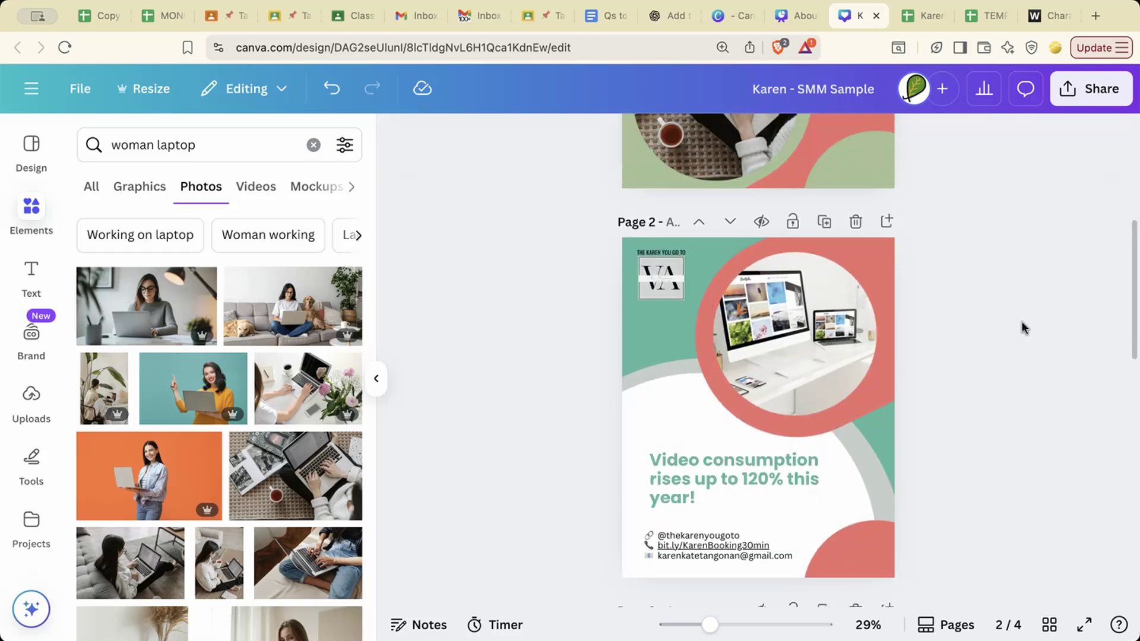
{"action": "scroll", "coordinate": [1021, 324], "scroll_direction": "up", "scroll_amount": 5}
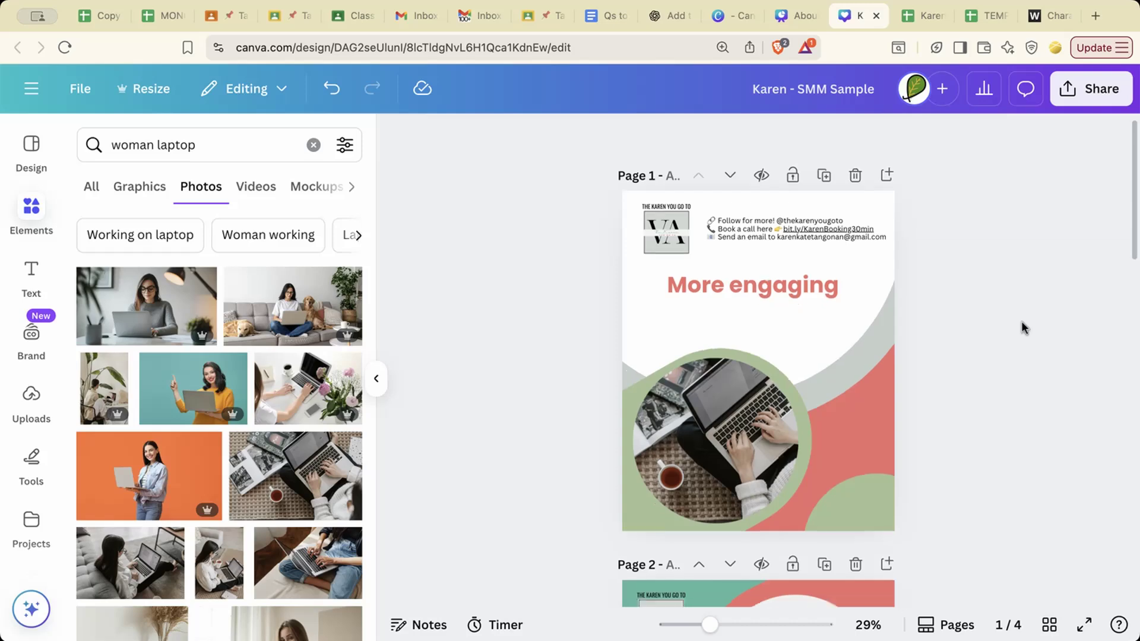
{"action": "scroll", "coordinate": [1021, 321], "scroll_direction": "down", "scroll_amount": 15}
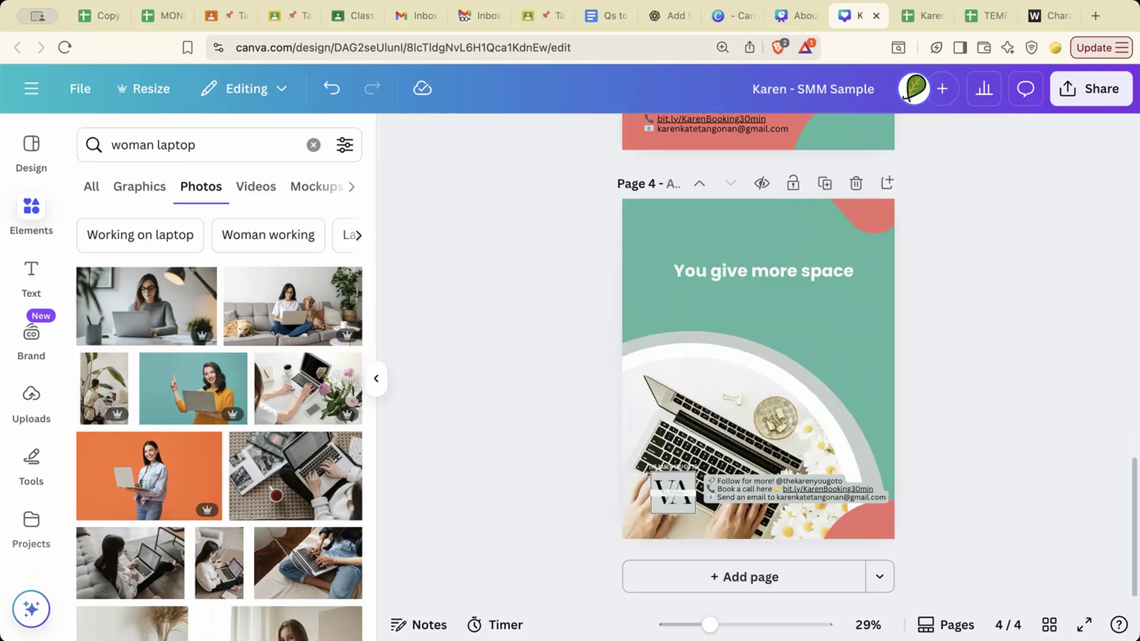
{"action": "left_click", "coordinate": [978, 16]}
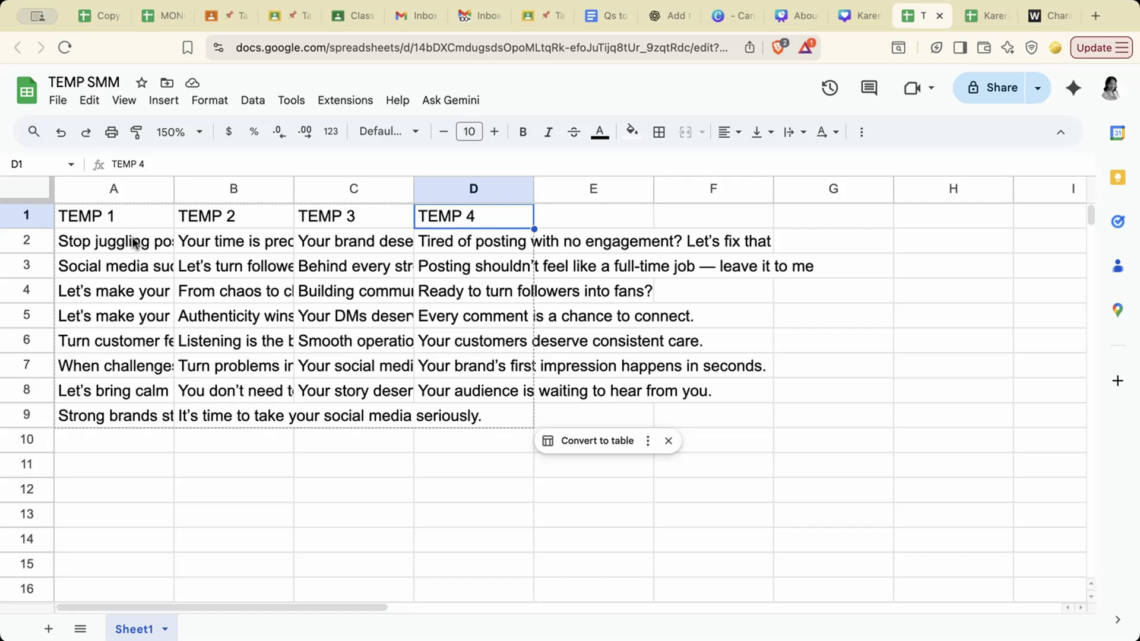
{"action": "left_click", "coordinate": [857, 16]}
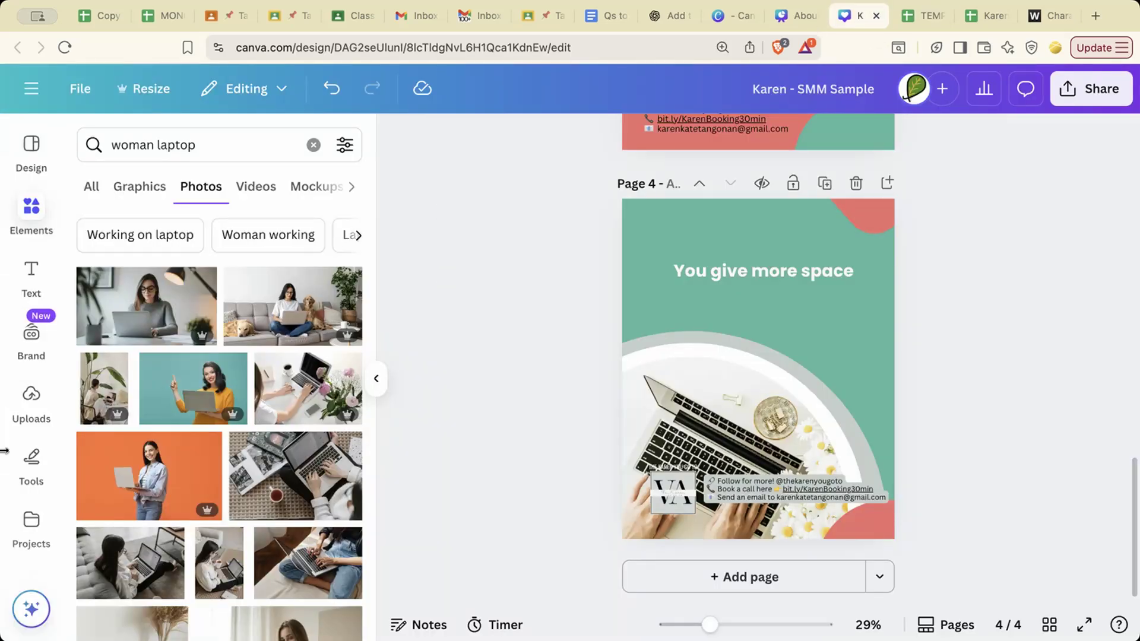
- Find the Bulk create app among the Canva apps and open it for this design
{"action": "scroll", "coordinate": [28, 378], "scroll_direction": "down", "scroll_amount": 10}
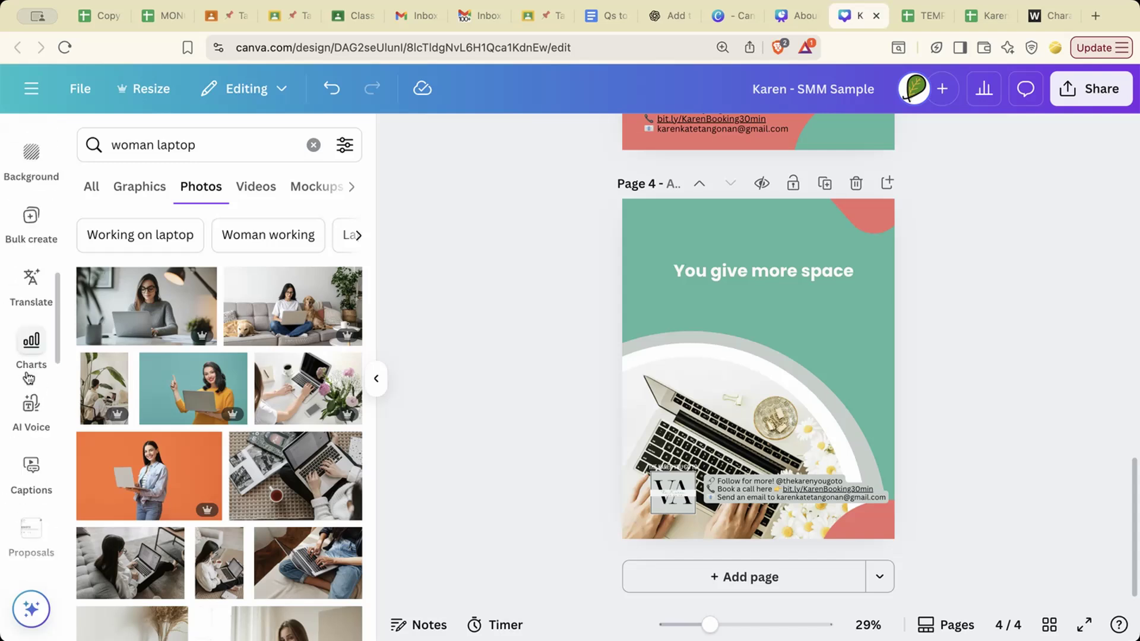
{"action": "scroll", "coordinate": [28, 378], "scroll_direction": "up", "scroll_amount": 10}
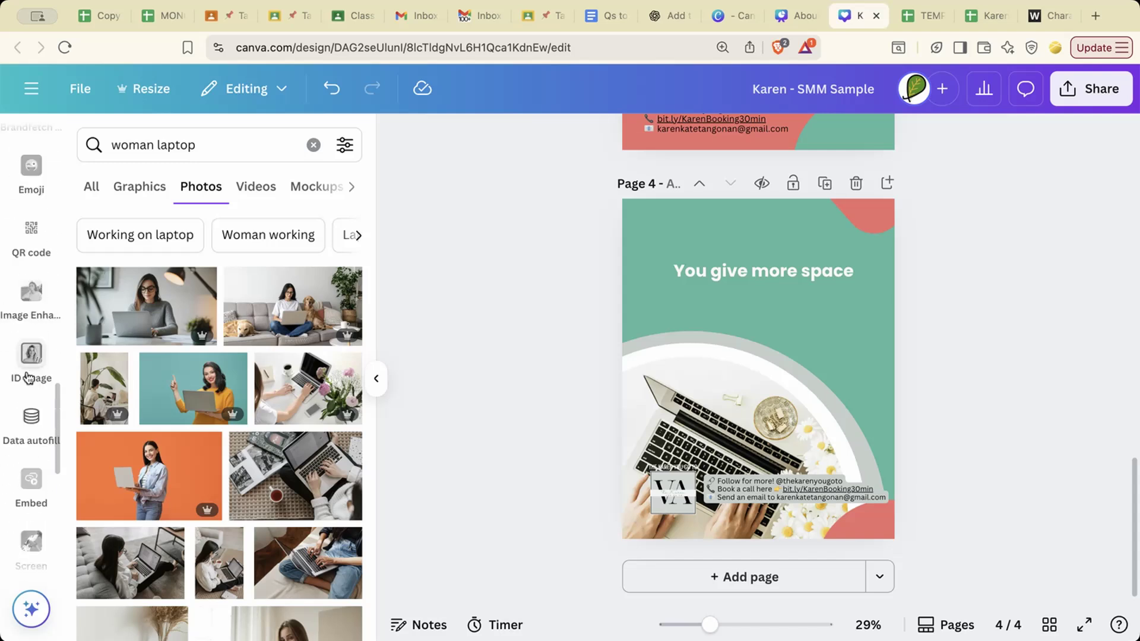
{"action": "scroll", "coordinate": [28, 375], "scroll_direction": "up", "scroll_amount": 6}
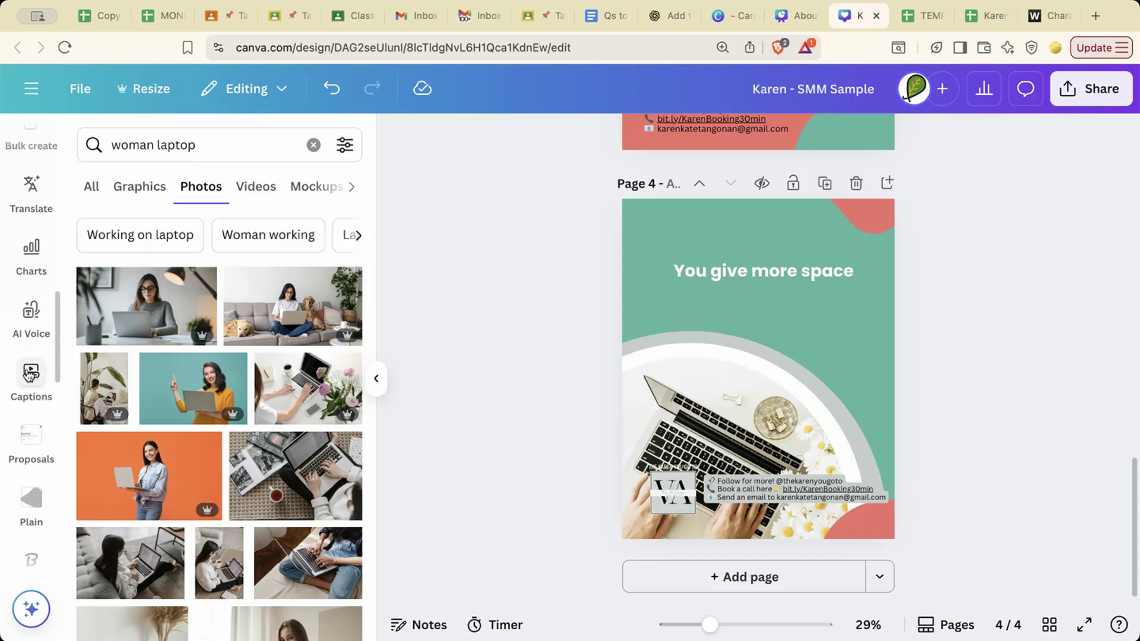
{"action": "scroll", "coordinate": [28, 376], "scroll_direction": "up", "scroll_amount": 6}
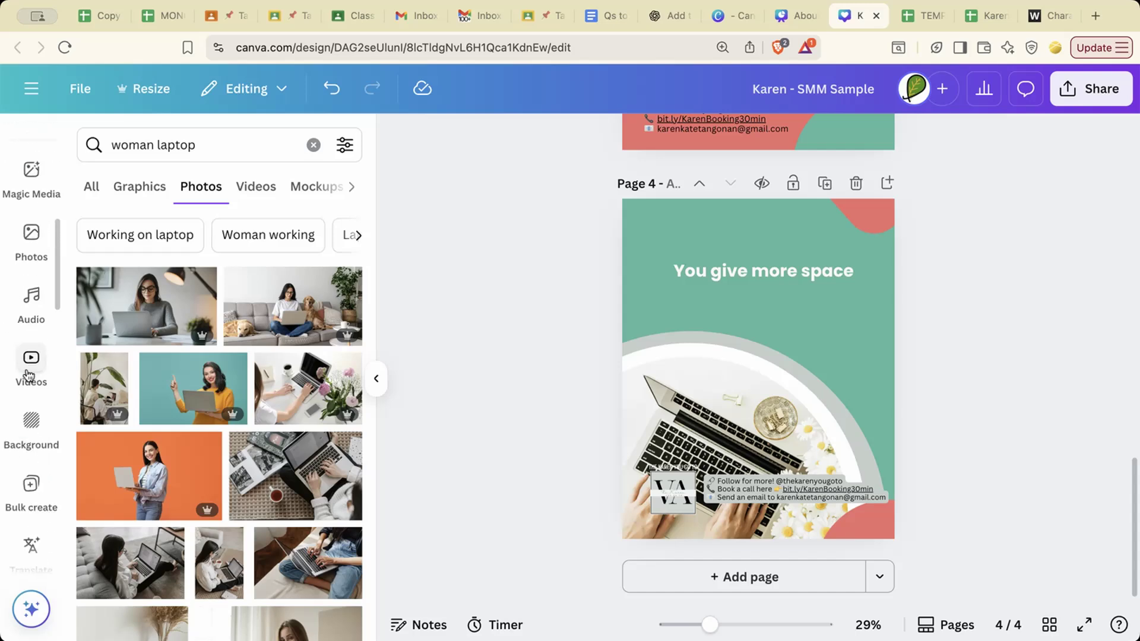
{"action": "scroll", "coordinate": [28, 375], "scroll_direction": "up", "scroll_amount": 2}
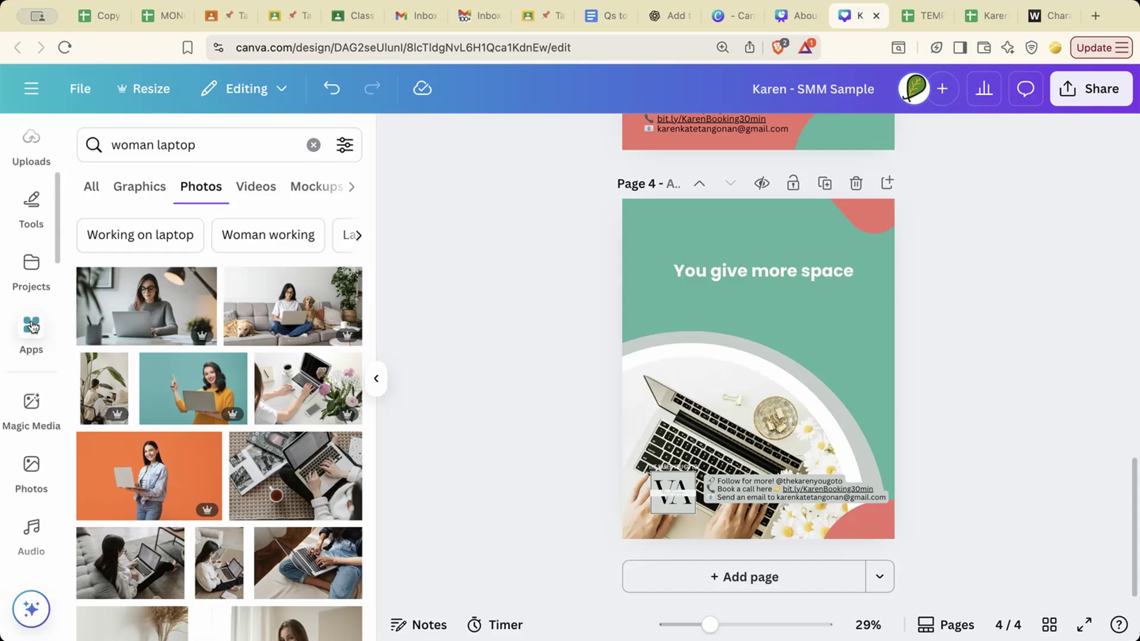
{"action": "left_click", "coordinate": [33, 327]}
{"action": "scroll", "coordinate": [183, 398], "scroll_direction": "down", "scroll_amount": 10}
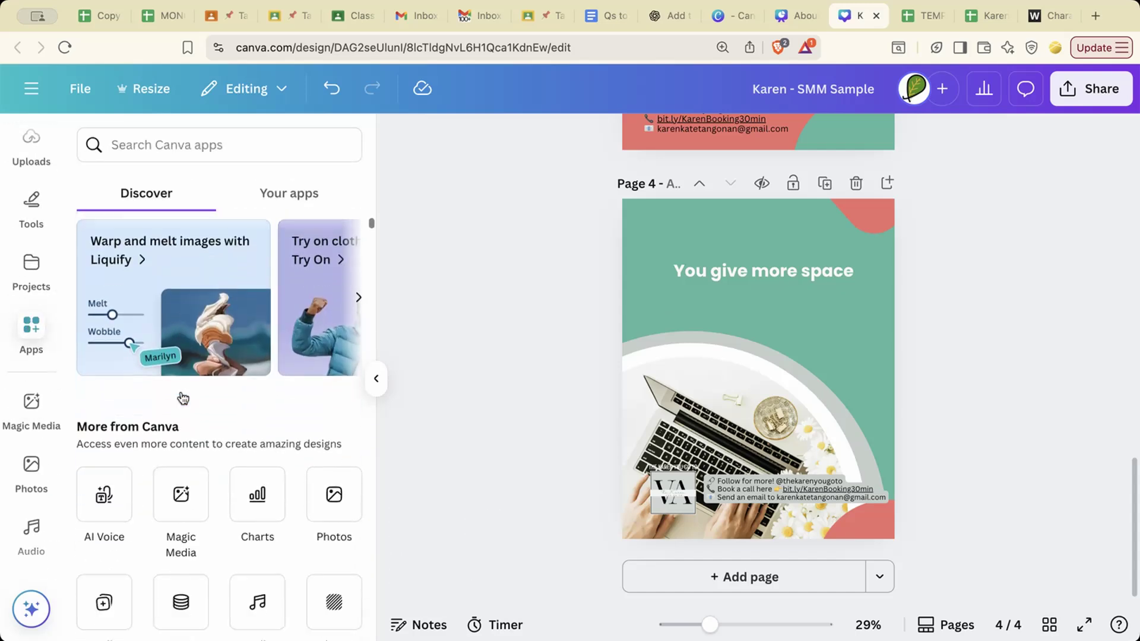
{"action": "scroll", "coordinate": [182, 397], "scroll_direction": "down", "scroll_amount": 2}
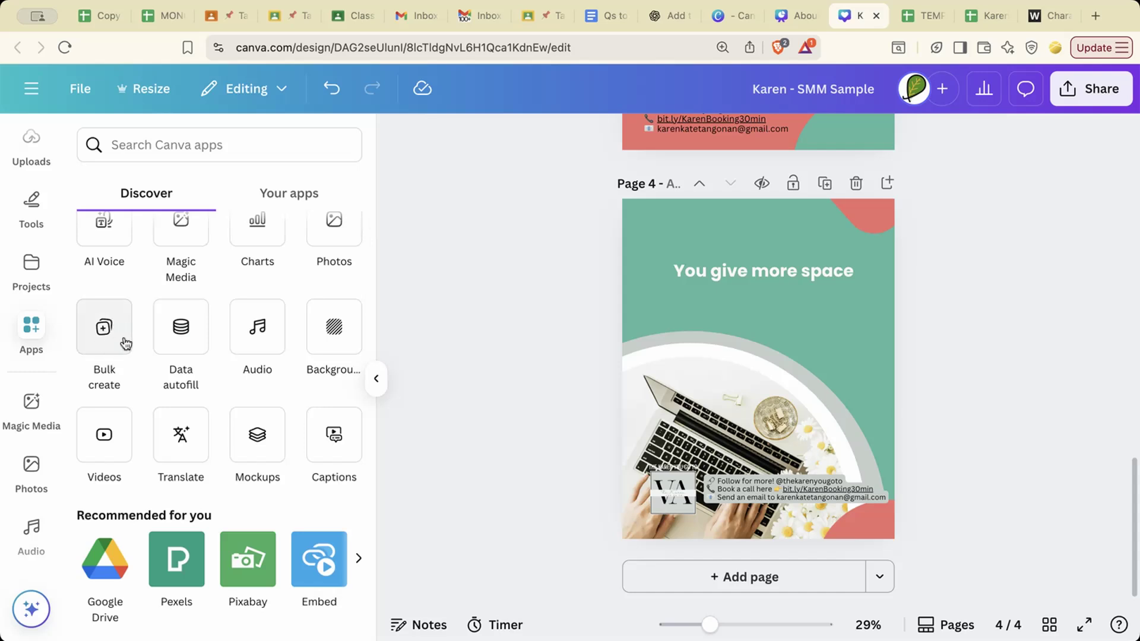
{"action": "left_click", "coordinate": [100, 331]}
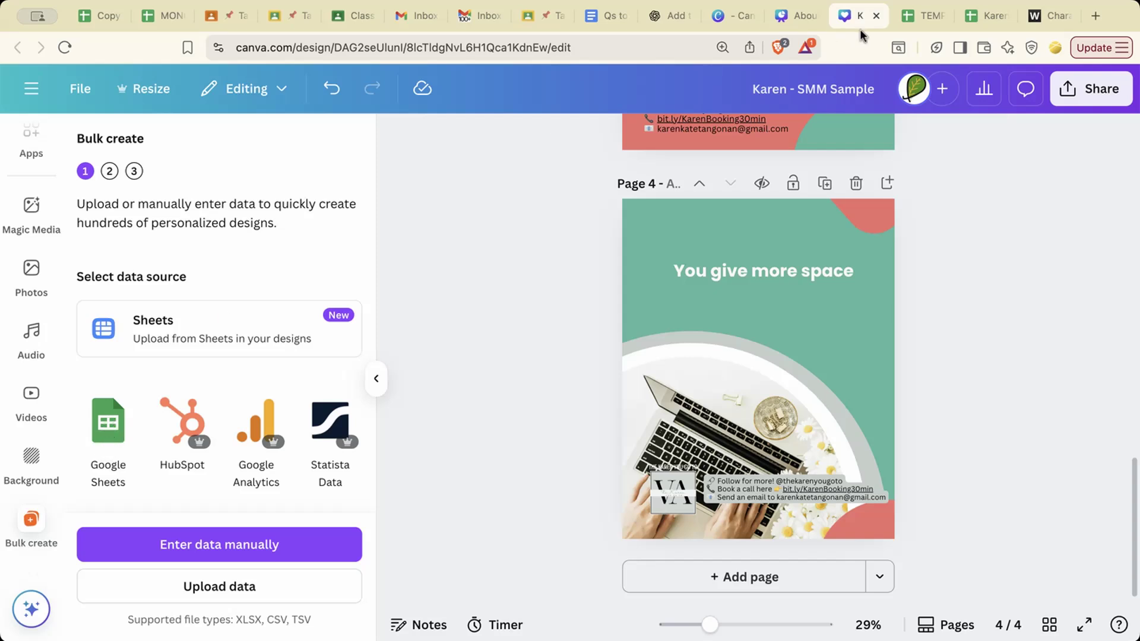
- Switch to the TEMP SMM spreadsheet in Google Sheets that holds the TEMP 1 to TEMP 4 headlines
{"action": "left_click", "coordinate": [907, 23]}
{"action": "left_click", "coordinate": [853, 20]}
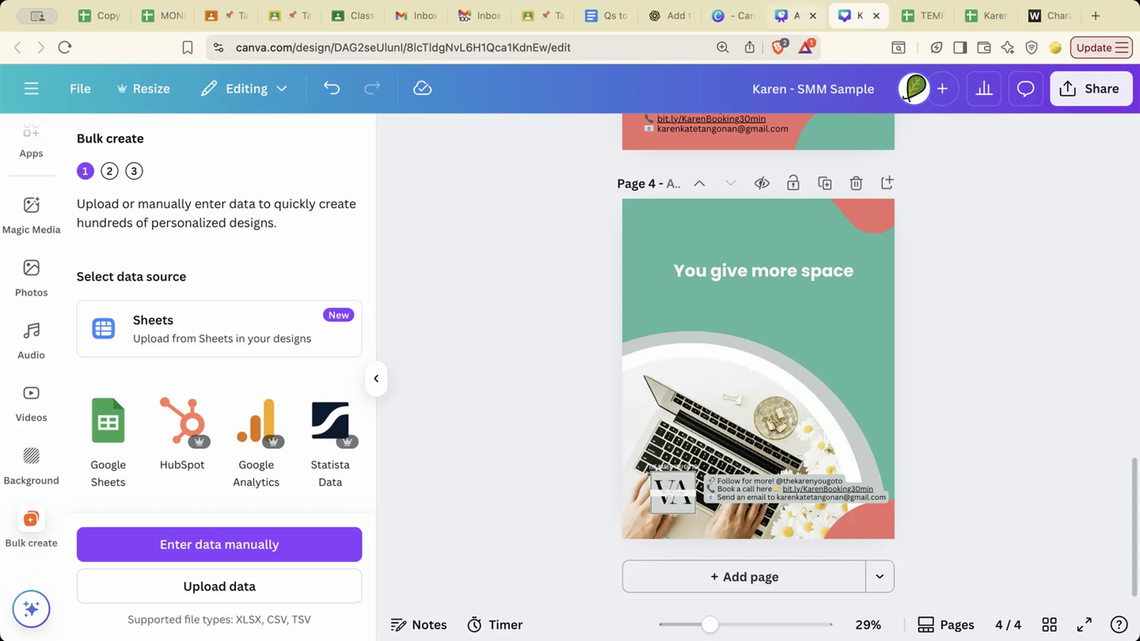
{"action": "left_click", "coordinate": [902, 22]}
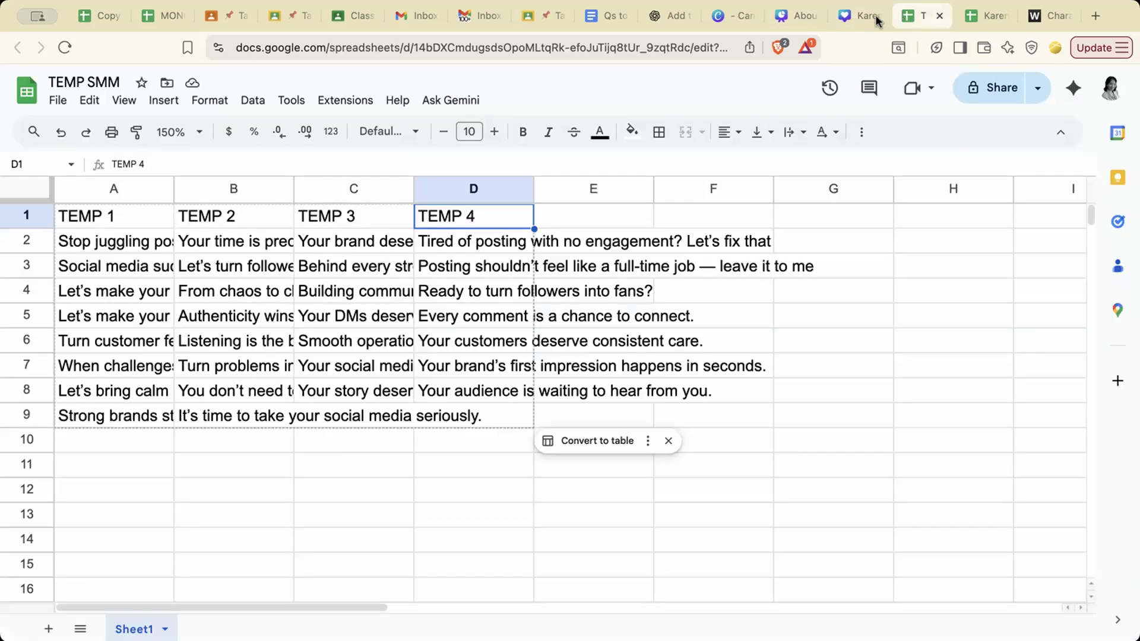
- Switch back to the Canva design with Bulk create open, checking the TEMP SMM spreadsheet once more
{"action": "left_click", "coordinate": [854, 18]}
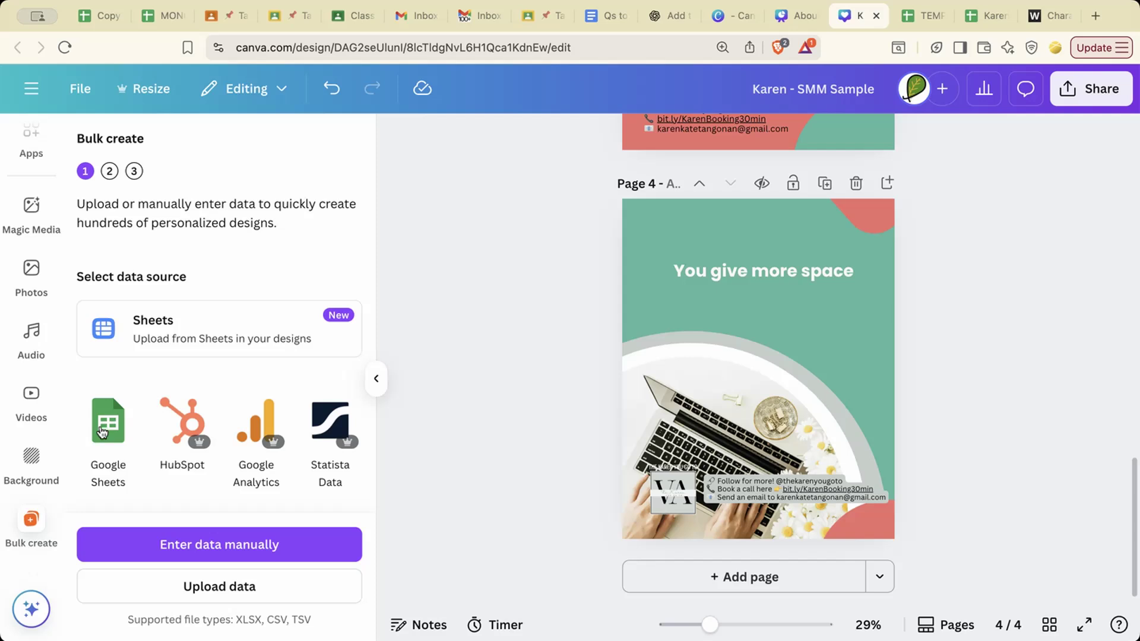
{"action": "left_click", "coordinate": [919, 16]}
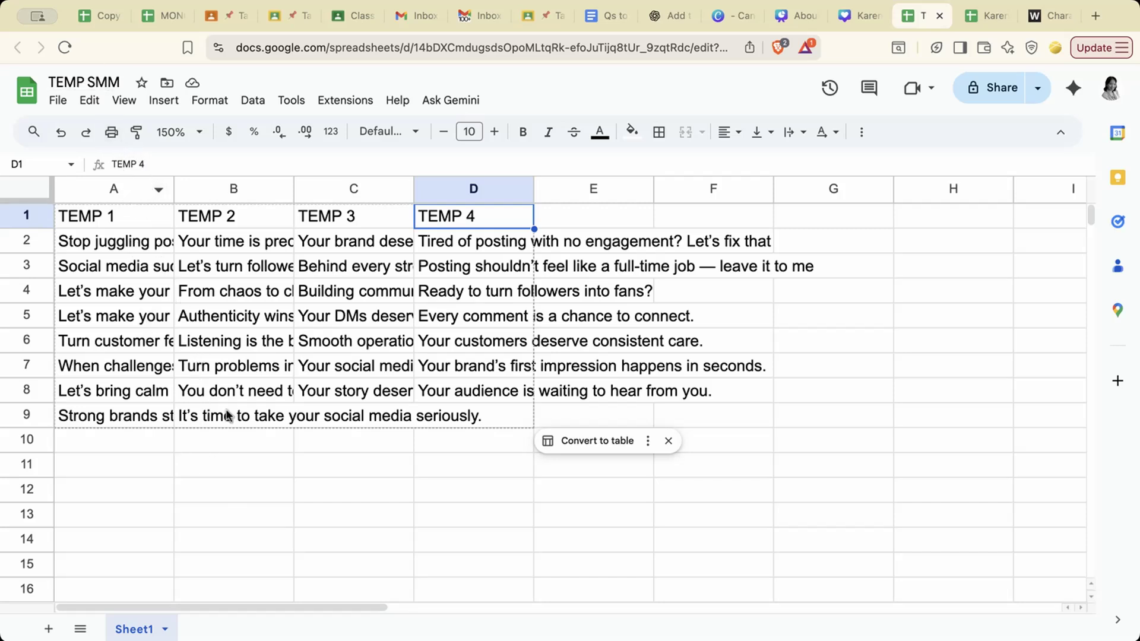
{"action": "left_click", "coordinate": [846, 19]}
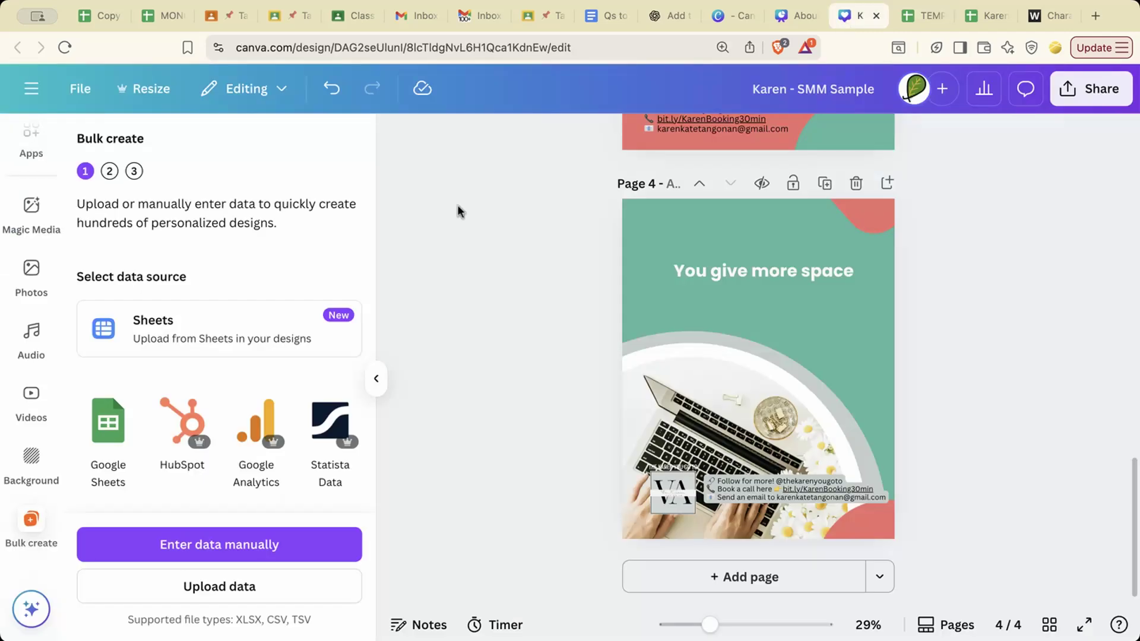
- Import range A2:D9 of Sheet1 from the TEMP SMM Google spreadsheet as the bulk data source
{"action": "left_click", "coordinate": [108, 430]}
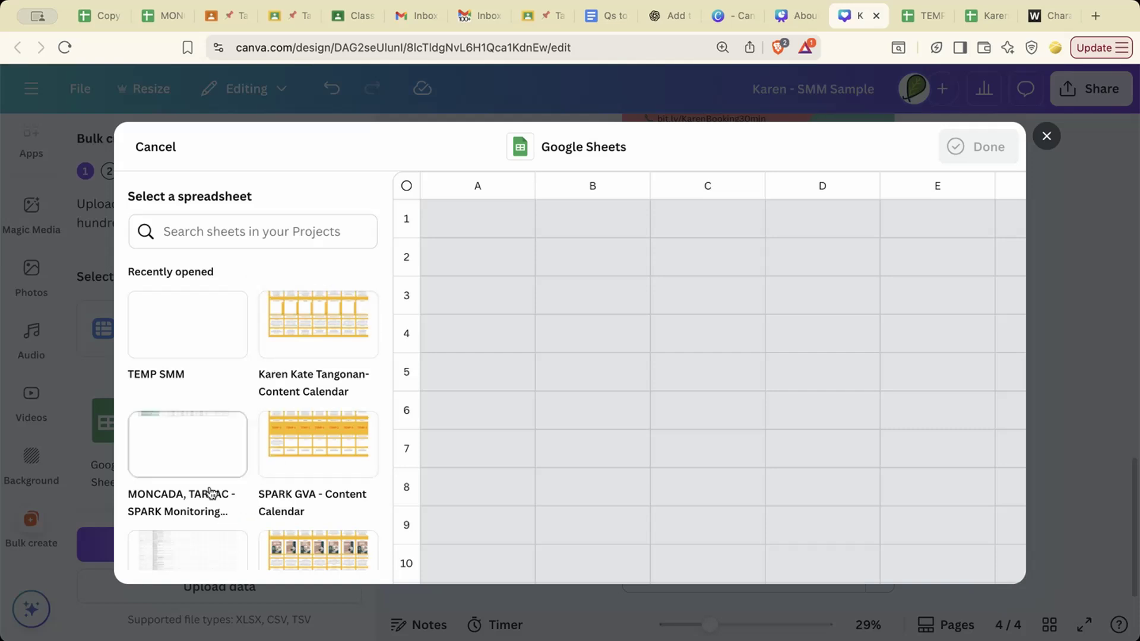
{"action": "left_click", "coordinate": [227, 318]}
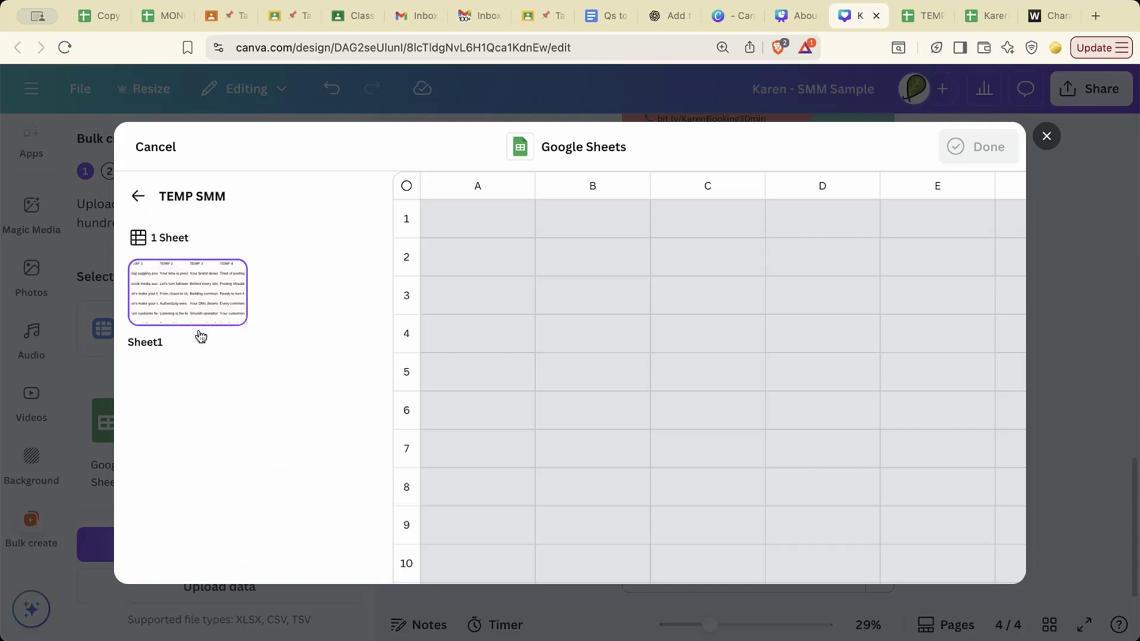
{"action": "left_click", "coordinate": [200, 297]}
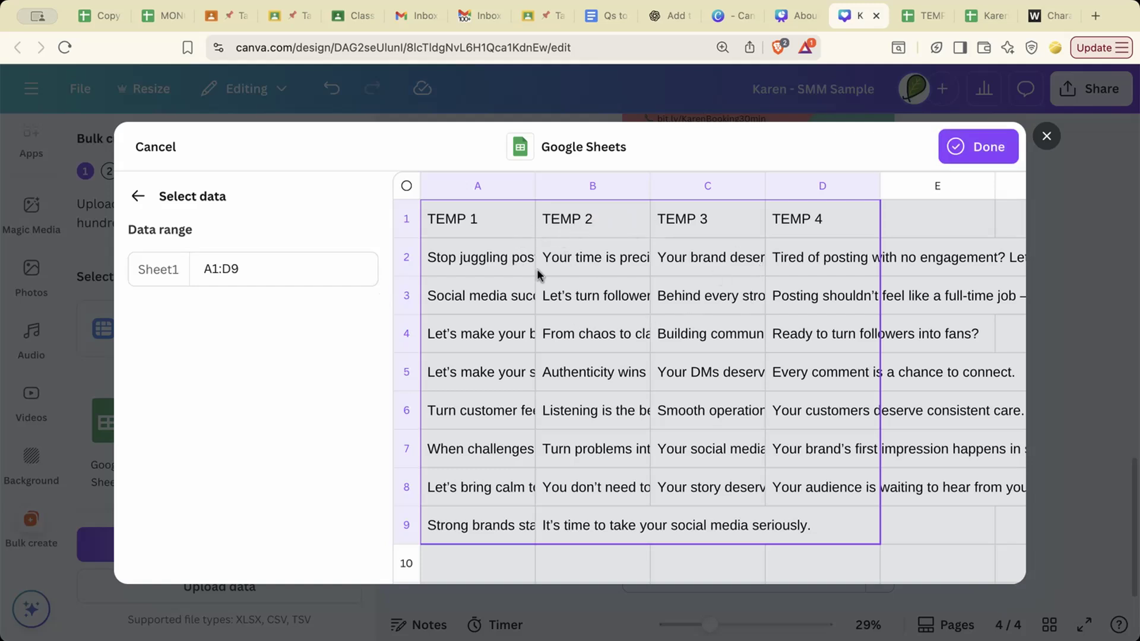
{"action": "left_click", "coordinate": [490, 267]}
{"action": "left_click_drag", "start_coordinate": [490, 267], "coordinate": [837, 527]}
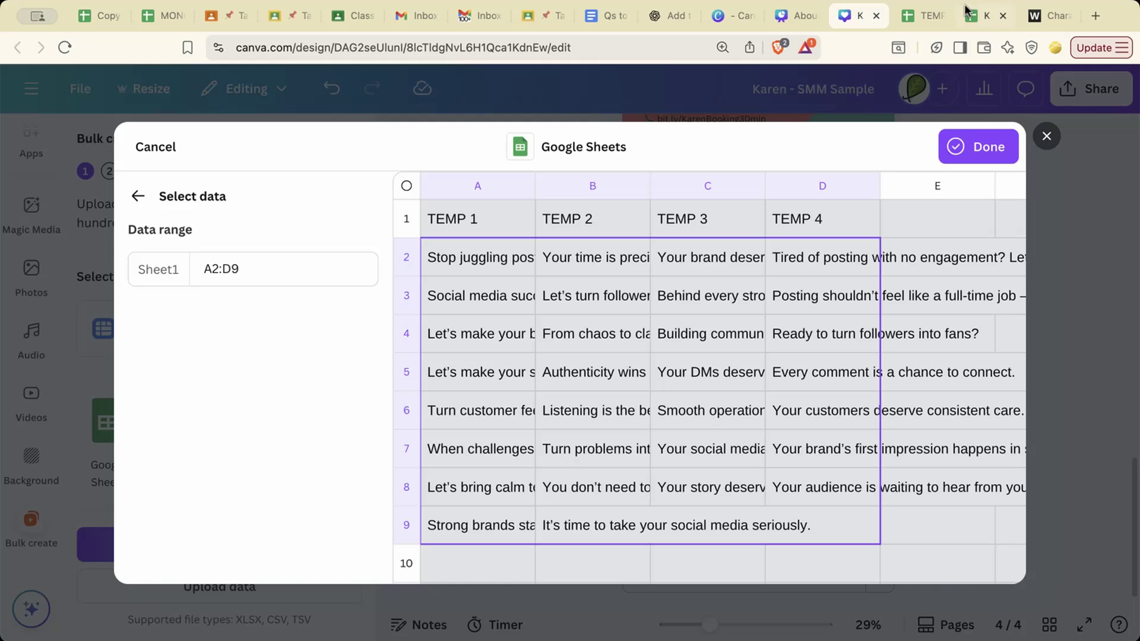
{"action": "left_click", "coordinate": [922, 14]}
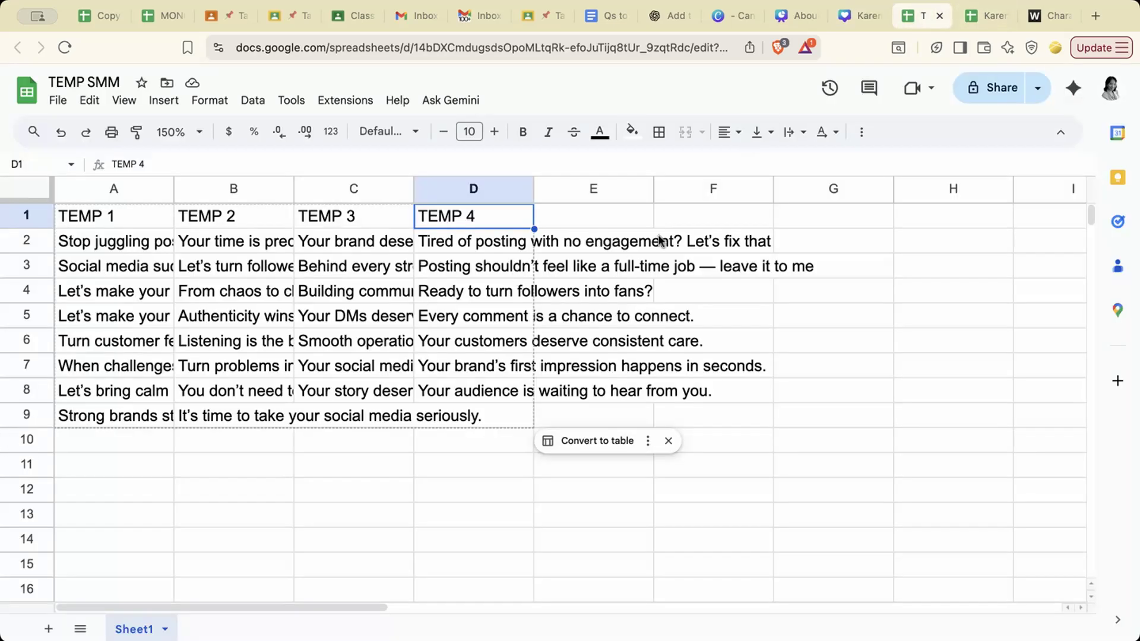
{"action": "left_click", "coordinate": [859, 17]}
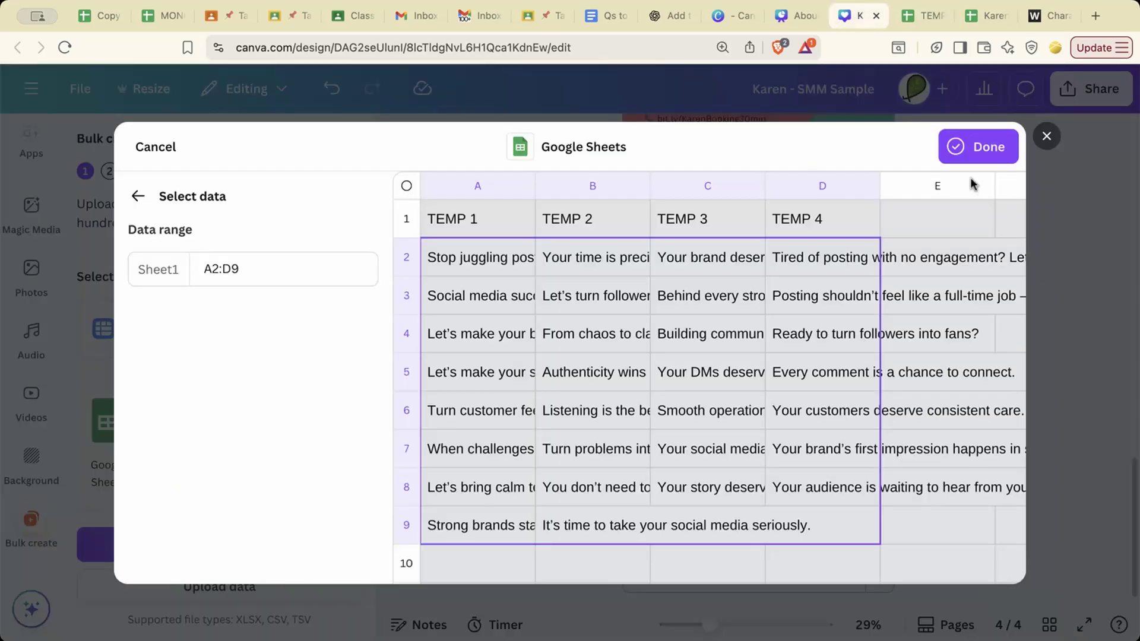
{"action": "left_click", "coordinate": [970, 148]}
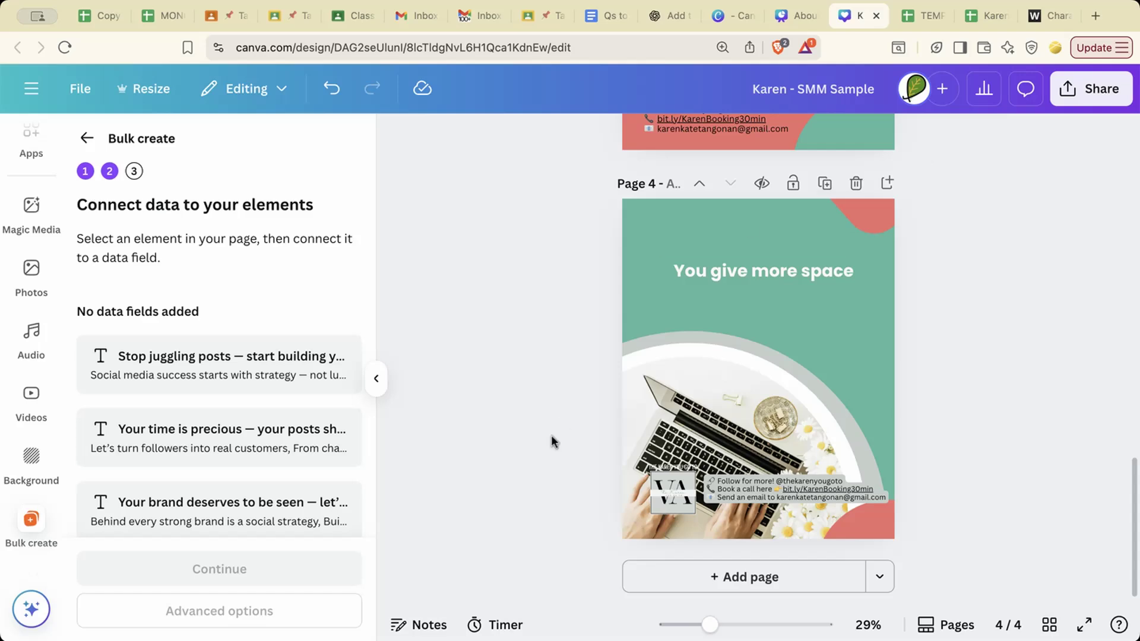
- Center-align the "More engaging" headline on page 1
{"action": "scroll", "coordinate": [705, 376], "scroll_direction": "up", "scroll_amount": 10}
{"action": "scroll", "coordinate": [706, 381], "scroll_direction": "up", "scroll_amount": 4}
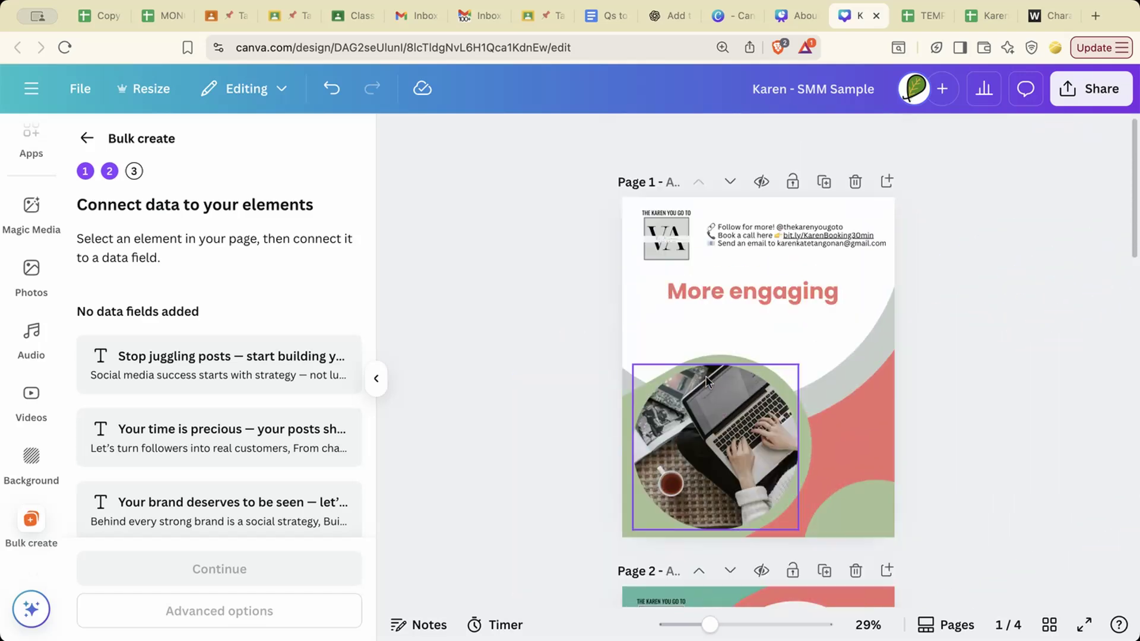
{"action": "left_click", "coordinate": [728, 289]}
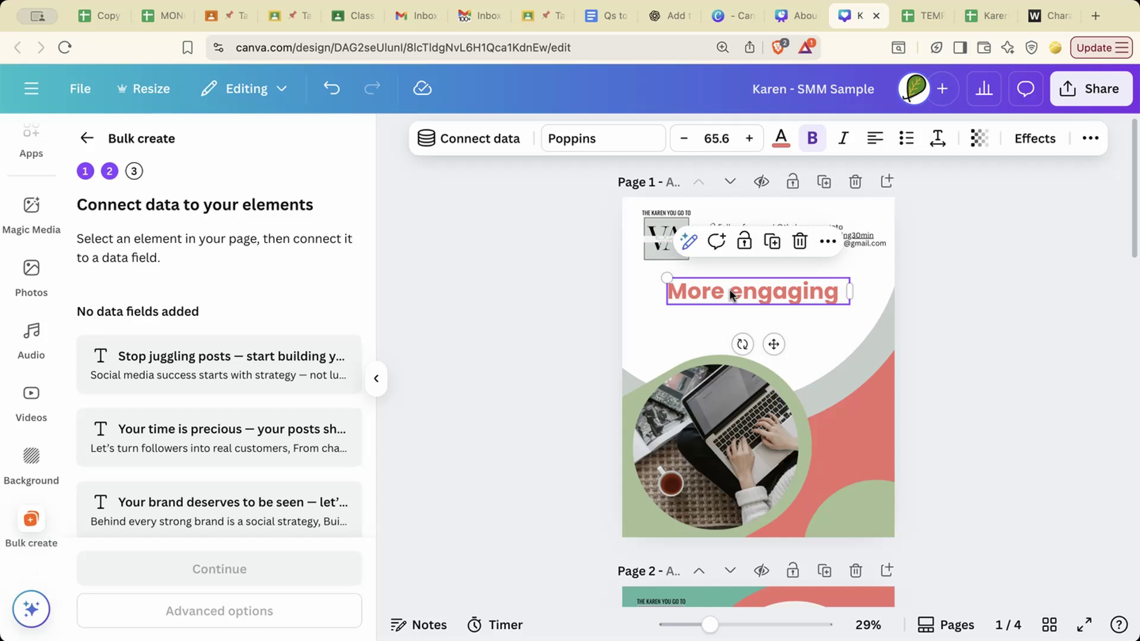
{"action": "left_click", "coordinate": [875, 140]}
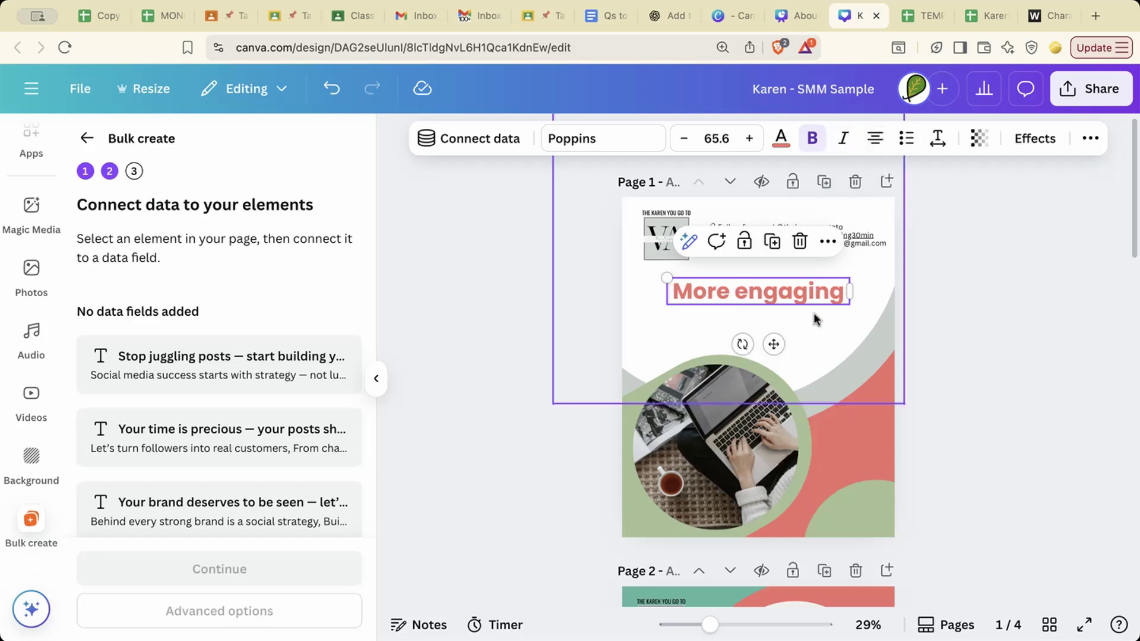
{"action": "left_click", "coordinate": [965, 270]}
- Connect the page 1 headline to the "Stop juggling posts — start building your brand" data field and review the remaining fields
{"action": "left_click", "coordinate": [819, 282]}
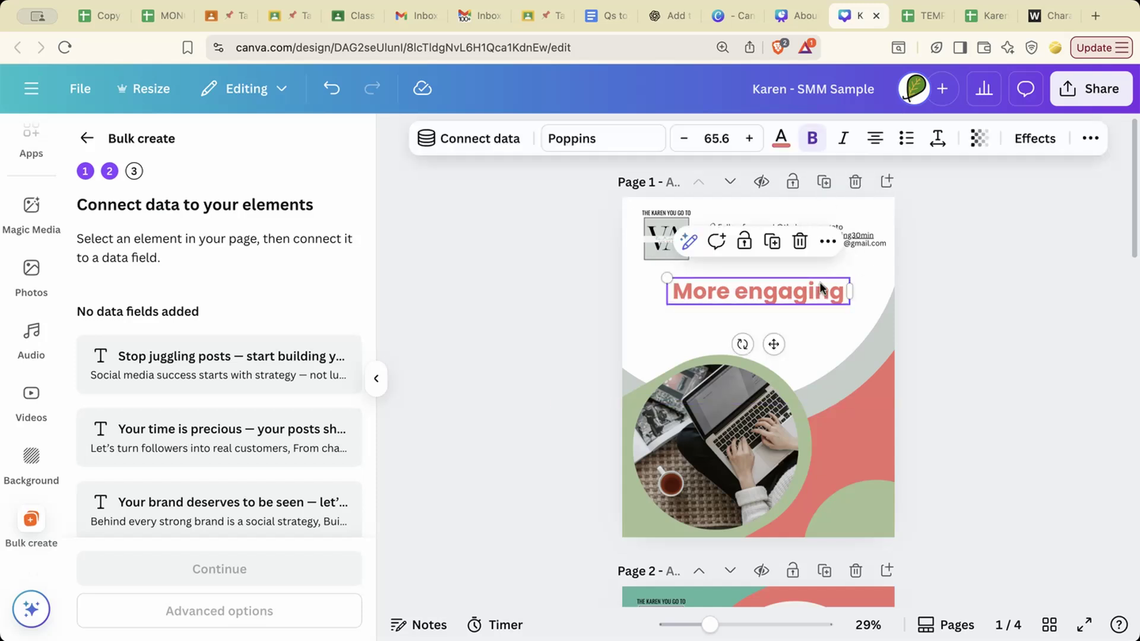
{"action": "left_click", "coordinate": [475, 140]}
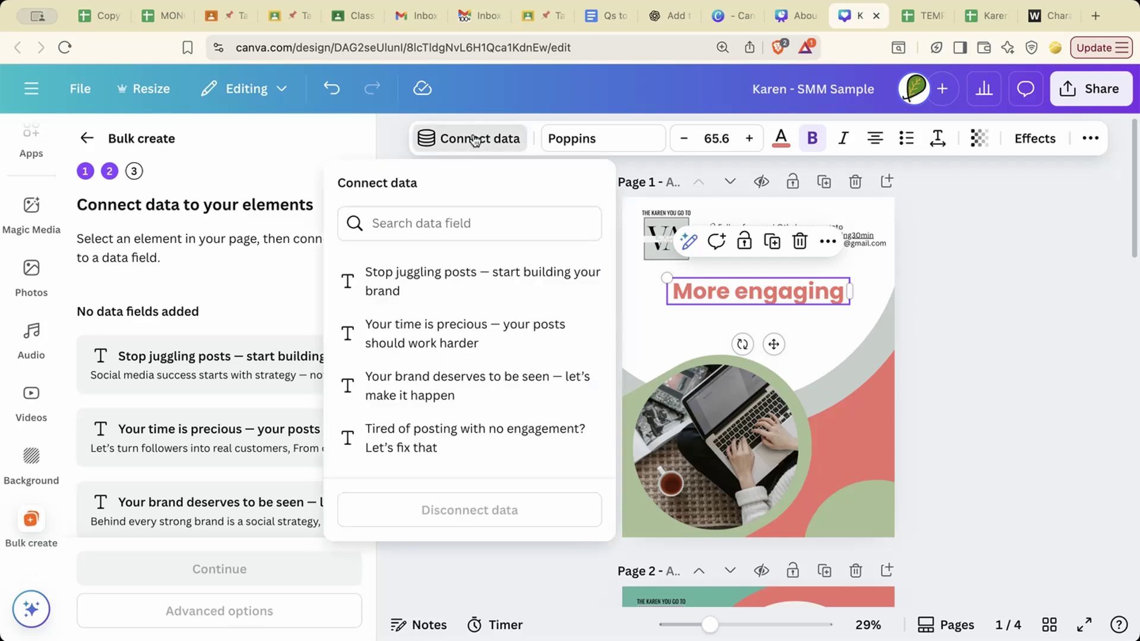
{"action": "left_click", "coordinate": [425, 297]}
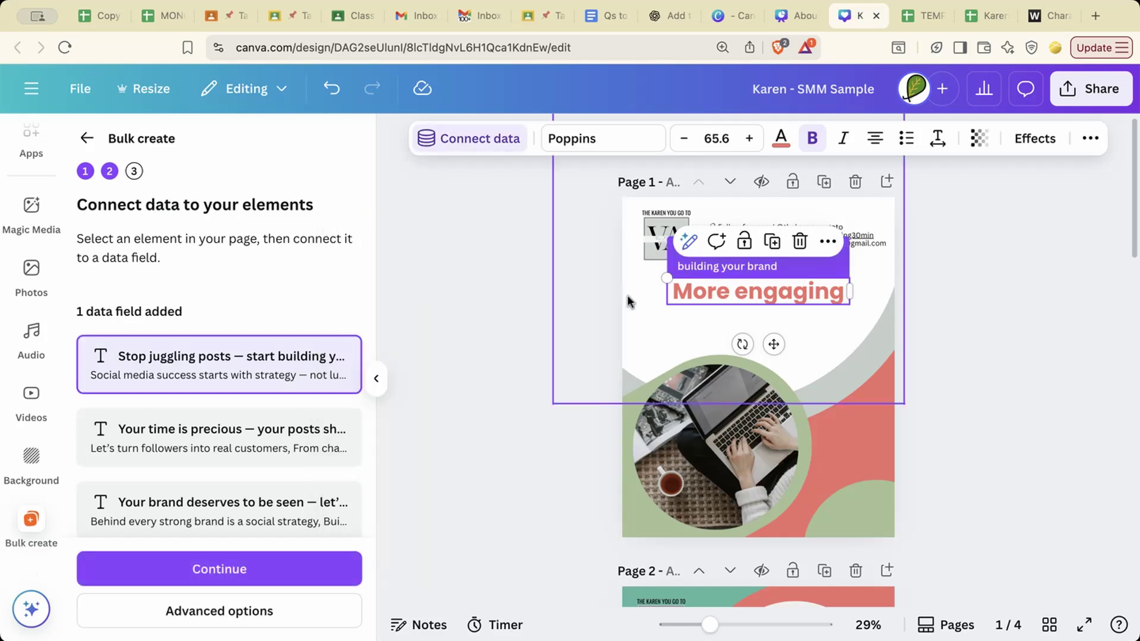
{"action": "left_click", "coordinate": [518, 303]}
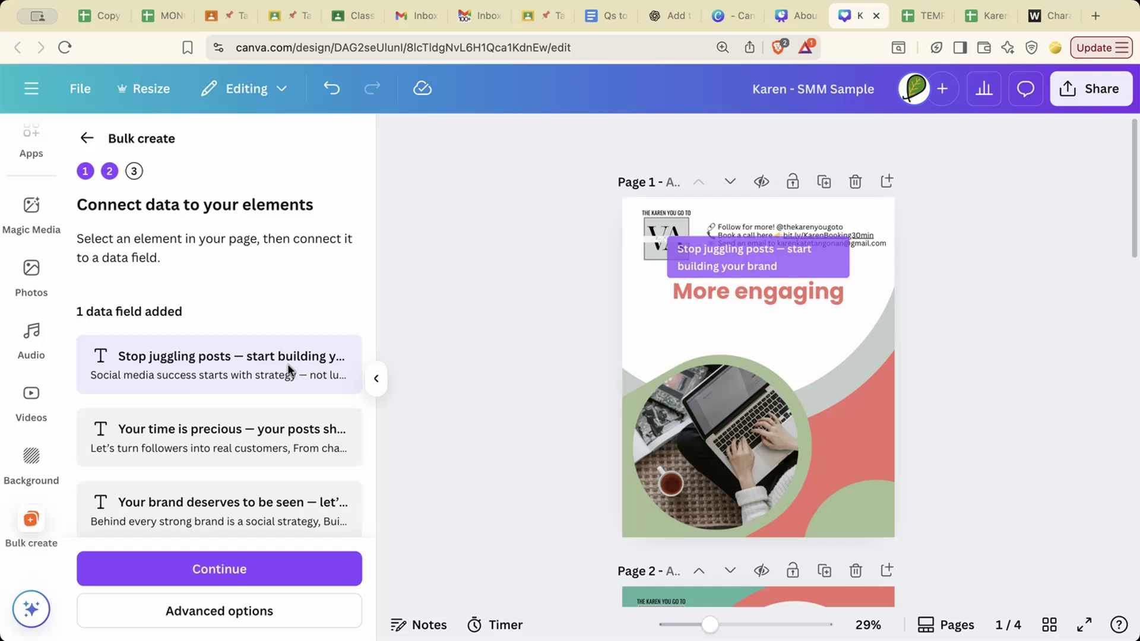
{"action": "scroll", "coordinate": [287, 368], "scroll_direction": "down", "scroll_amount": 1}
{"action": "scroll", "coordinate": [288, 368], "scroll_direction": "up", "scroll_amount": 1}
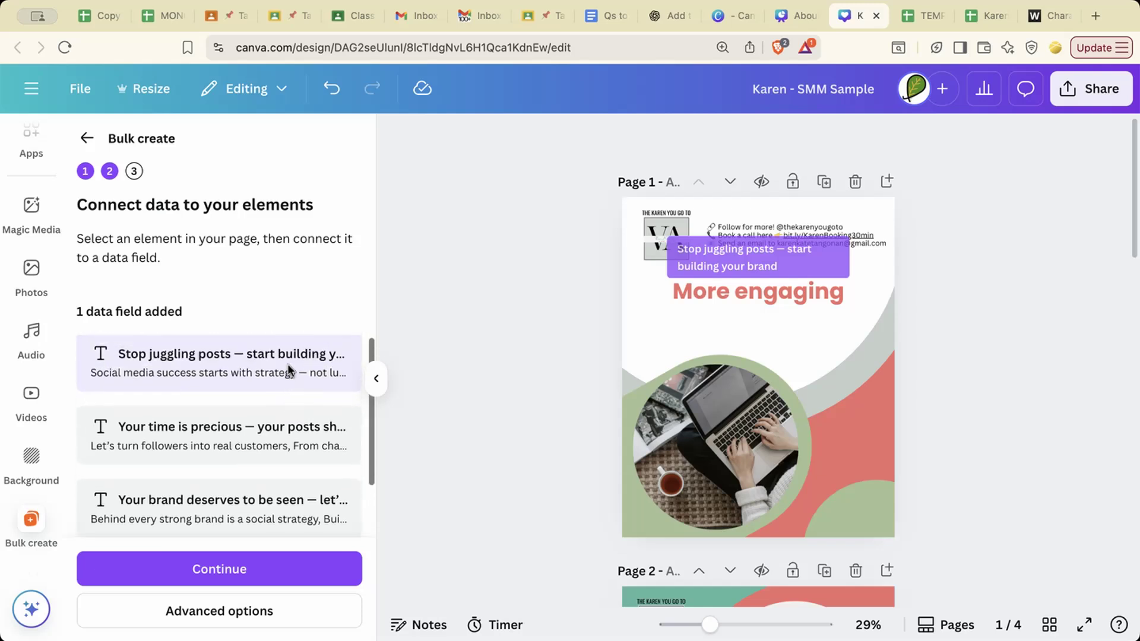
{"action": "scroll", "coordinate": [287, 368], "scroll_direction": "down", "scroll_amount": 2}
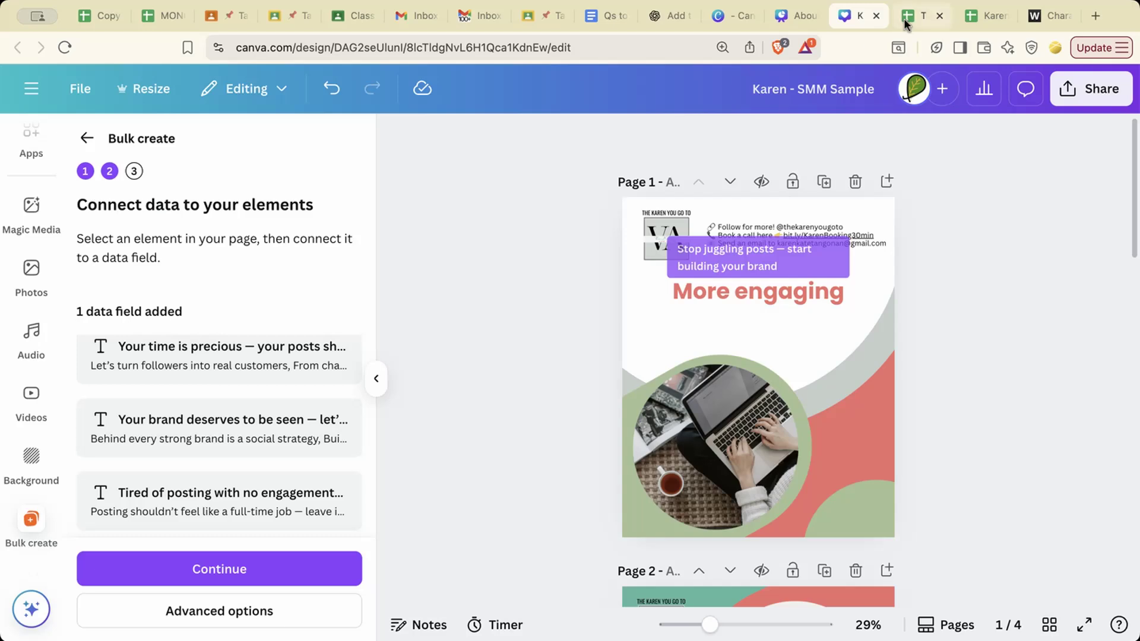
- Import Sheet1 of the TEMP SMM Google spreadsheet again, using range A1:D9 with the header row included
{"action": "left_click", "coordinate": [86, 138]}
{"action": "left_click", "coordinate": [102, 428]}
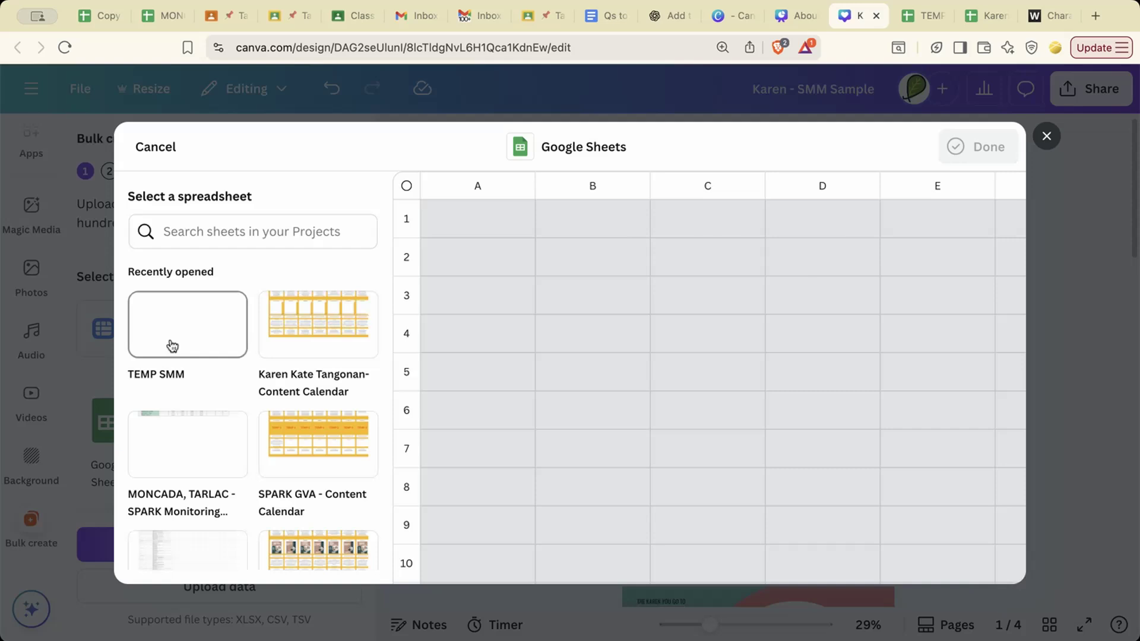
{"action": "left_click", "coordinate": [172, 346]}
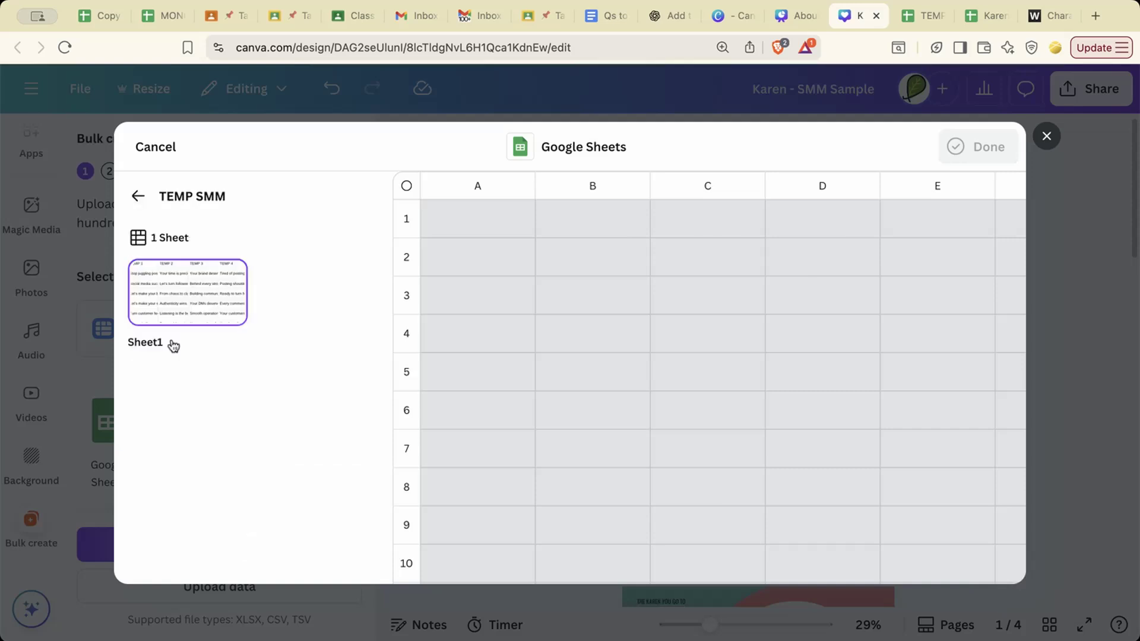
{"action": "left_click", "coordinate": [182, 315]}
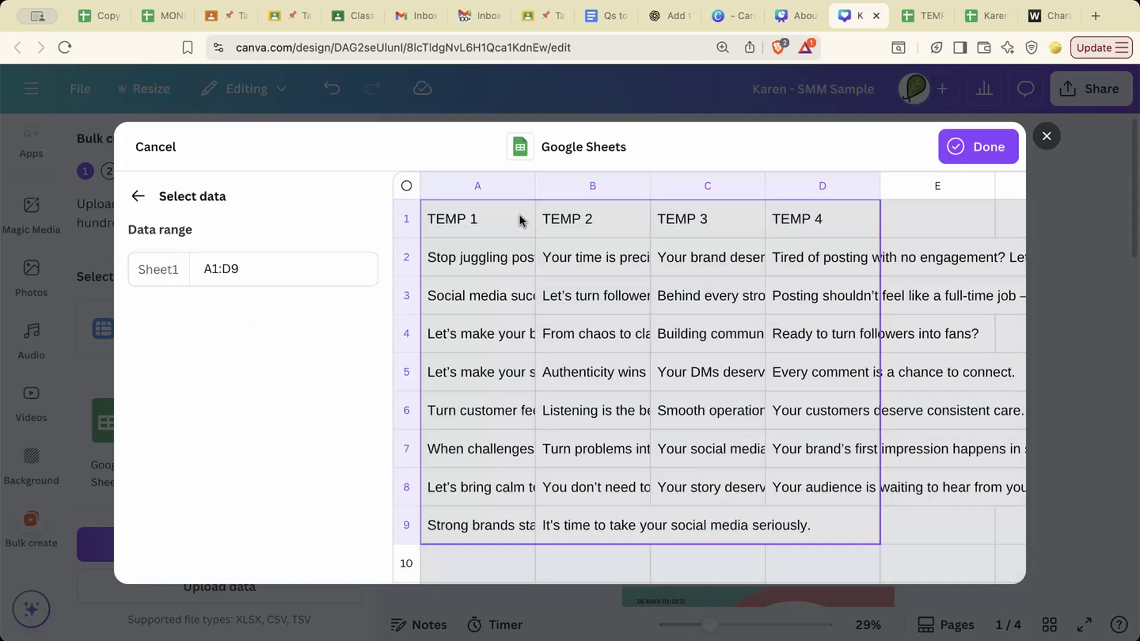
{"action": "left_click", "coordinate": [721, 330]}
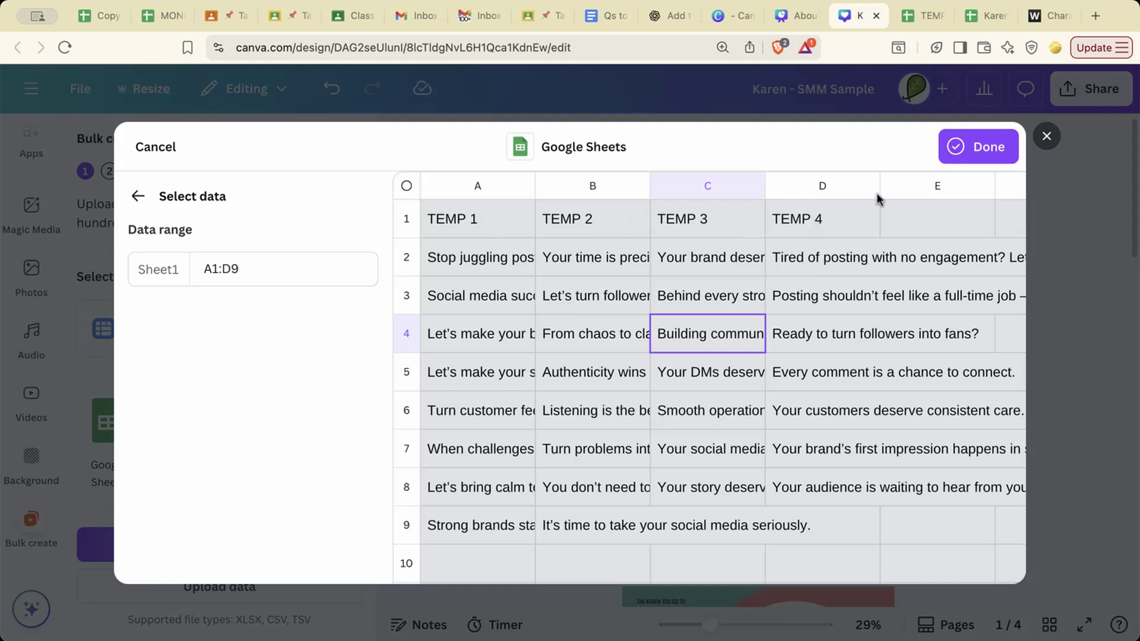
{"action": "left_click", "coordinate": [952, 156]}
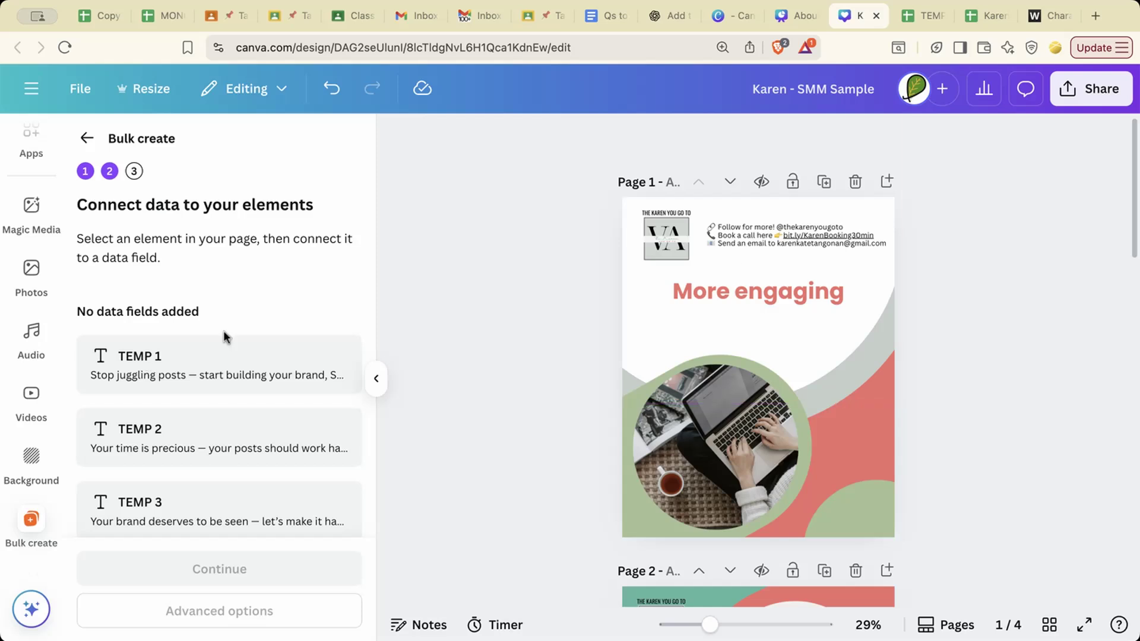
- Connect the "More engaging" headline on page 1 to the TEMP 1 data field
{"action": "left_click", "coordinate": [723, 292]}
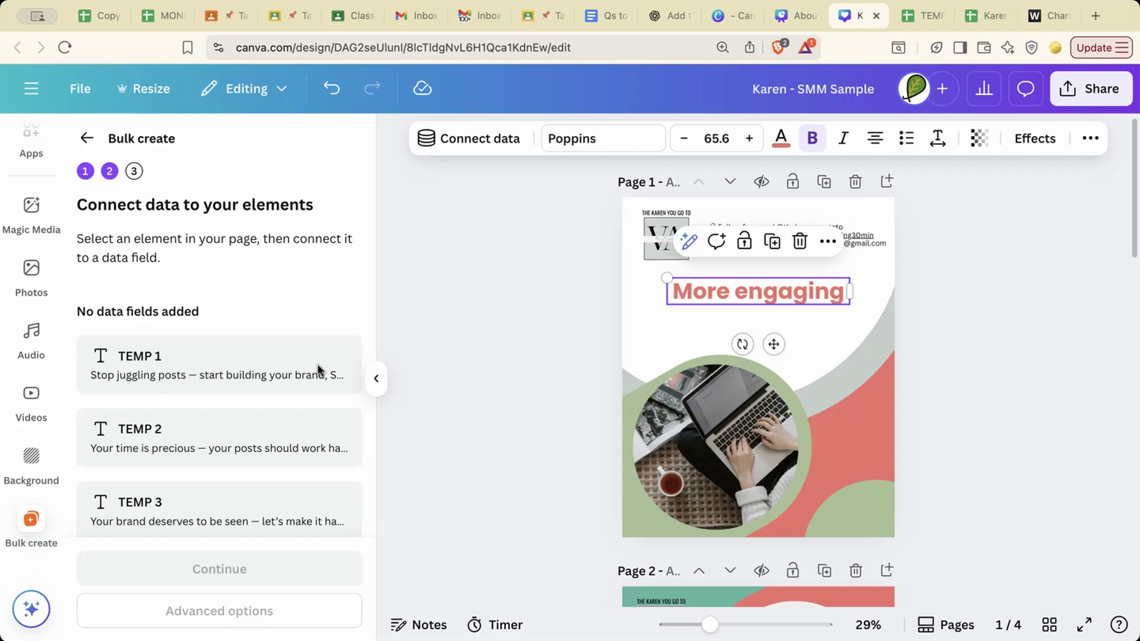
{"action": "left_click", "coordinate": [442, 351]}
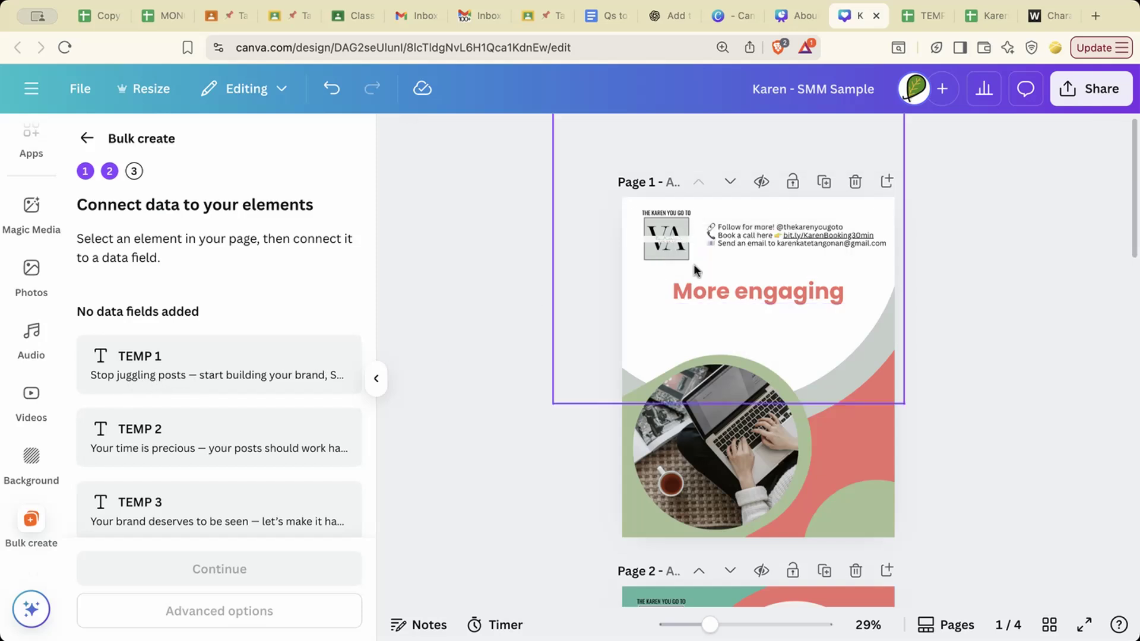
{"action": "left_click", "coordinate": [691, 300]}
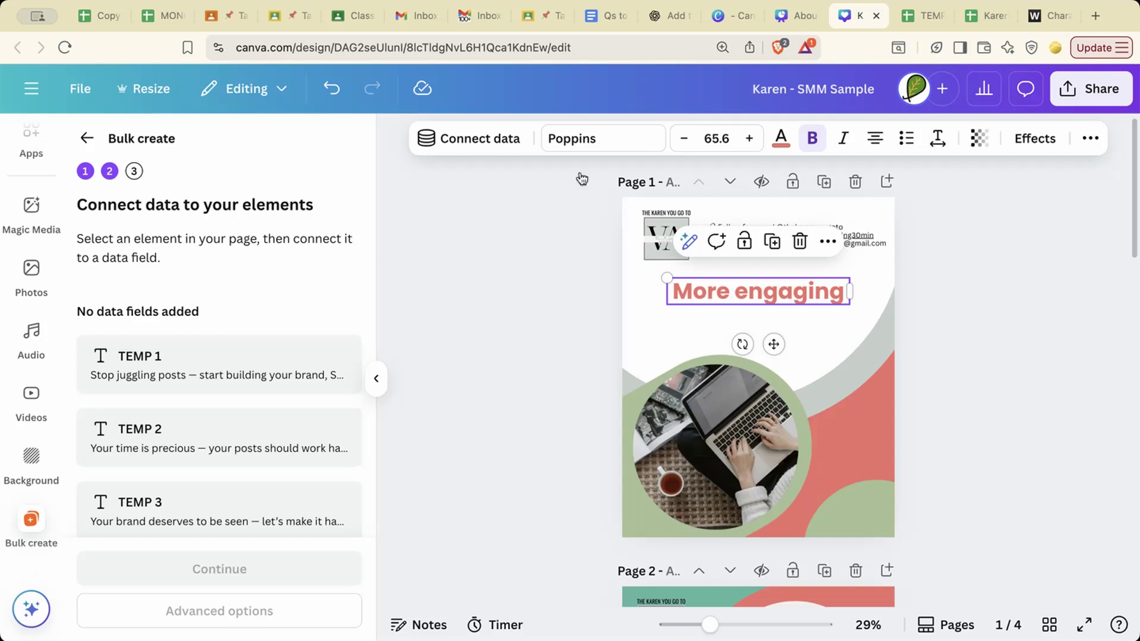
{"action": "left_click", "coordinate": [469, 139]}
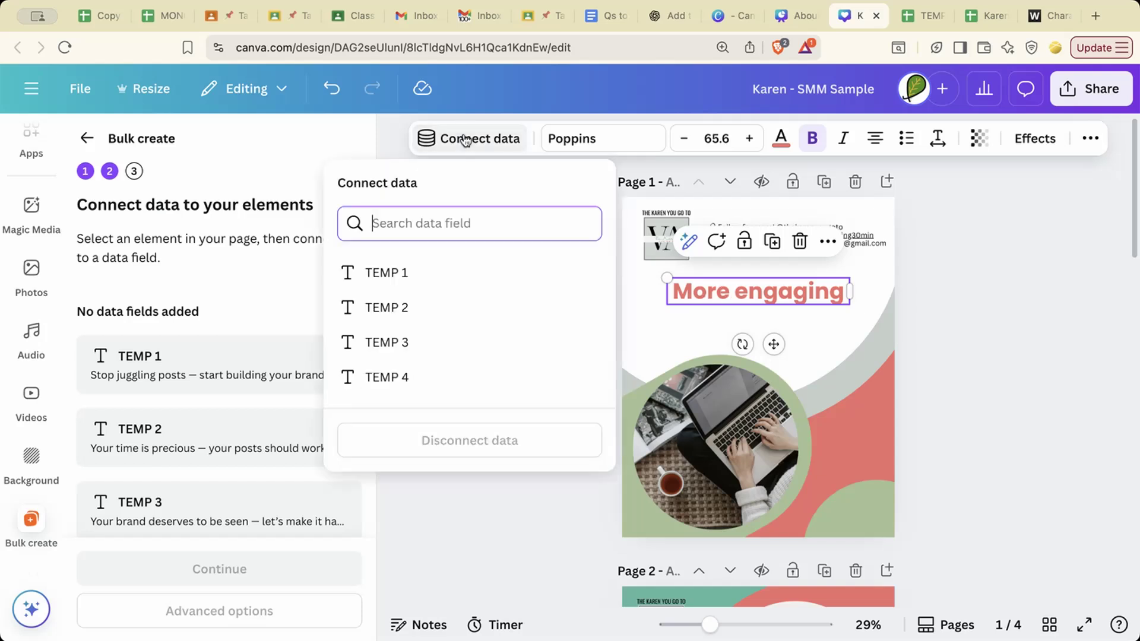
{"action": "left_click", "coordinate": [418, 272]}
- Connect the "Video consumption rises up to 120% this year!" headline on page 2 to the TEMP 2 data field
{"action": "scroll", "coordinate": [506, 356], "scroll_direction": "down", "scroll_amount": 10}
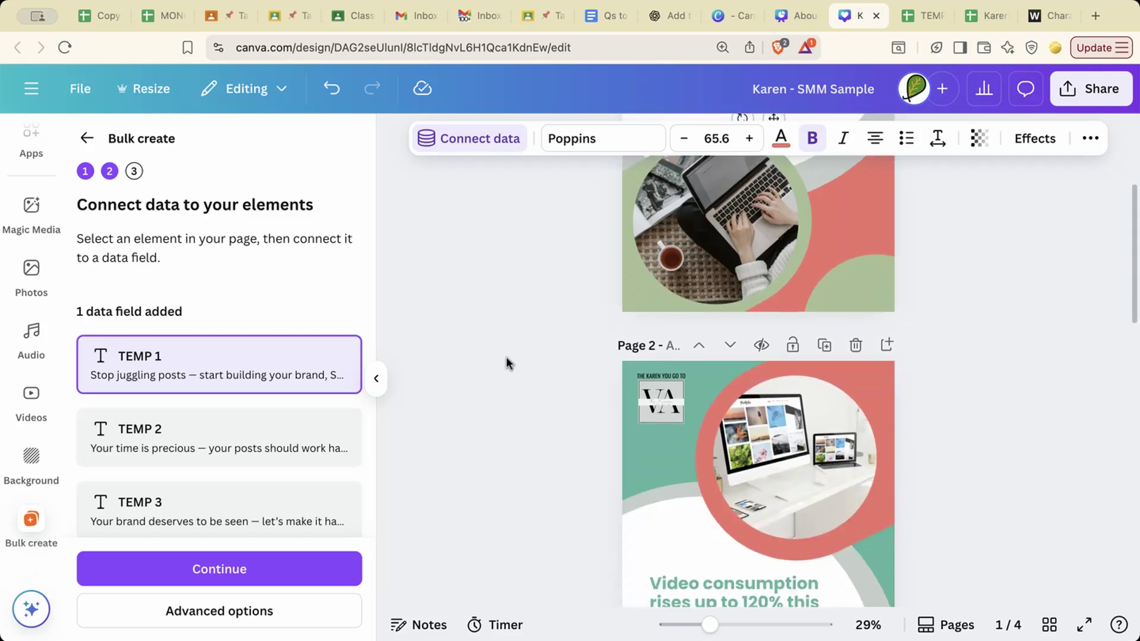
{"action": "left_click", "coordinate": [660, 361]}
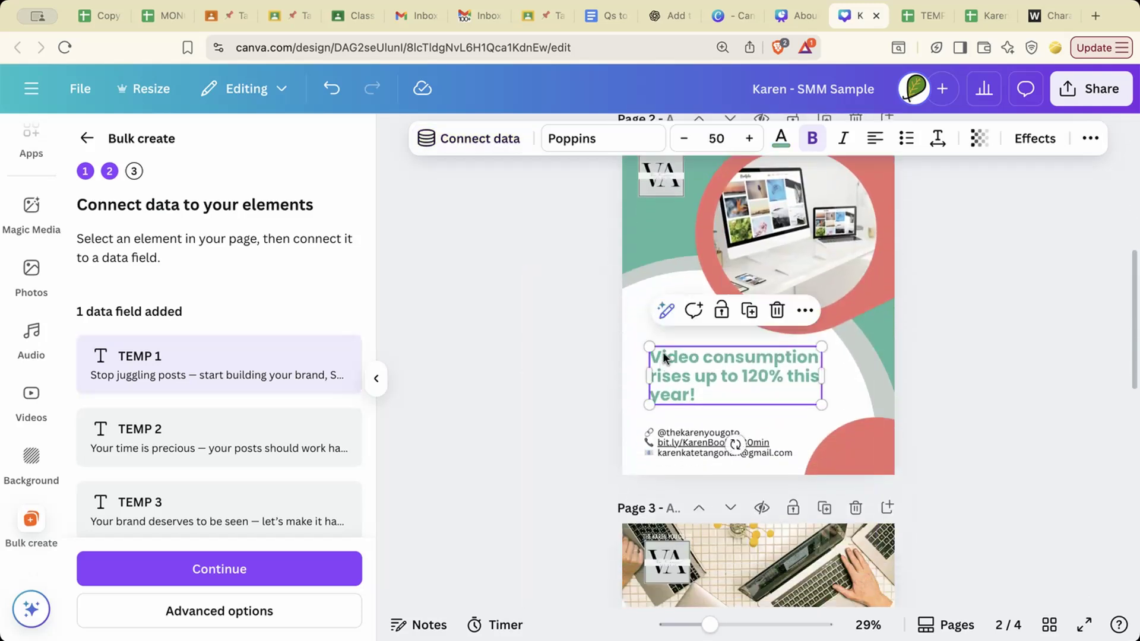
{"action": "left_click", "coordinate": [465, 137]}
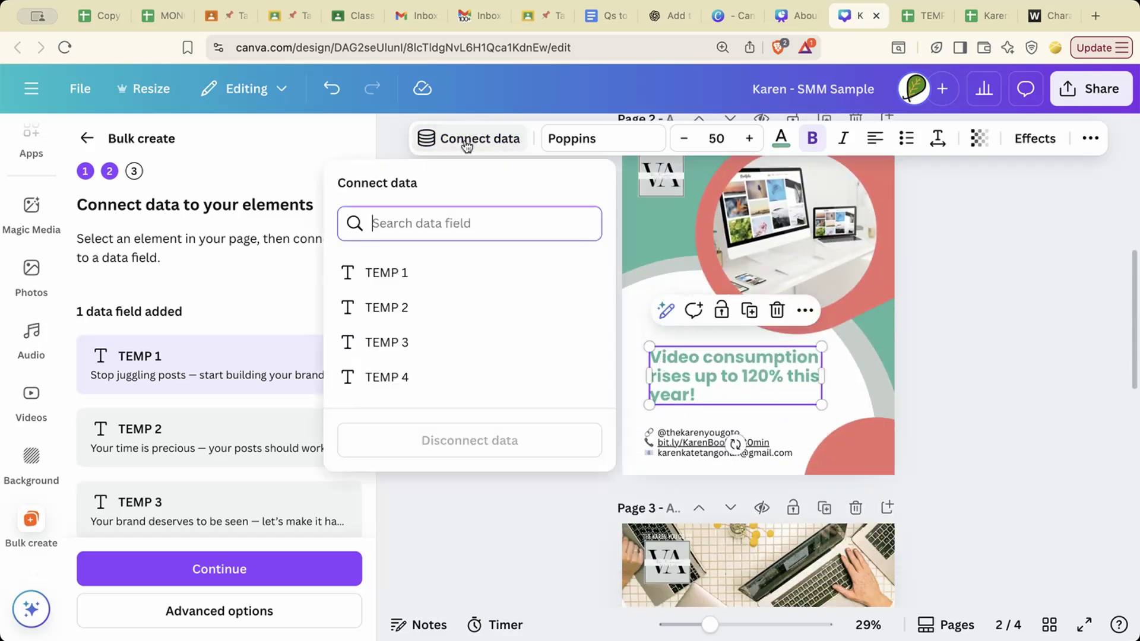
{"action": "left_click", "coordinate": [407, 304]}
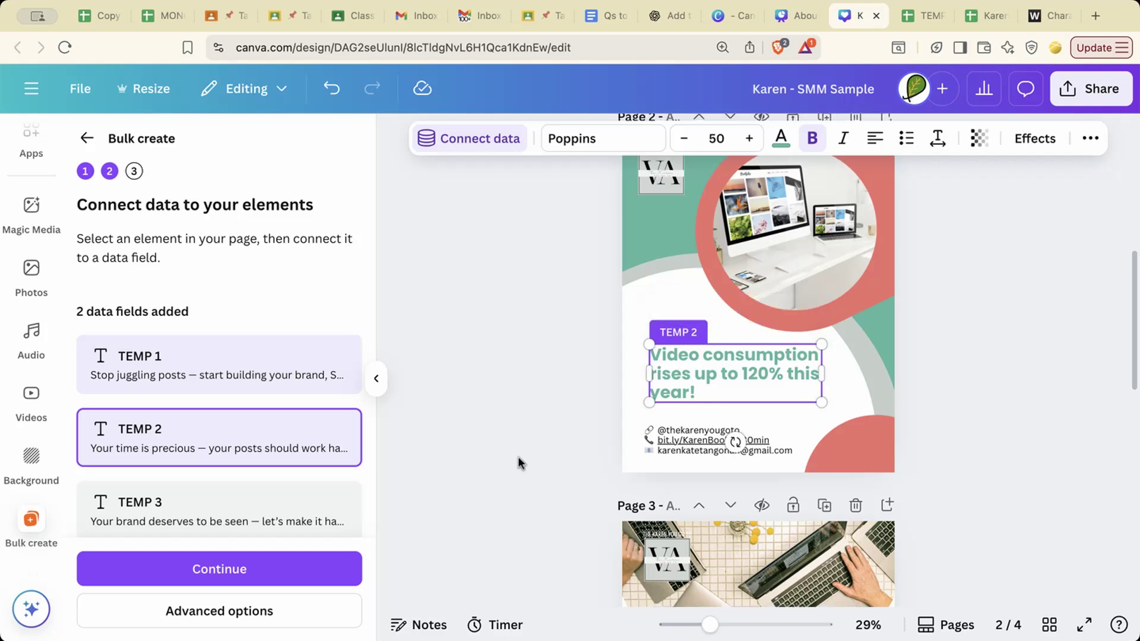
- Connect the "Why Do We Need More Video Ads for Branding?" headline on page 3 to the TEMP 3 data field
{"action": "scroll", "coordinate": [517, 455], "scroll_direction": "down", "scroll_amount": 6}
{"action": "left_click", "coordinate": [764, 405]}
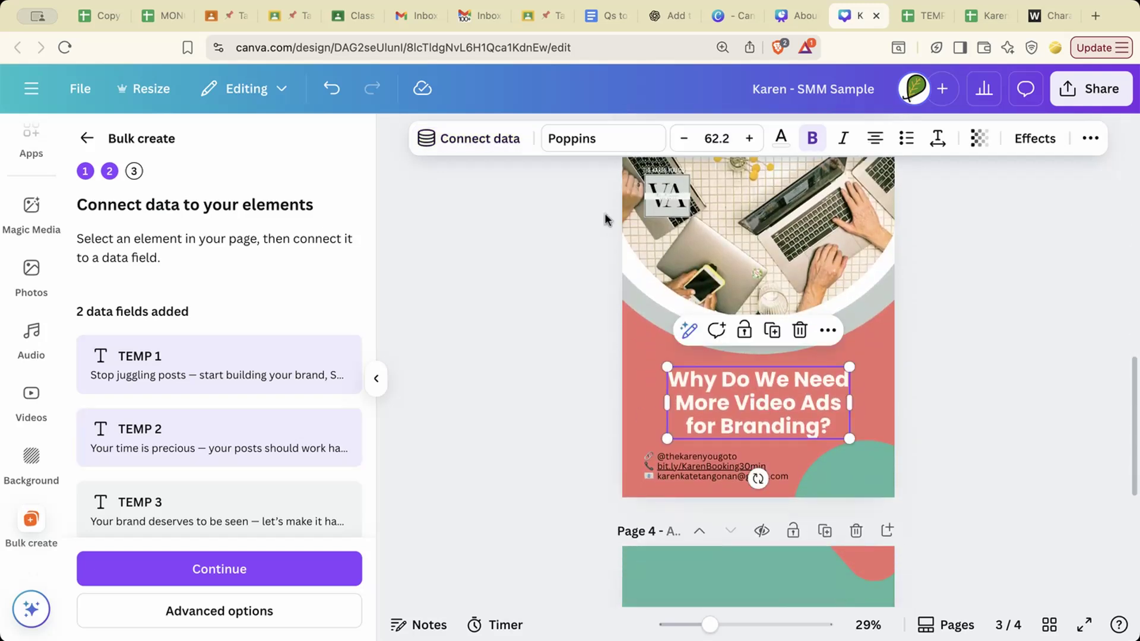
{"action": "left_click", "coordinate": [494, 146]}
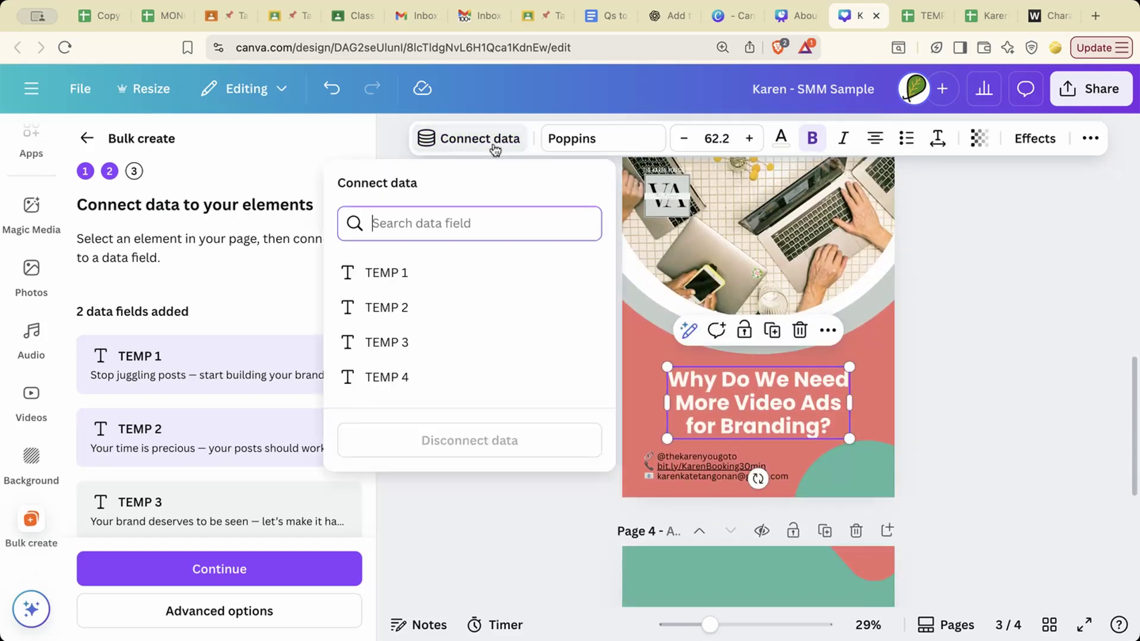
{"action": "left_click", "coordinate": [402, 343]}
{"action": "scroll", "coordinate": [547, 475], "scroll_direction": "down", "scroll_amount": 5}
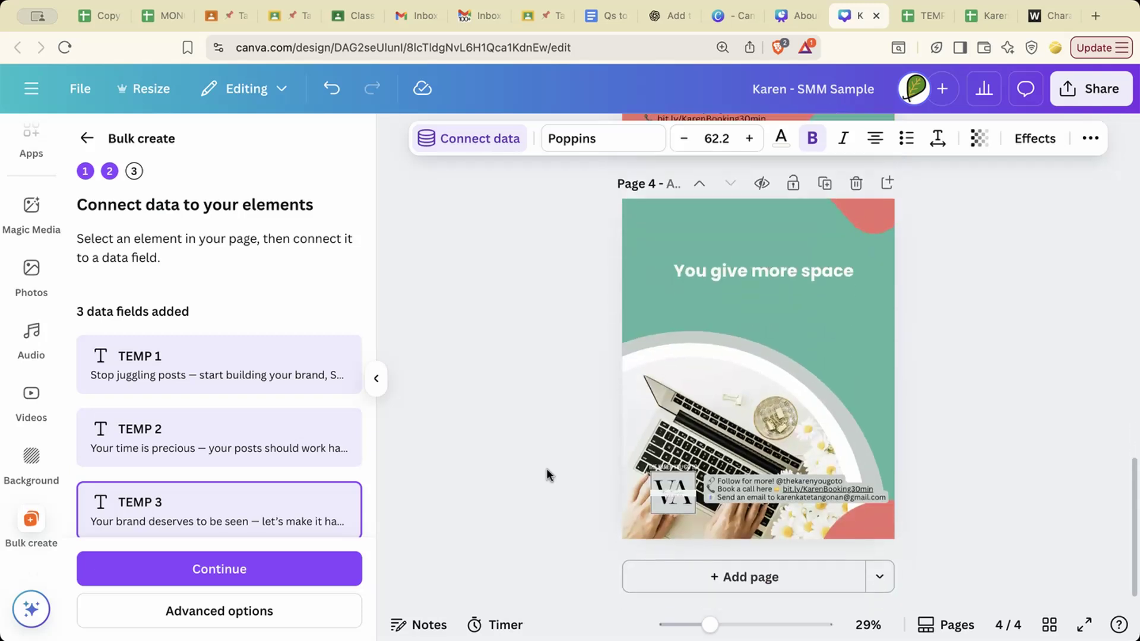
- Connect the "You give more space" headline on page 4 to the TEMP 4 data field
{"action": "left_click", "coordinate": [739, 283]}
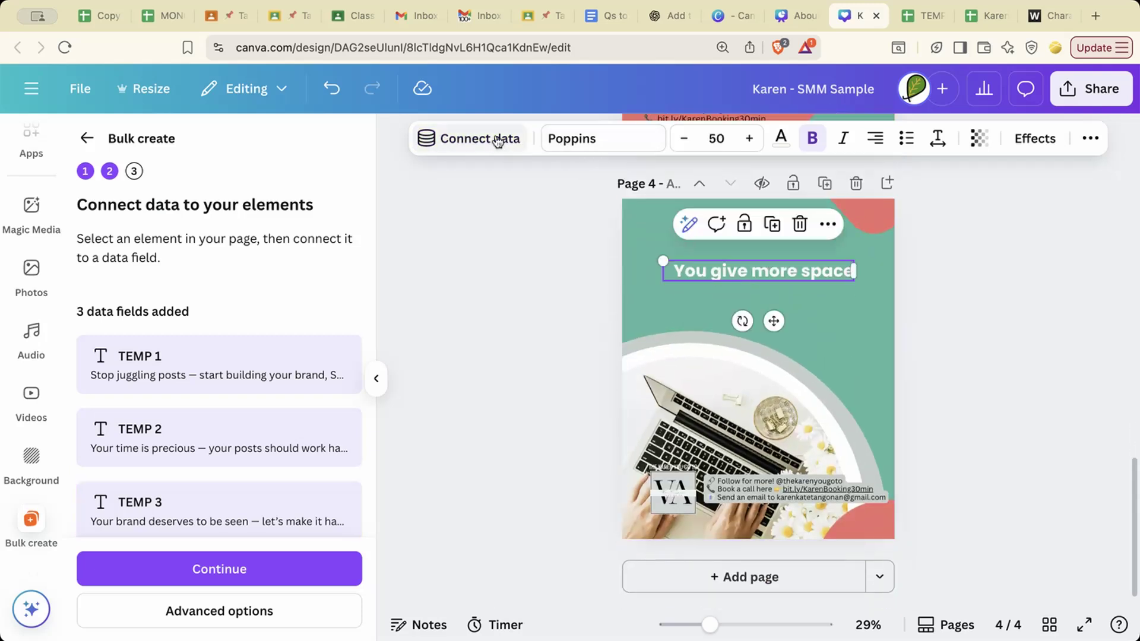
{"action": "left_click", "coordinate": [446, 138]}
{"action": "left_click", "coordinate": [433, 379]}
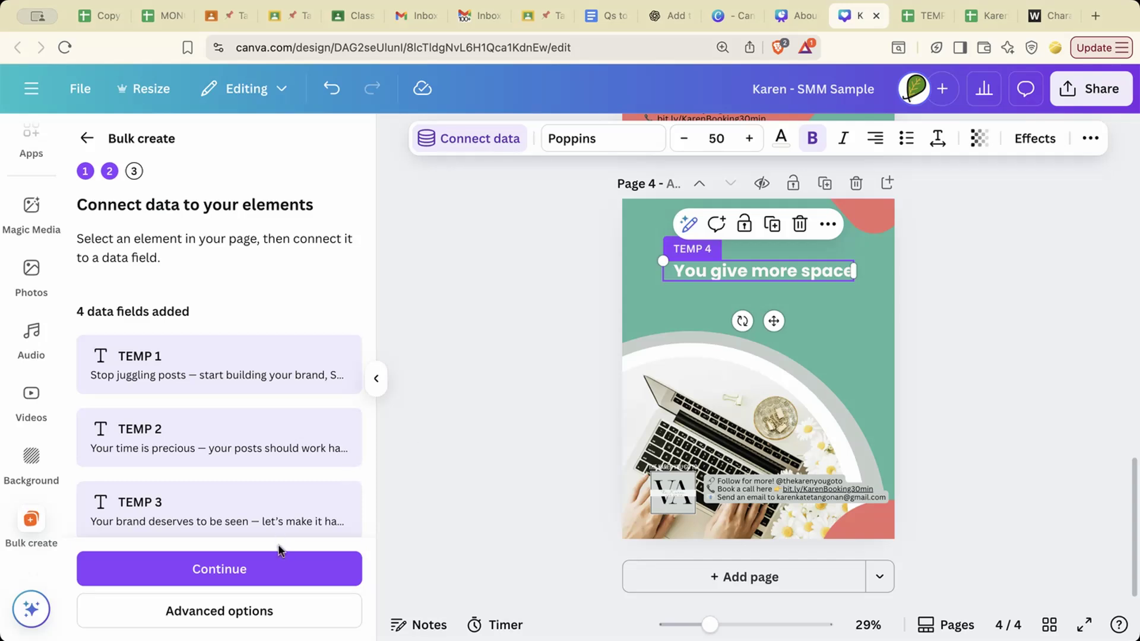
- Generate the 8 designs from all selected data rows and open the resulting design
{"action": "left_click", "coordinate": [280, 568]}
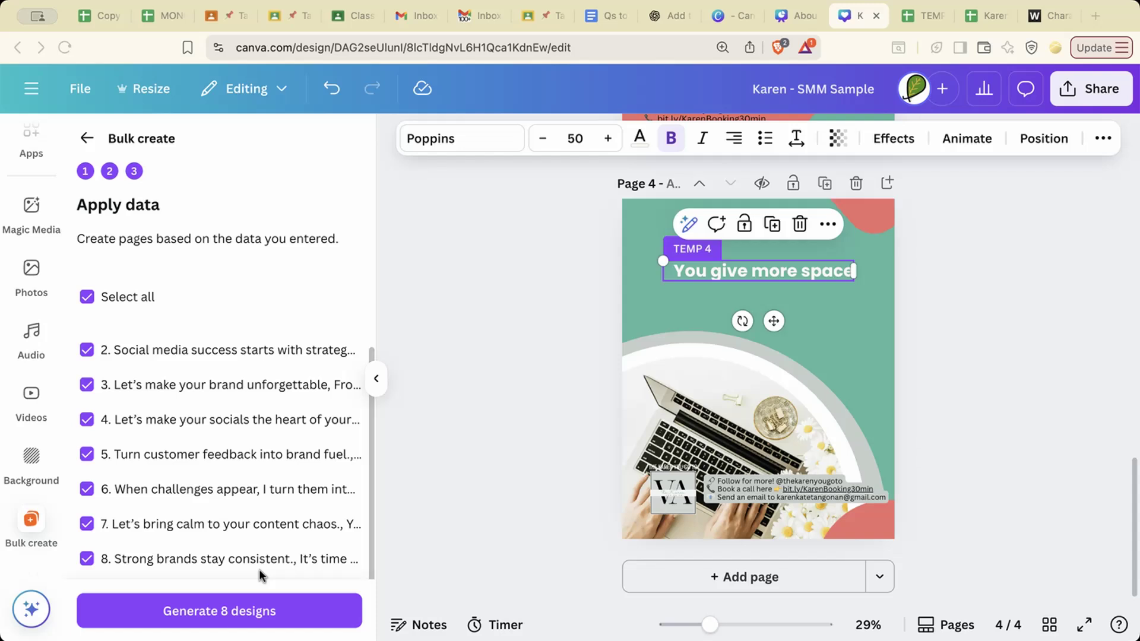
{"action": "scroll", "coordinate": [259, 569], "scroll_direction": "up", "scroll_amount": 1}
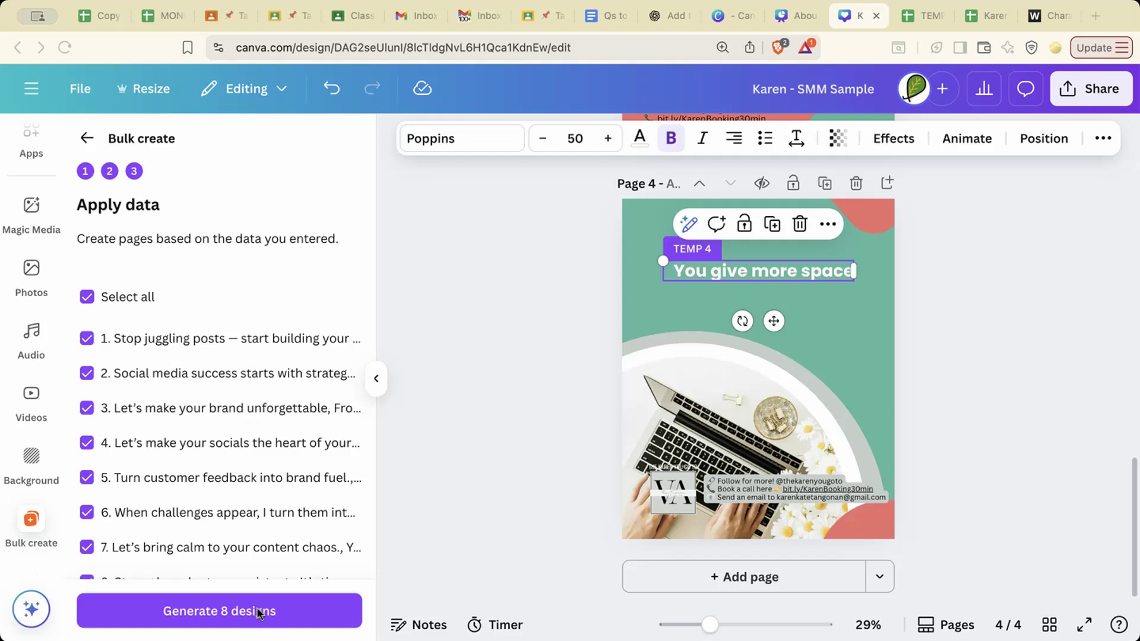
{"action": "left_click", "coordinate": [225, 613]}
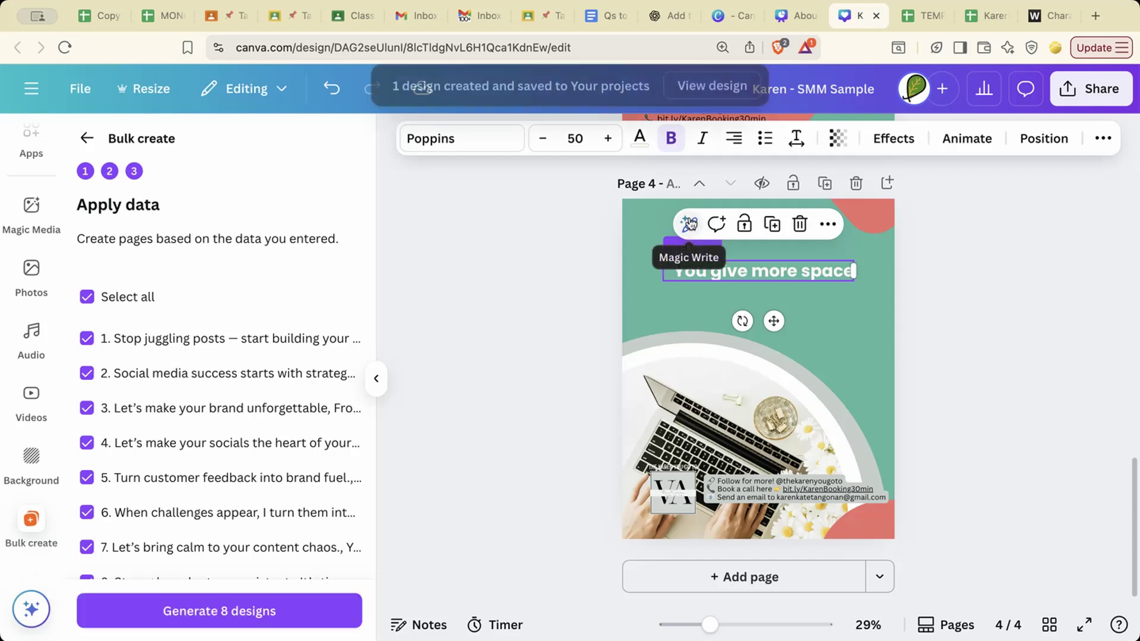
{"action": "left_click", "coordinate": [707, 89]}
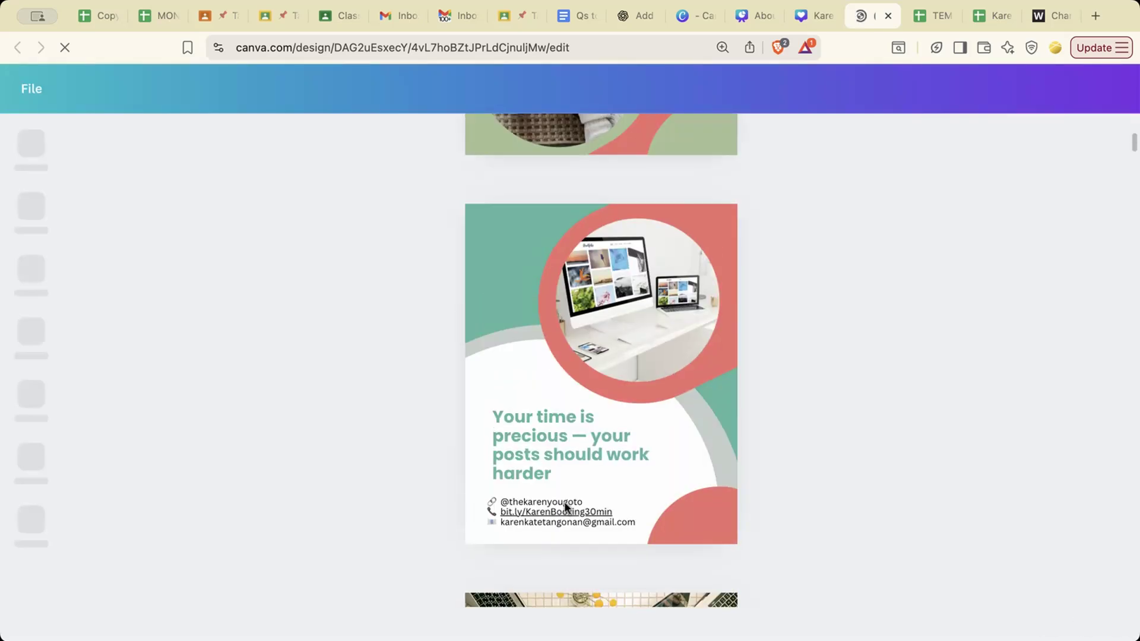